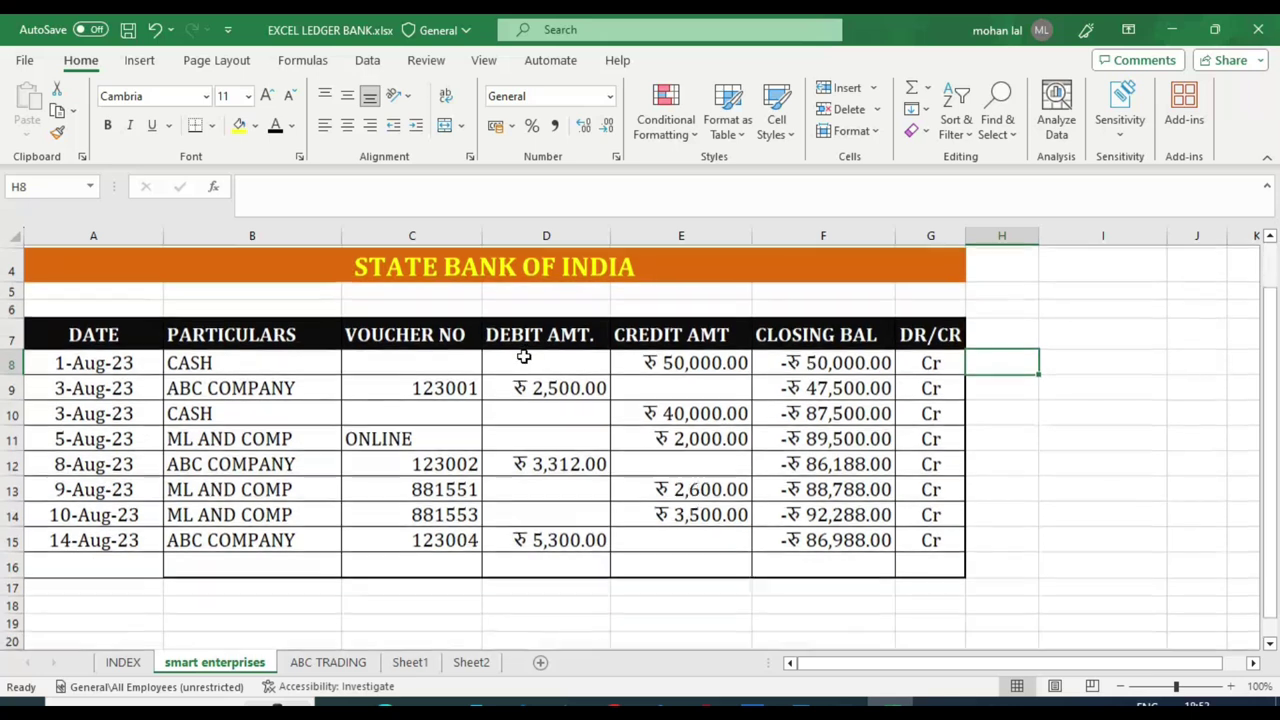
Switch to TallyPrime and open the Account Books list among the additional reports.
scroll(523, 357, "up", 1)
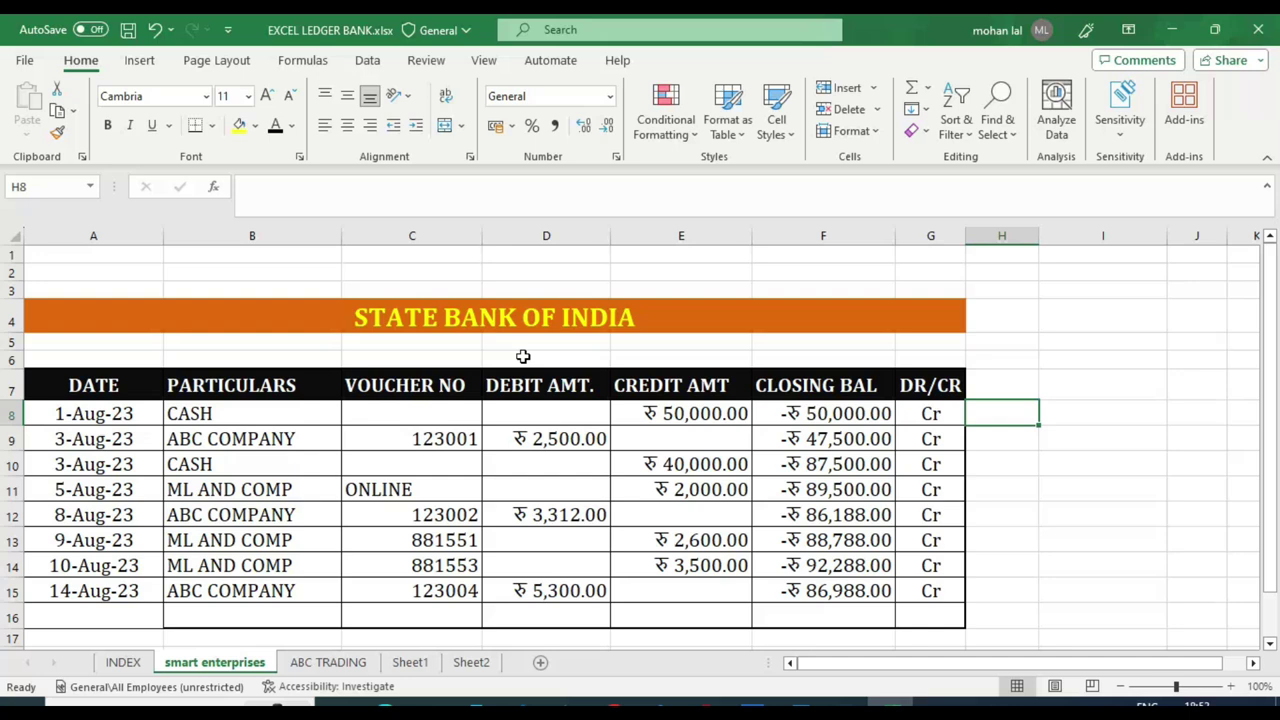
left_click(753, 706)
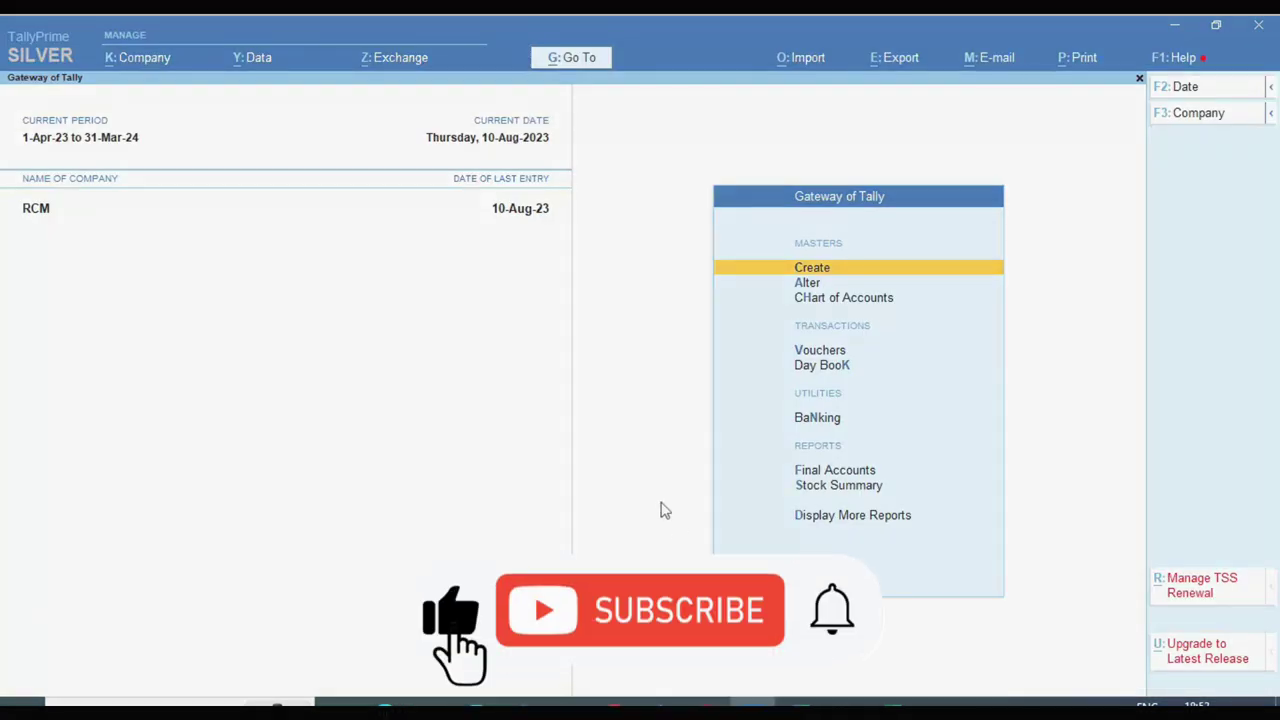
key("Up")
key("Up")
key("Return")
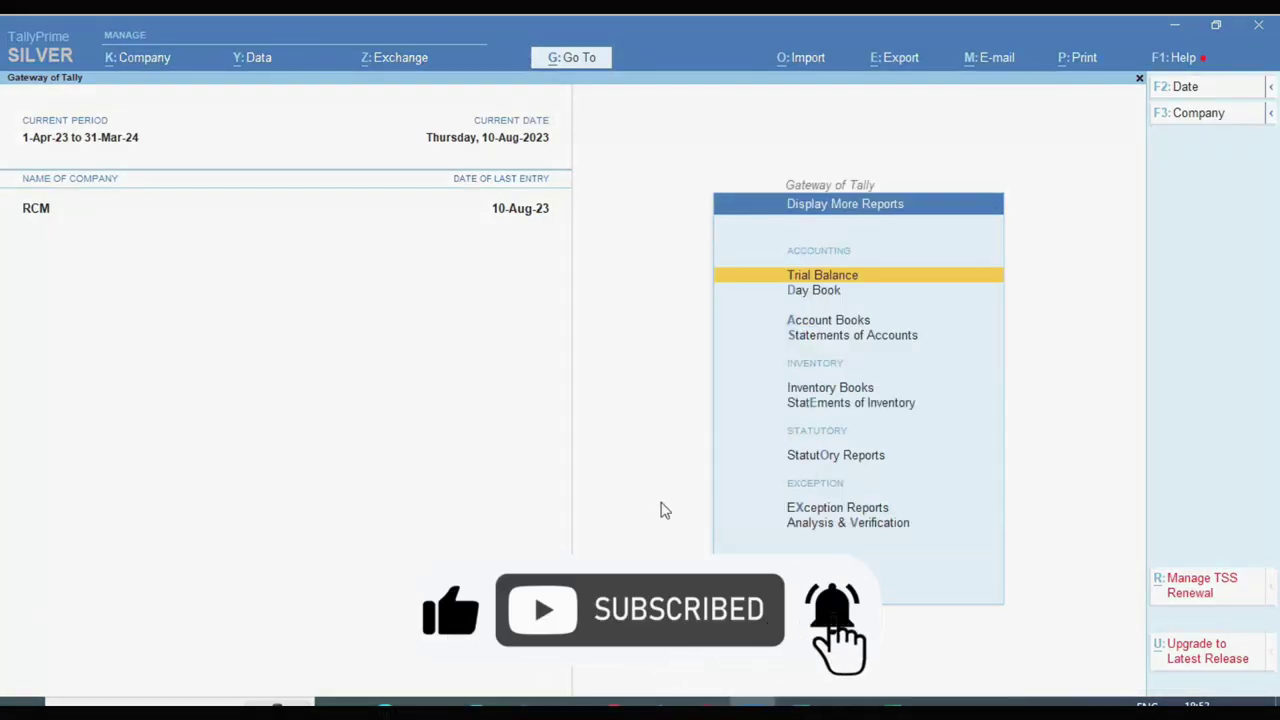
key("Down")
key("Down")
key("Return")
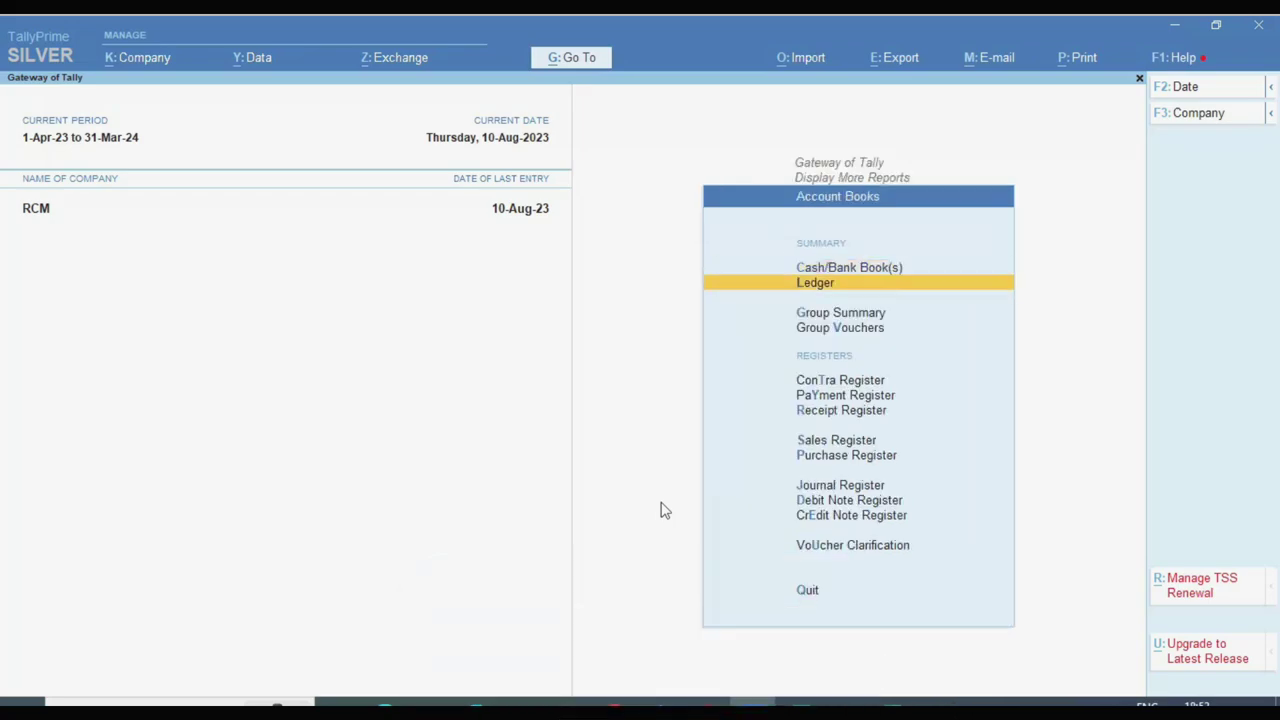
Open the ledger vouchers report for the State Bank of India ledger.
key("Down")
key("Return")
type("Sta")
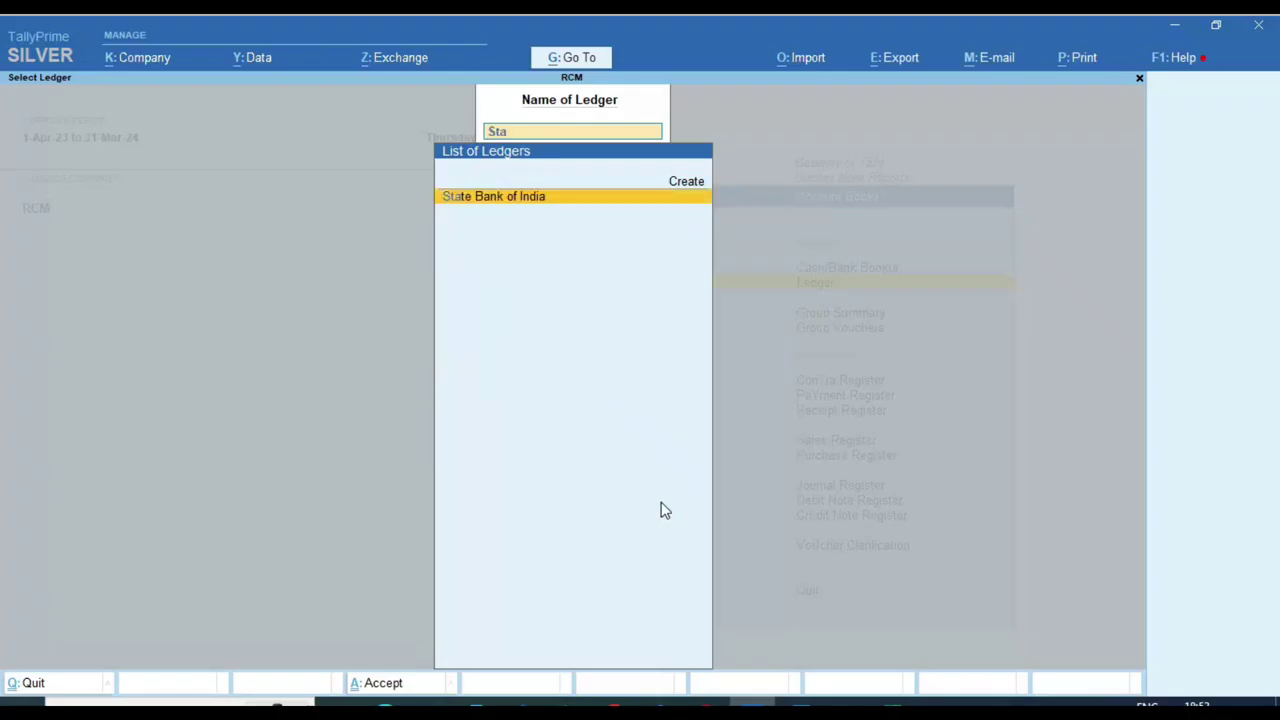
key("Return")
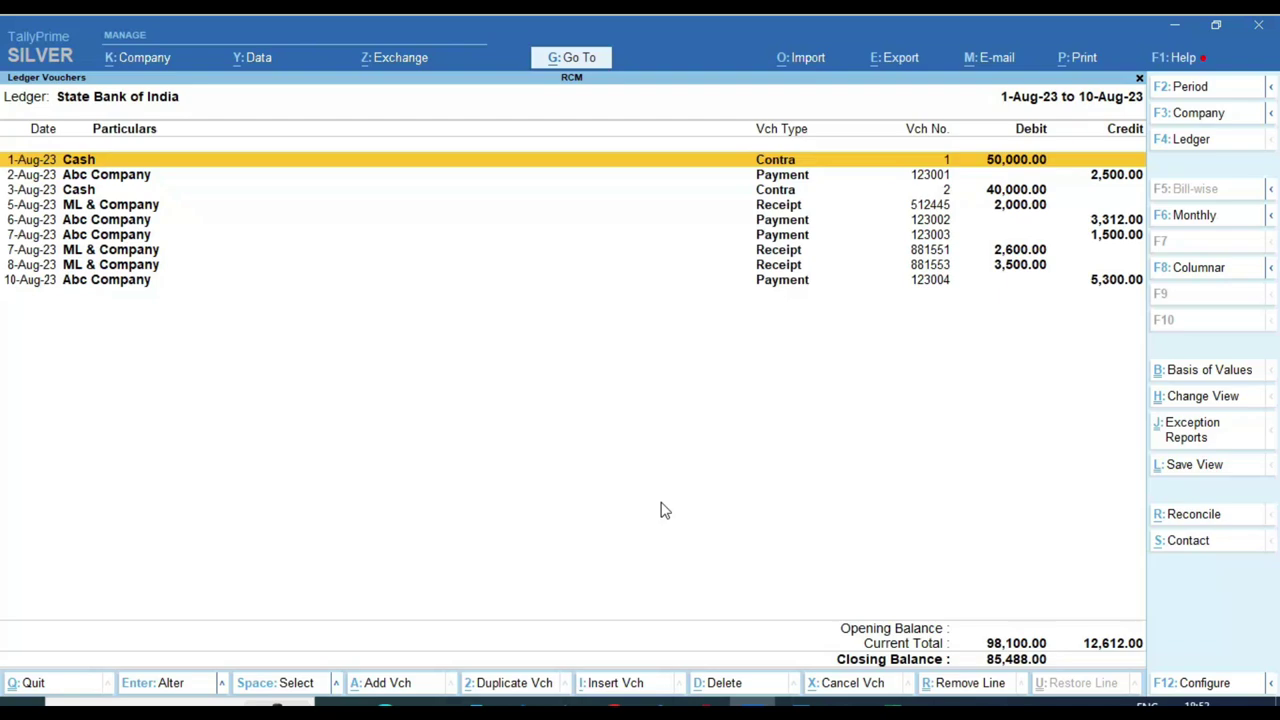
Compare the closing balance of the State Bank of India ledger with the last closing balance in the Excel bank statement.
key("ctrl")
key("ctrl")
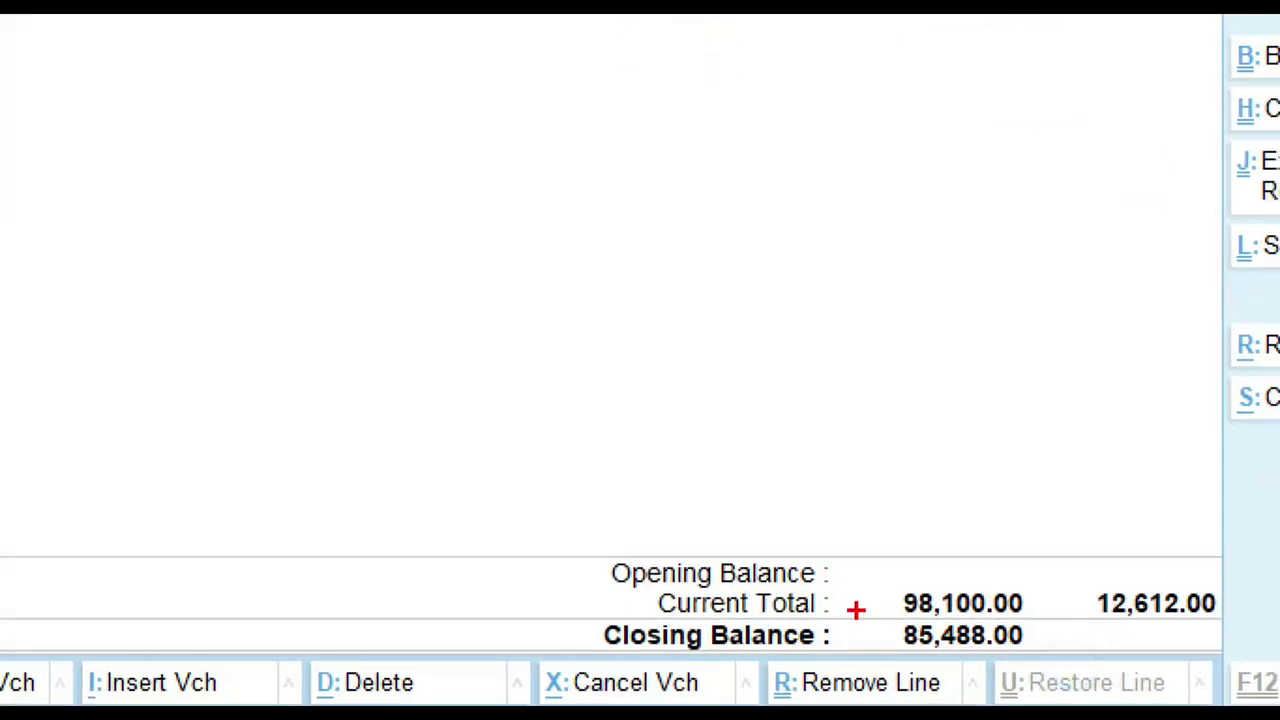
mouse_move(855, 608)
left_mouse_down()
mouse_move(1006, 674)
mouse_move(1072, 658)
left_mouse_up()
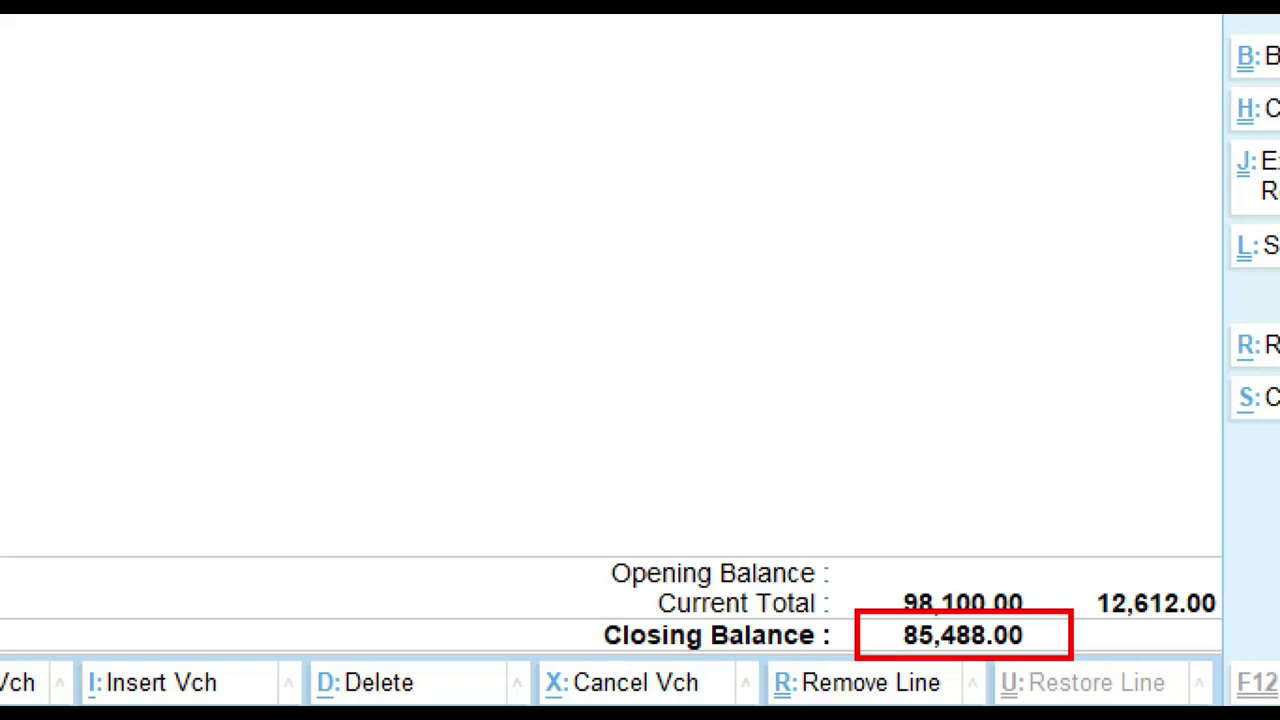
key("alt+Tab")
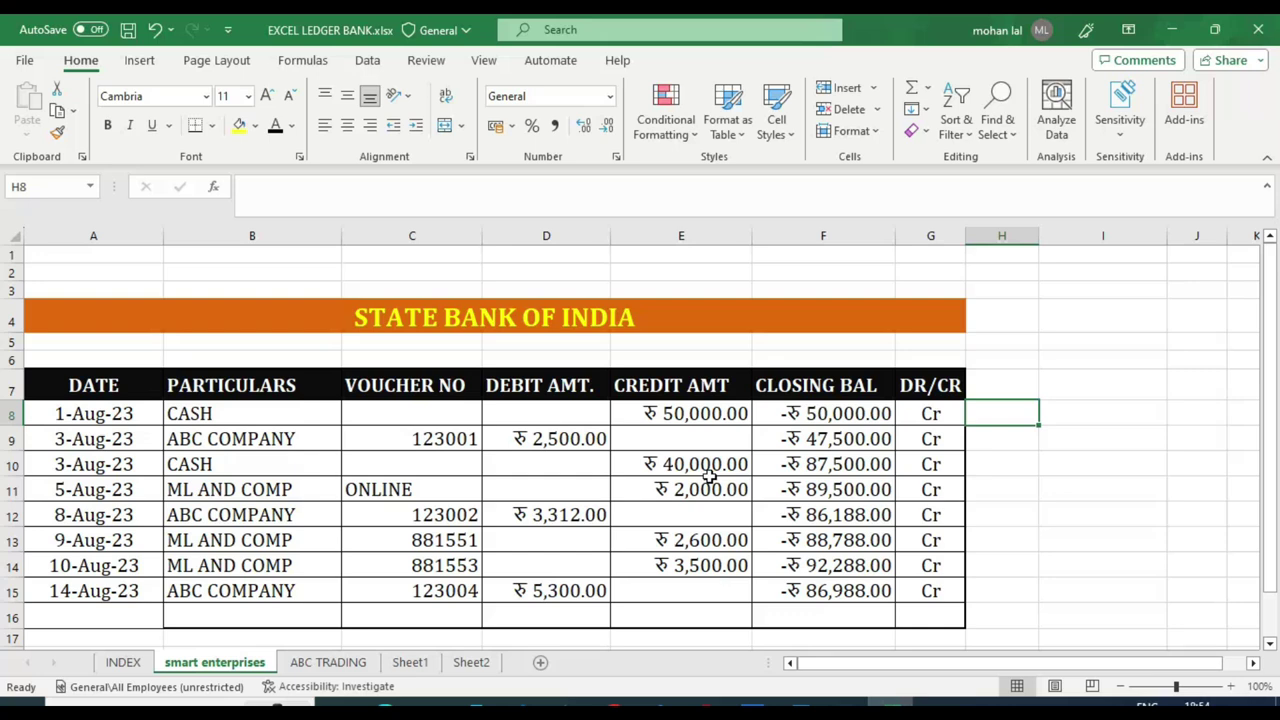
scroll(709, 478, "down", 1)
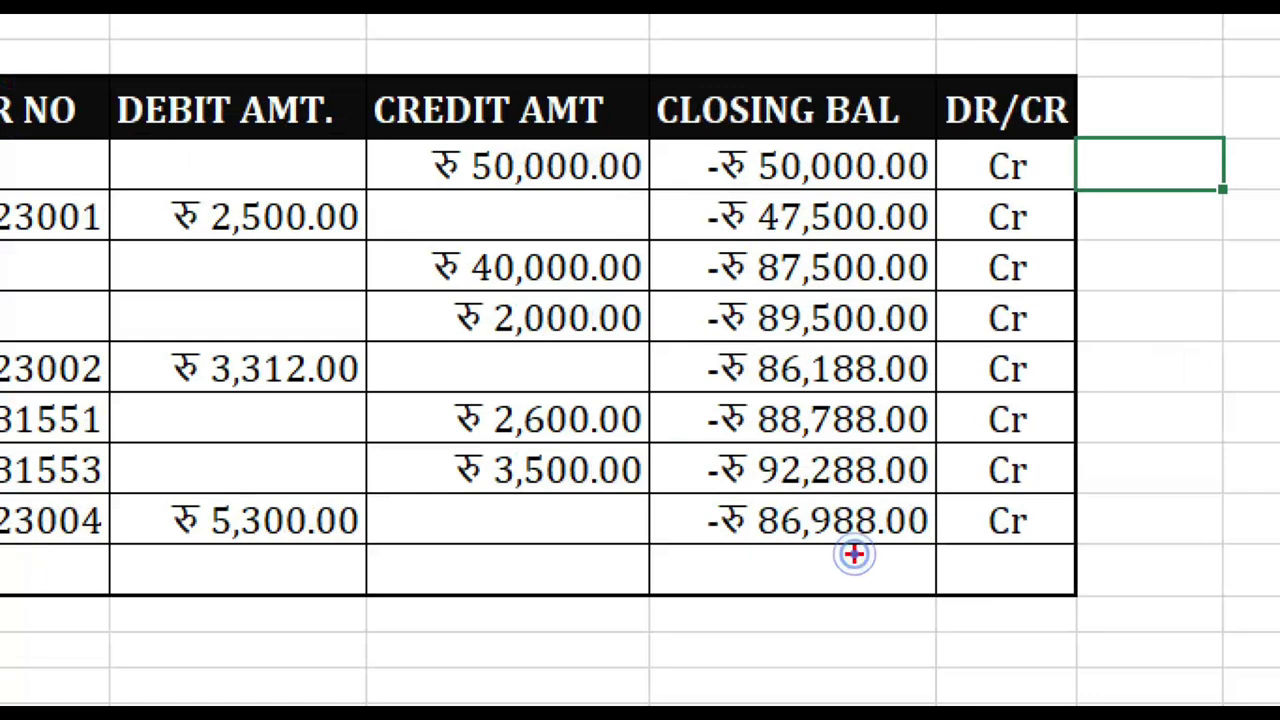
mouse_move(669, 487)
left_mouse_down()
mouse_move(814, 557)
mouse_move(936, 550)
left_mouse_up()
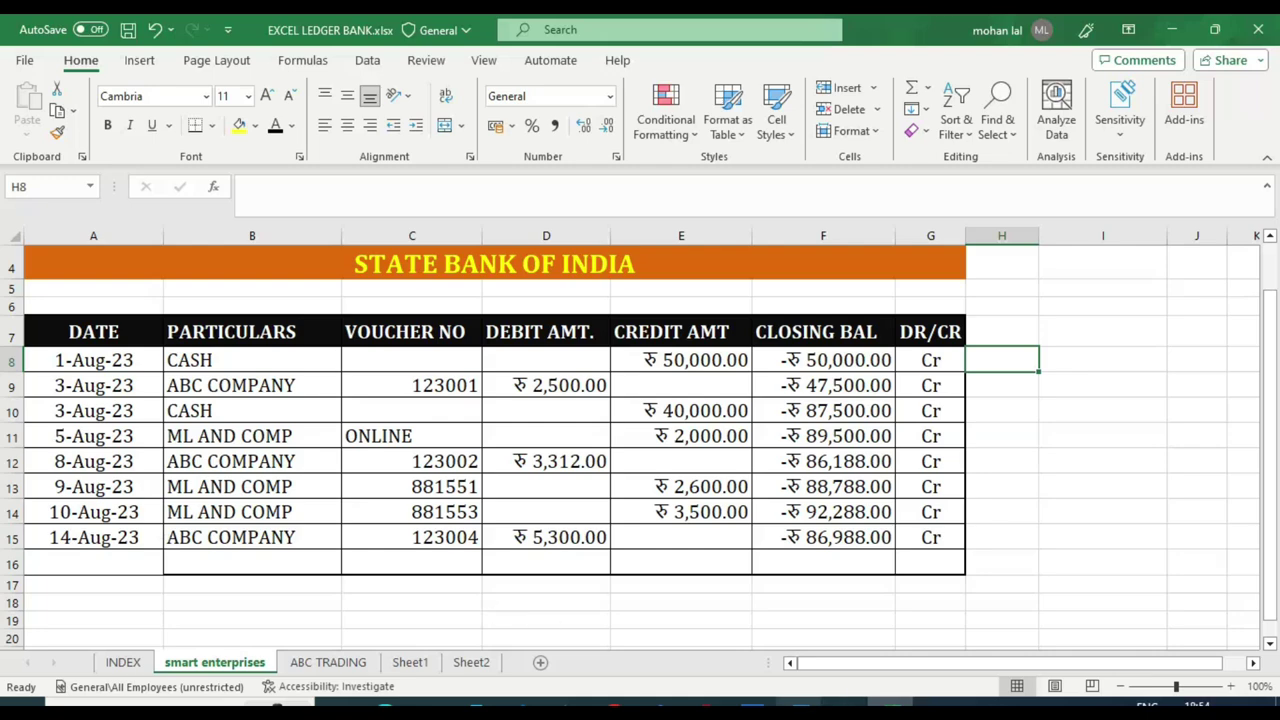
key("alt+Tab")
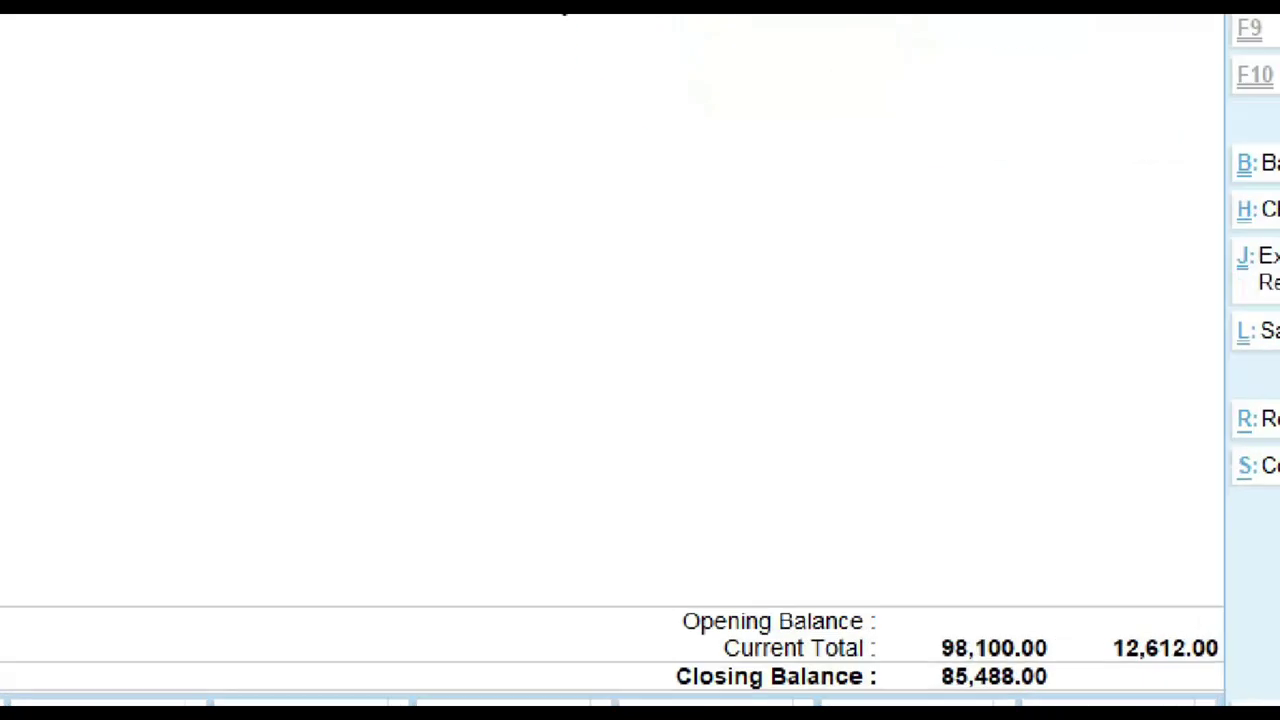
left_click_drag(912, 650, 1070, 696)
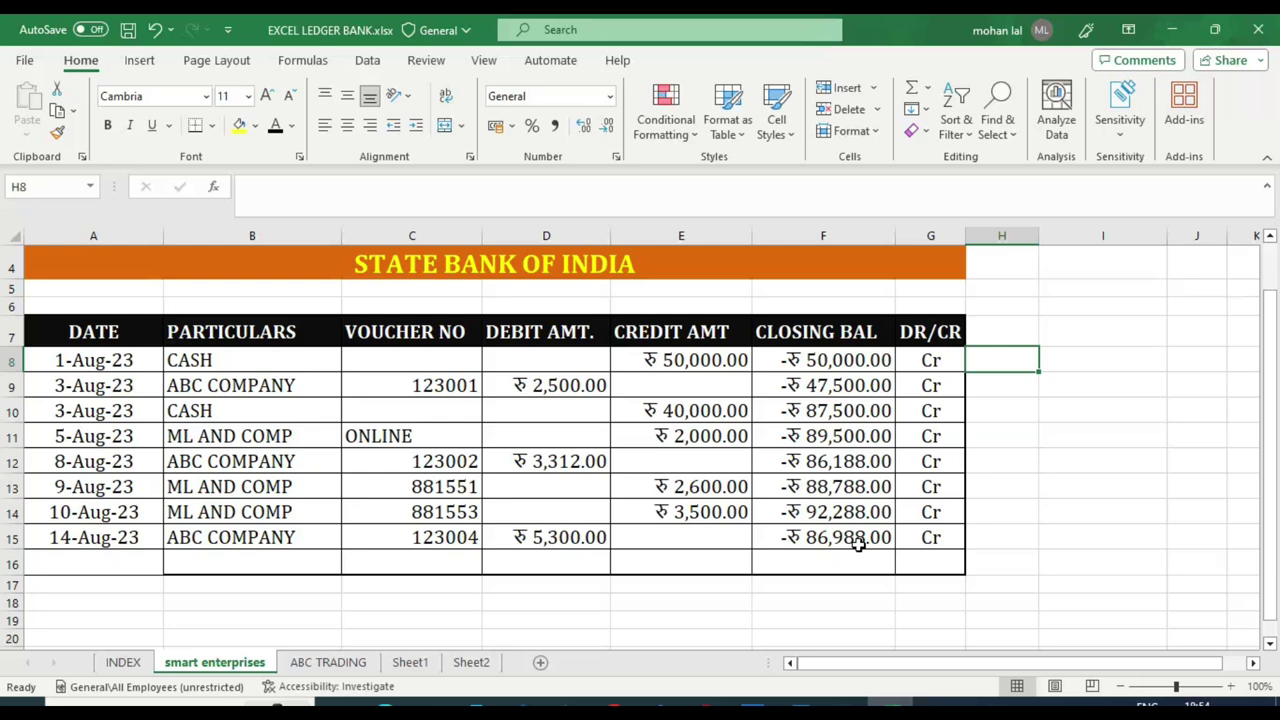
In TallyPrime, configure the State Bank of India ledger report to show the running balance.
left_click(753, 708)
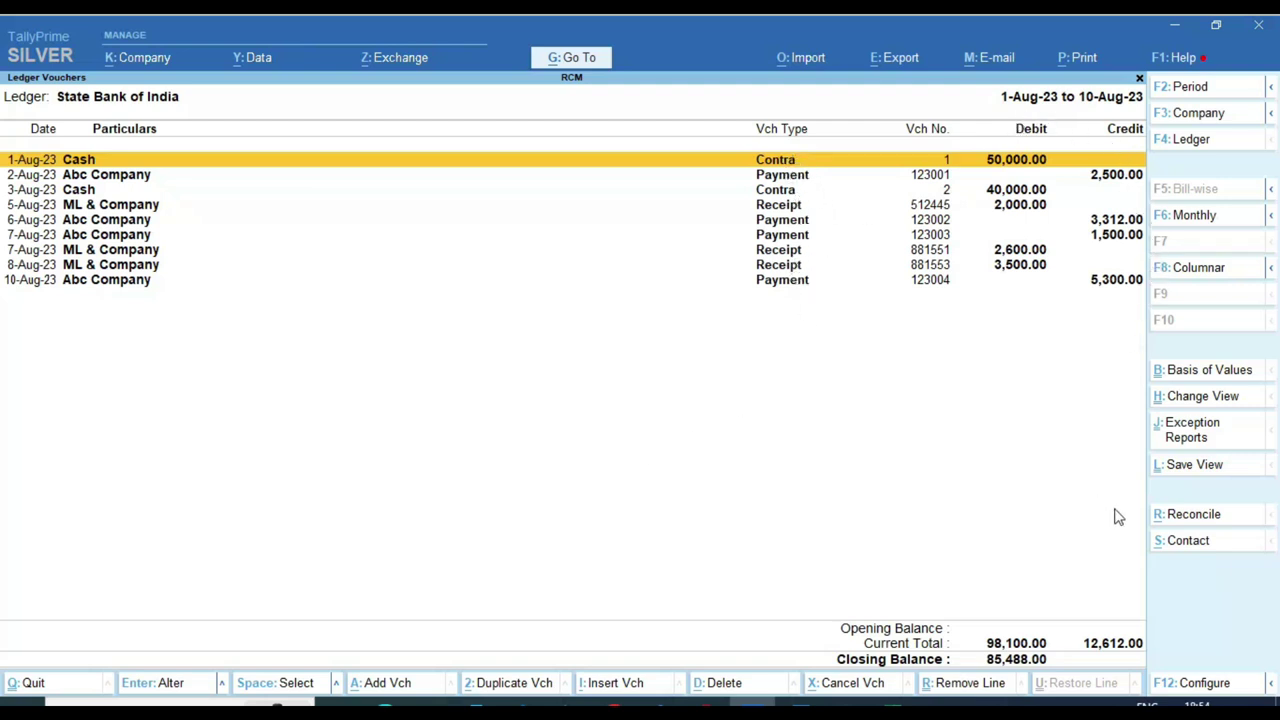
left_click(1220, 684)
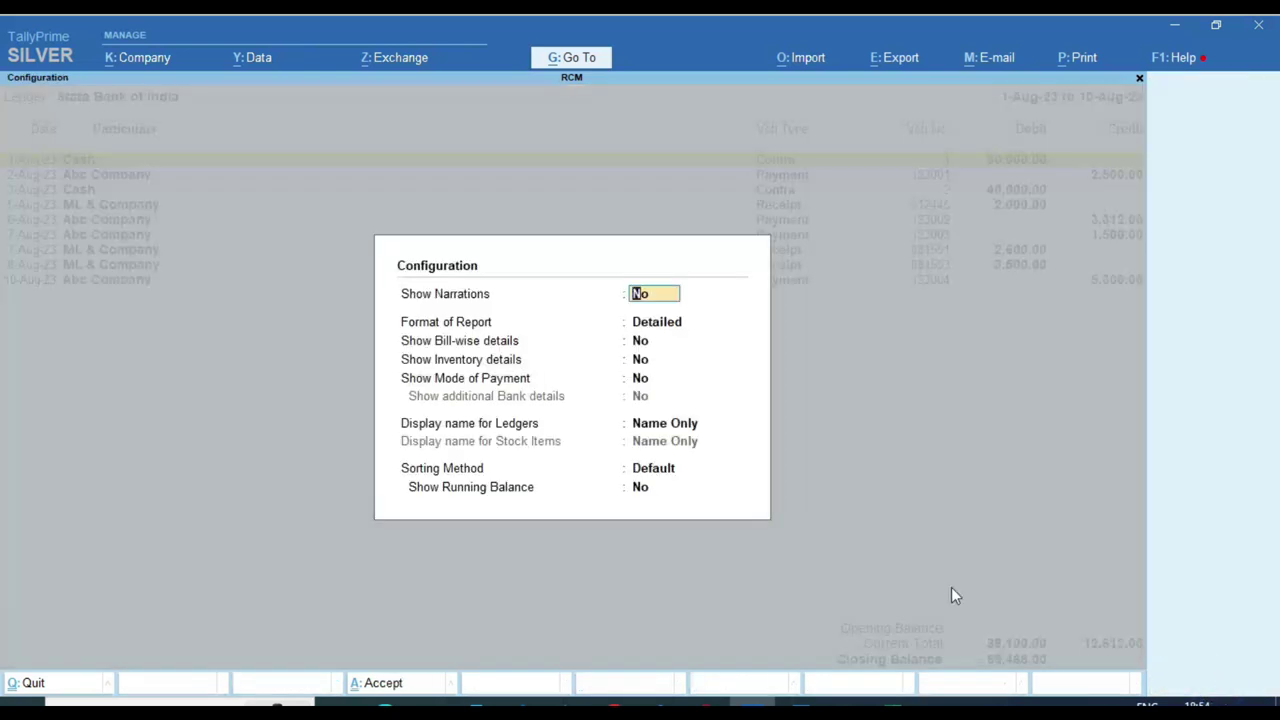
left_click(648, 492)
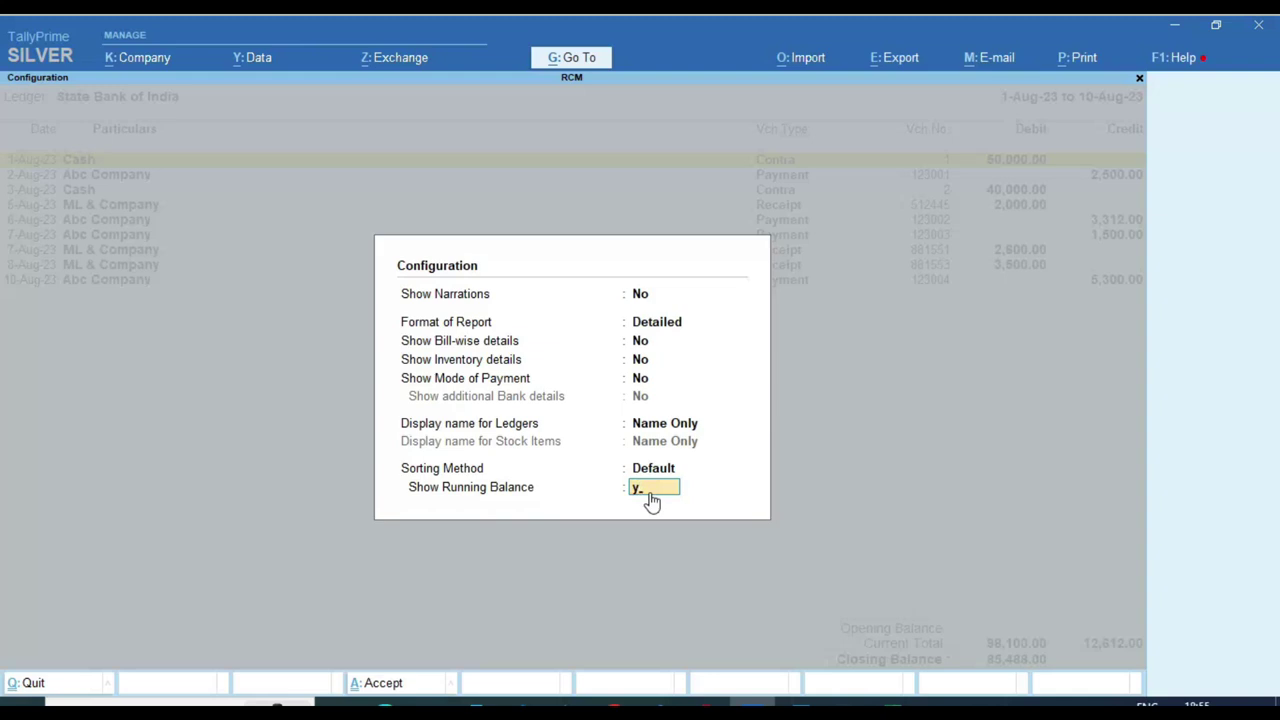
key("Return")
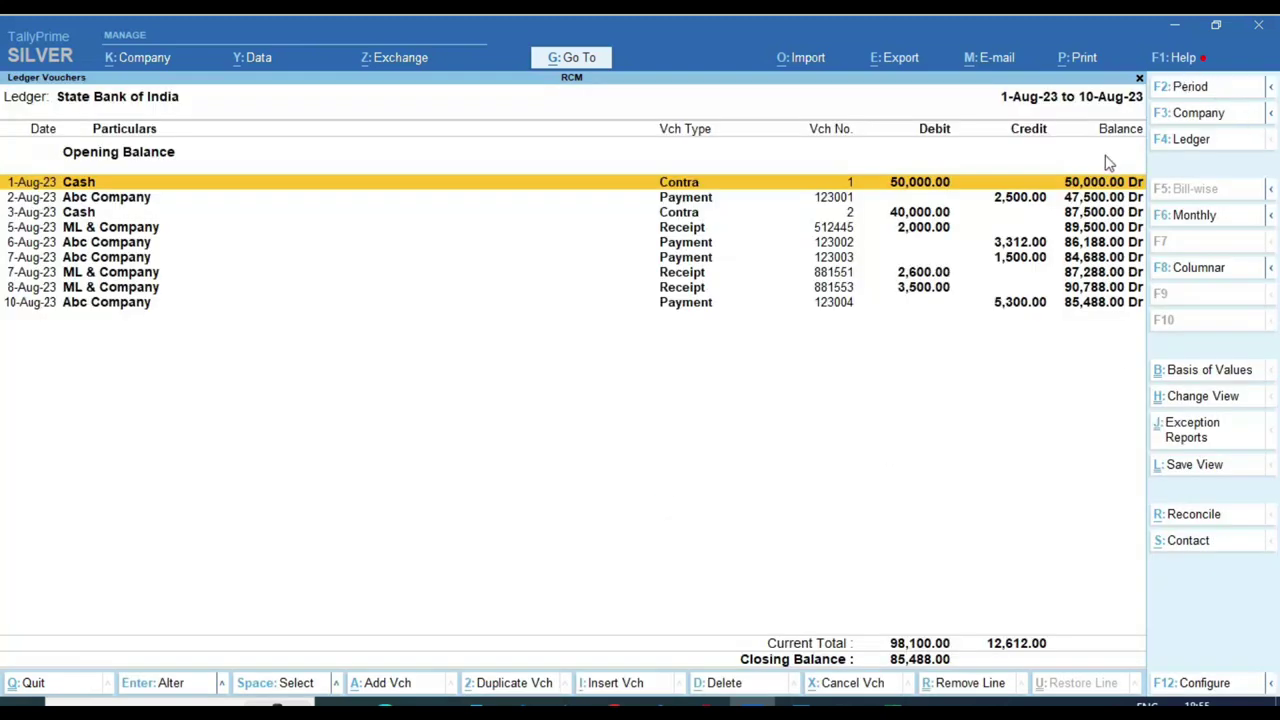
Compare the ledger's running balance column with the closing balance column of the Excel bank statement.
key("ctrl")
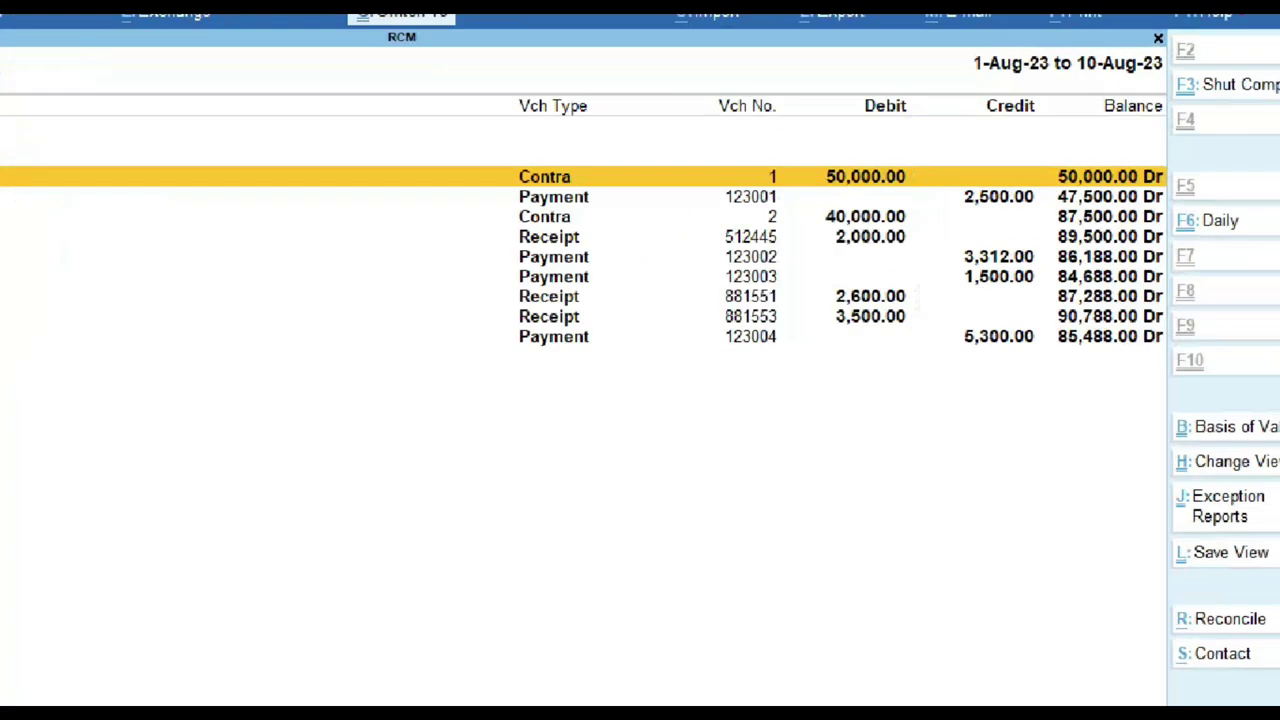
mouse_move(1043, 152)
left_mouse_down()
mouse_move(1073, 233)
mouse_move(1208, 357)
left_mouse_up()
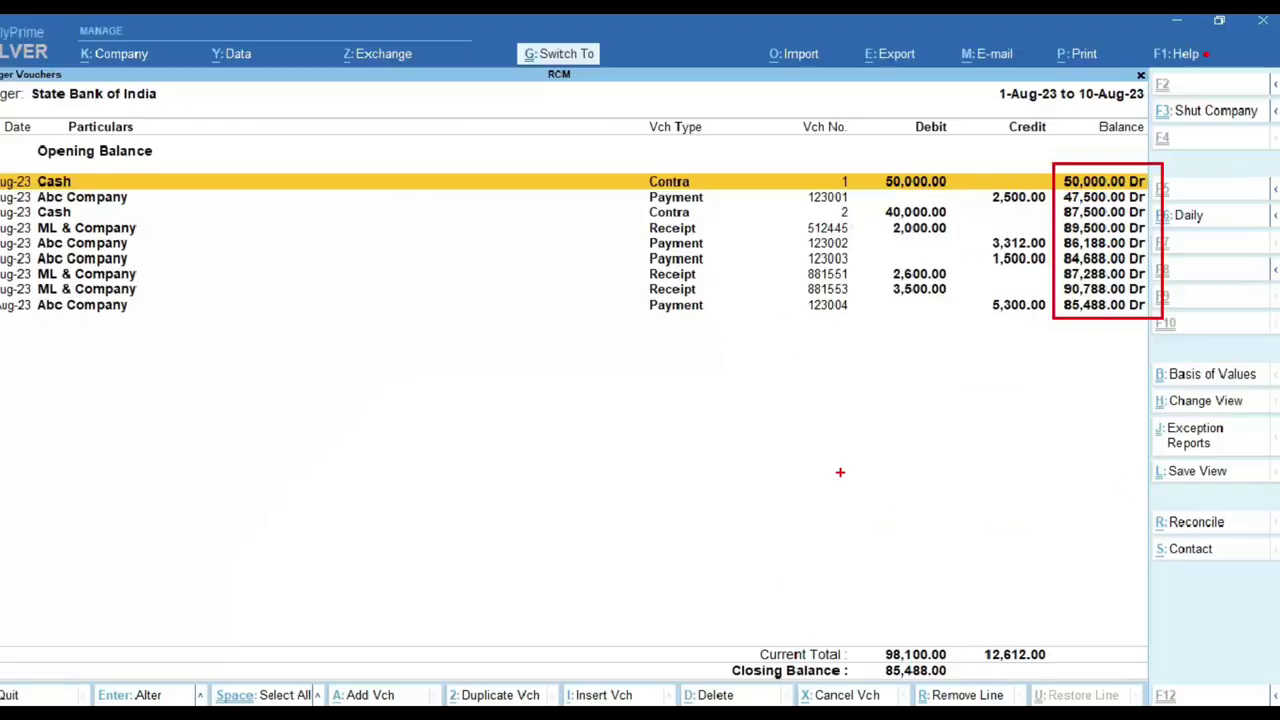
key("alt+Tab")
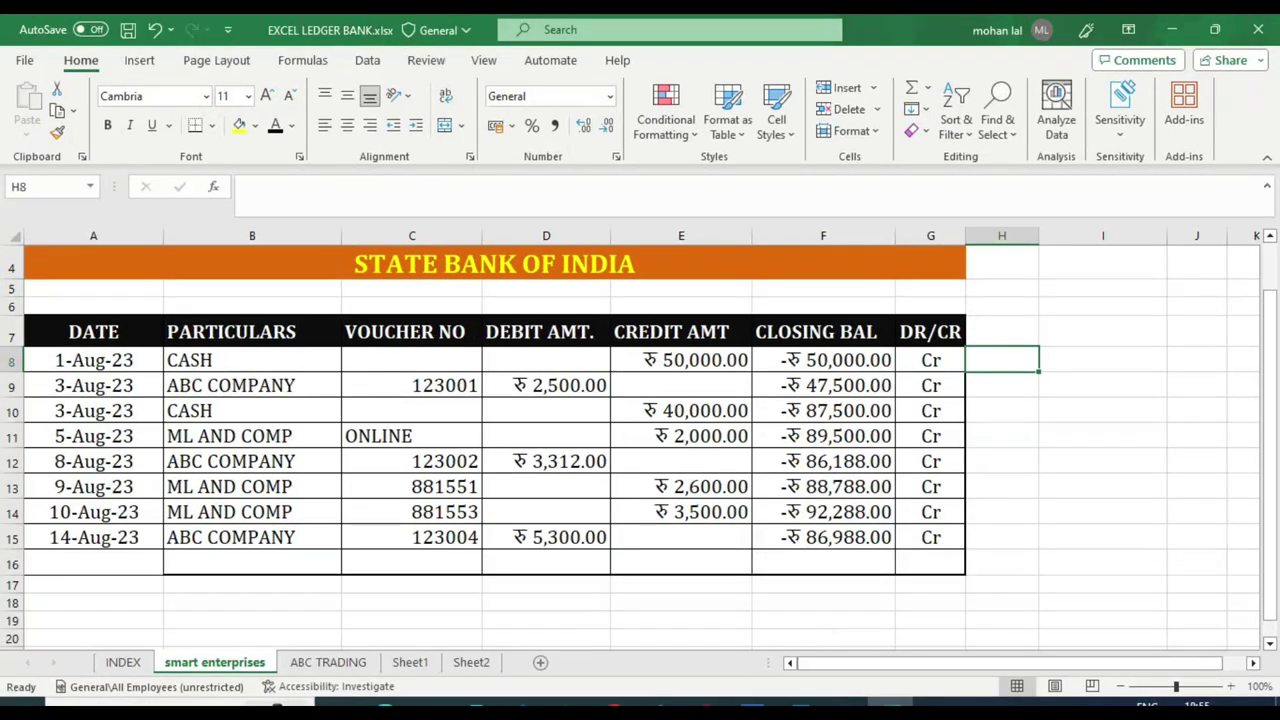
Return to TallyPrime and open the bank reconciliation for the State Bank of India ledger.
key("alt+Tab")
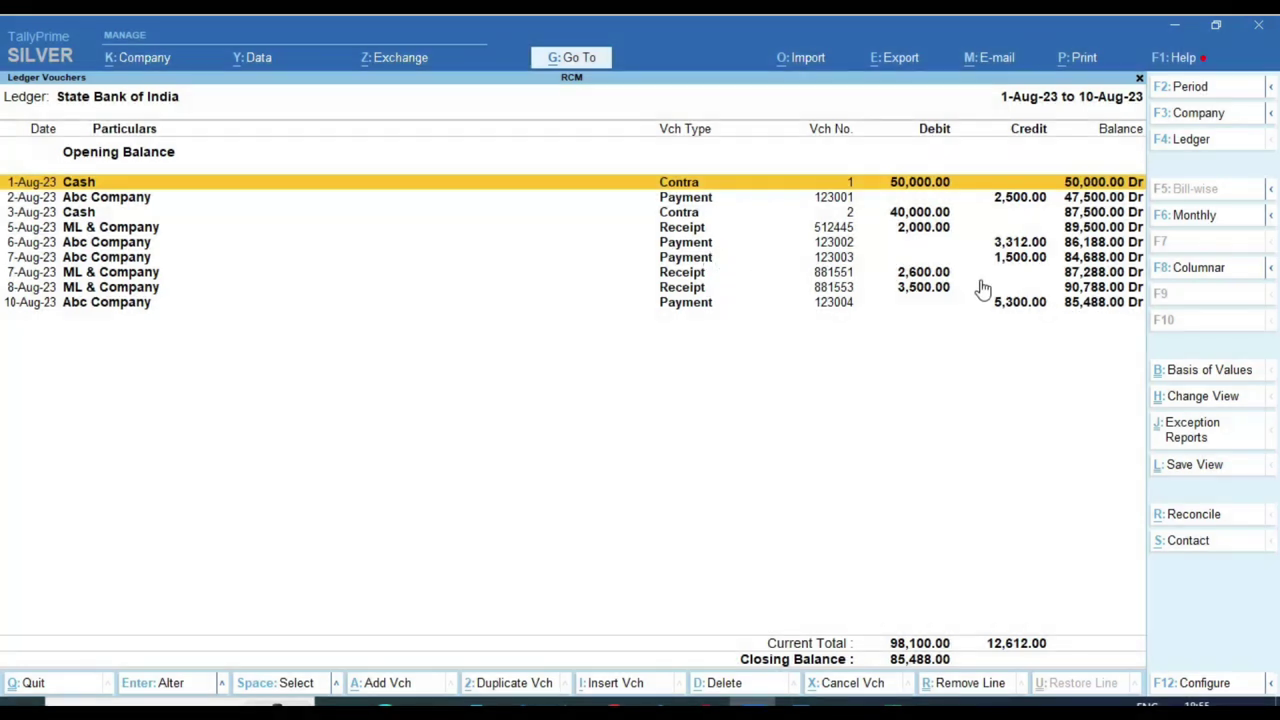
left_click(1218, 518)
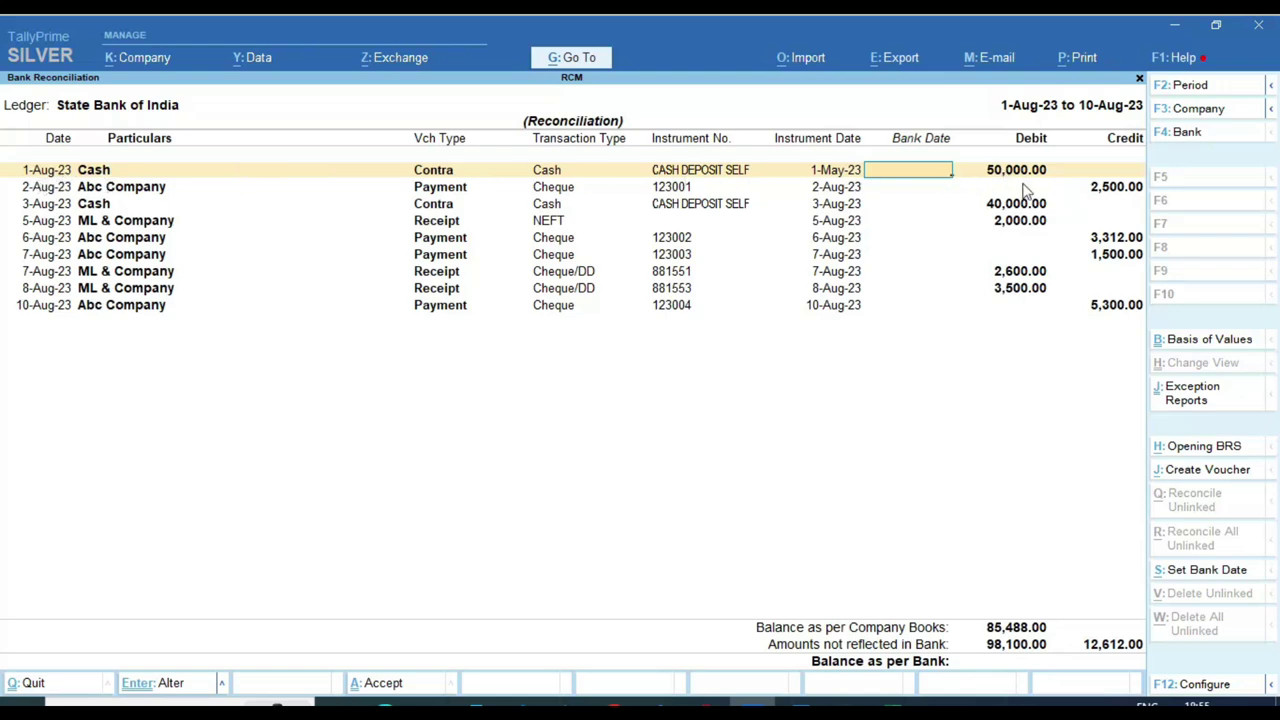
Switch to Excel and fill the 1-Aug-23 CASH entry, cells A8 to E8, with yellow.
key("alt+Tab")
left_click_drag(85, 360, 677, 352)
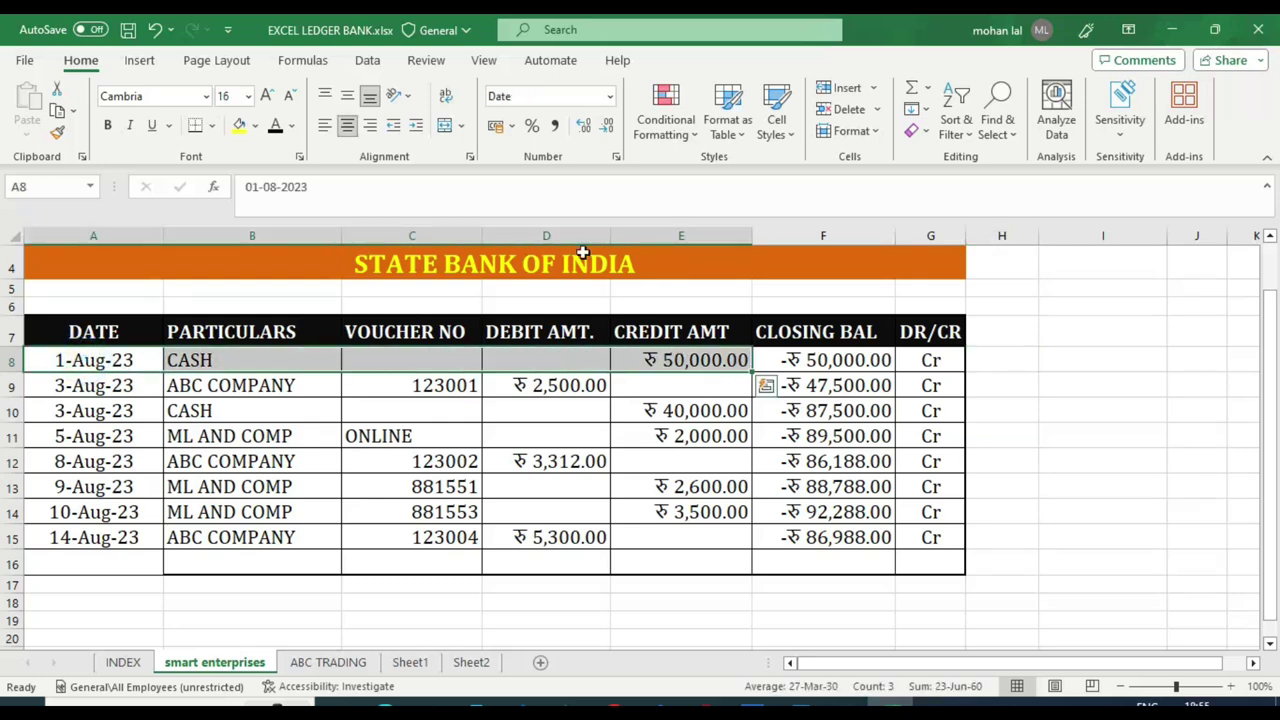
left_click(239, 125)
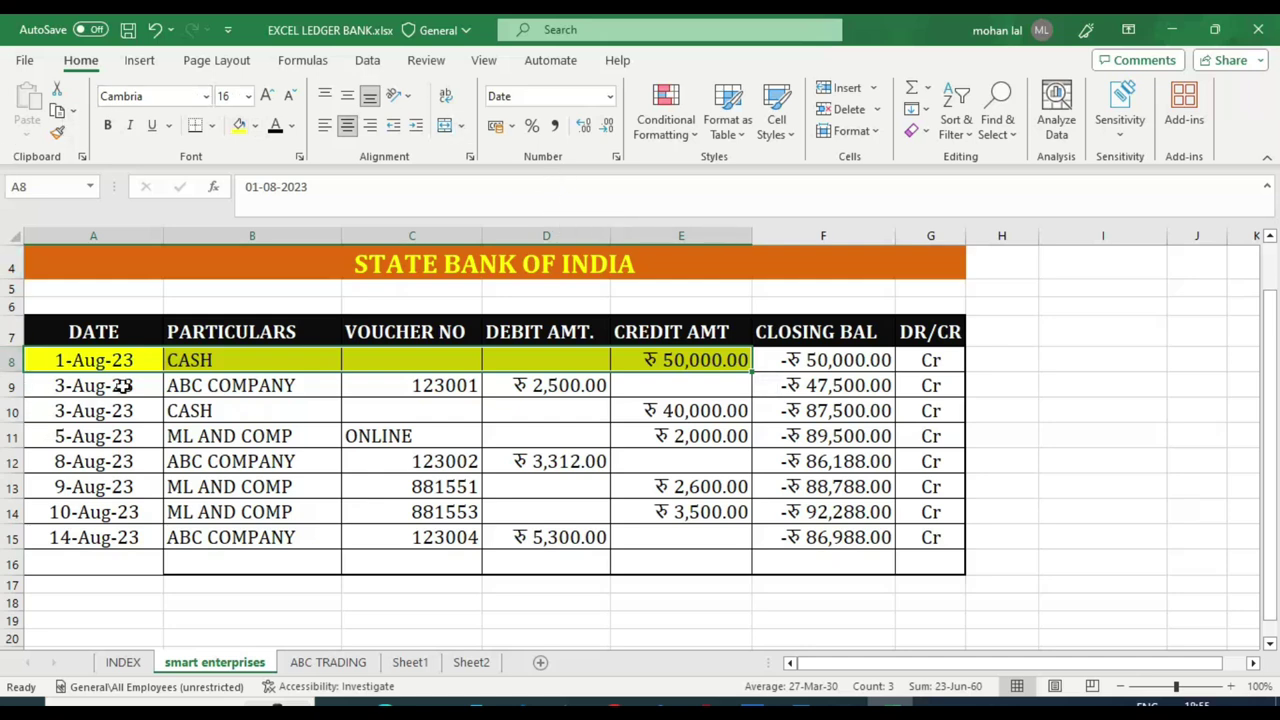
Compare the date, particulars and amount of the ABC COMPANY entry in row 9 with the matching TallyPrime reconciliation entry.
left_click(566, 380)
key("alt+Tab")
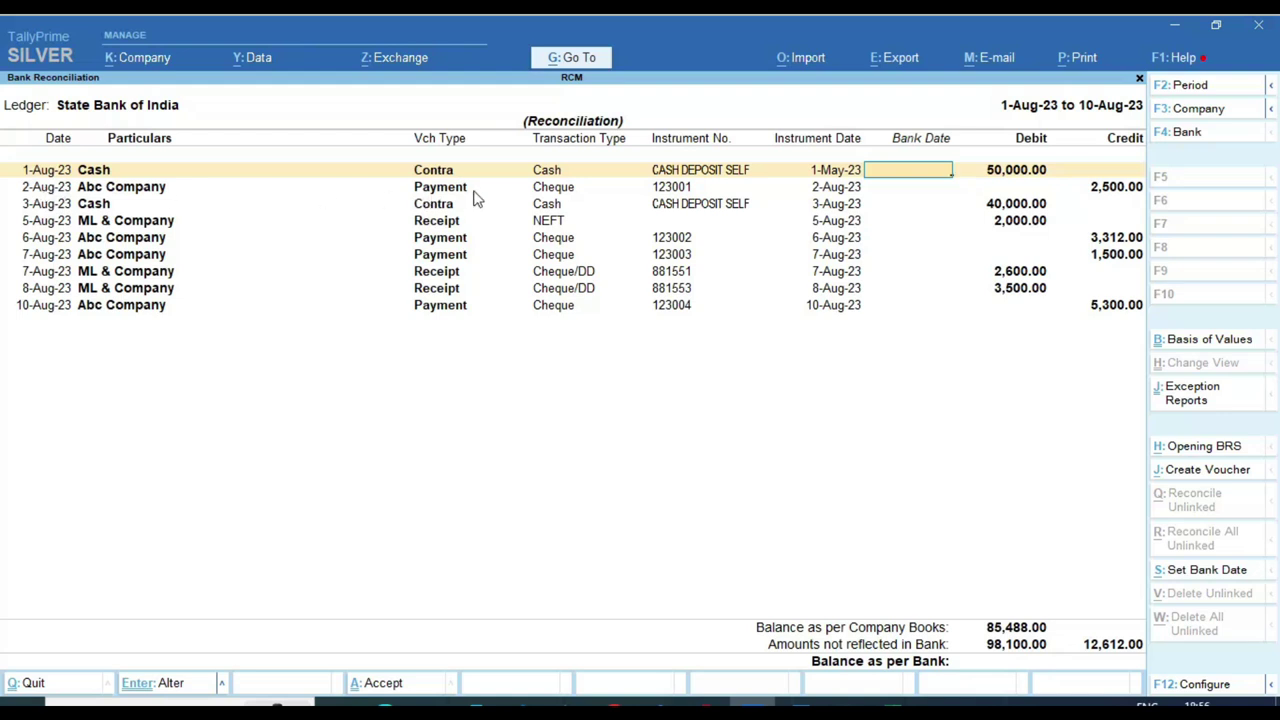
key("alt+Tab")
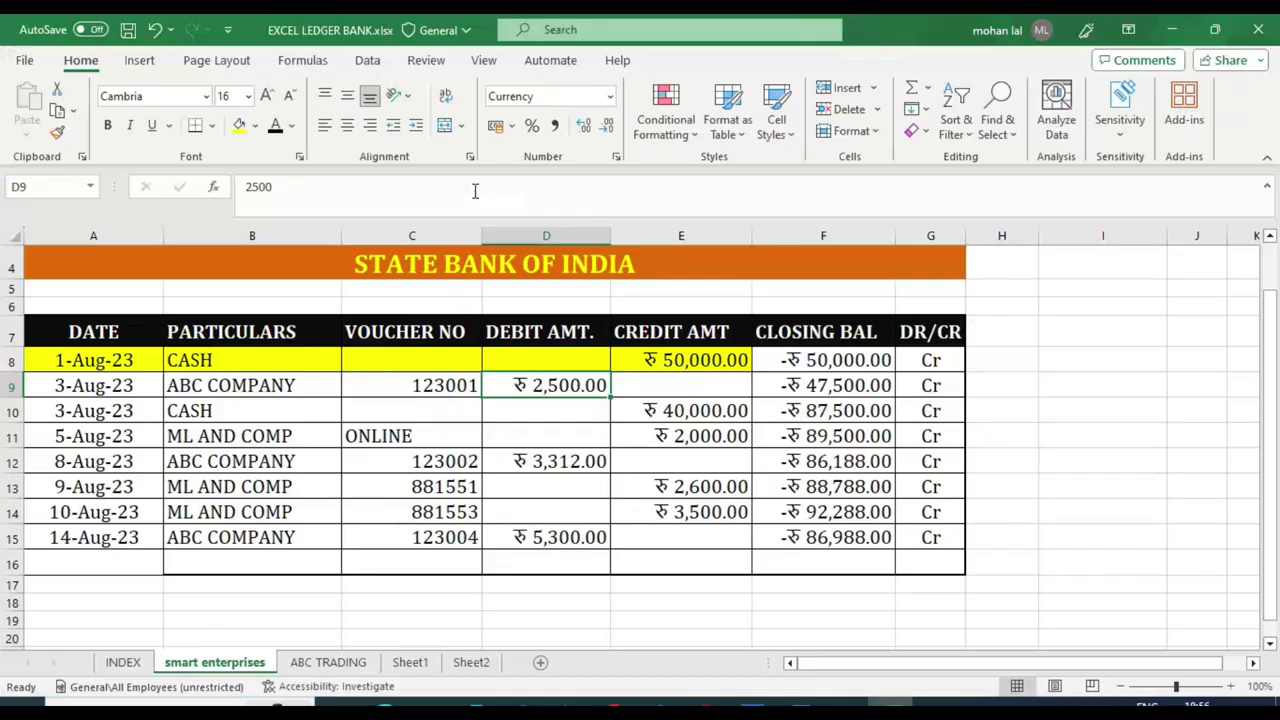
left_click(332, 394)
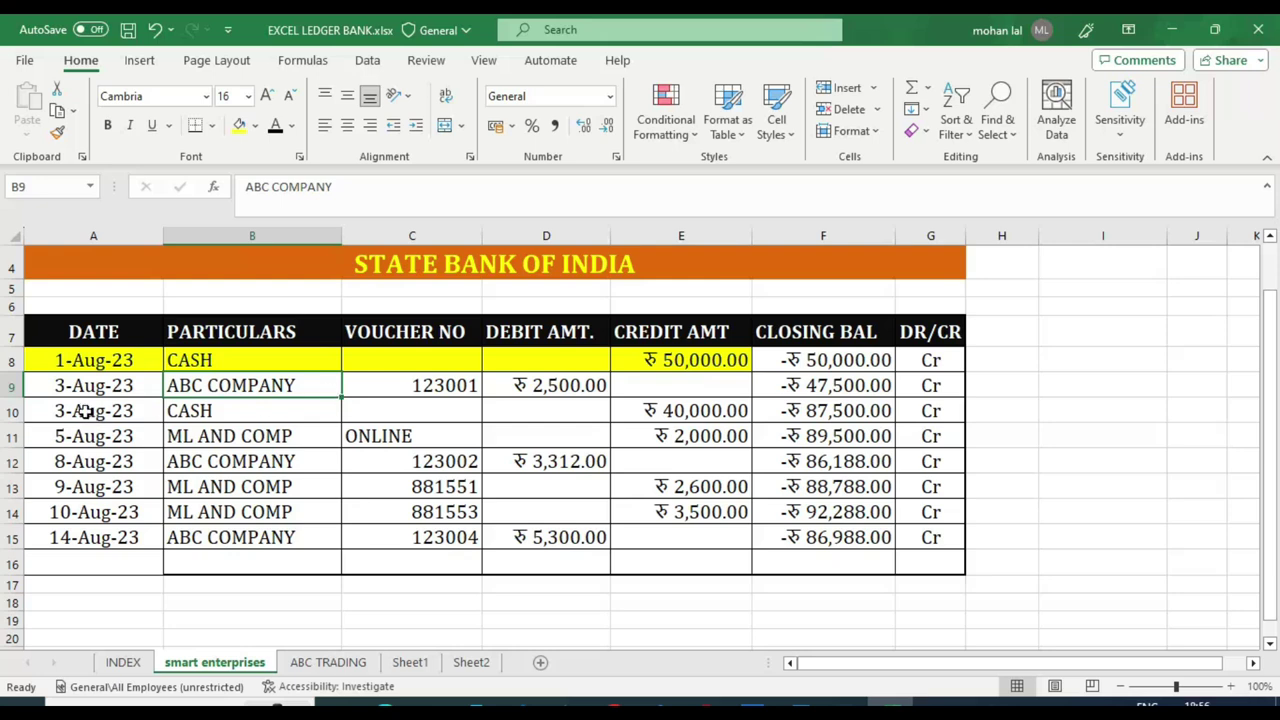
left_click(583, 390)
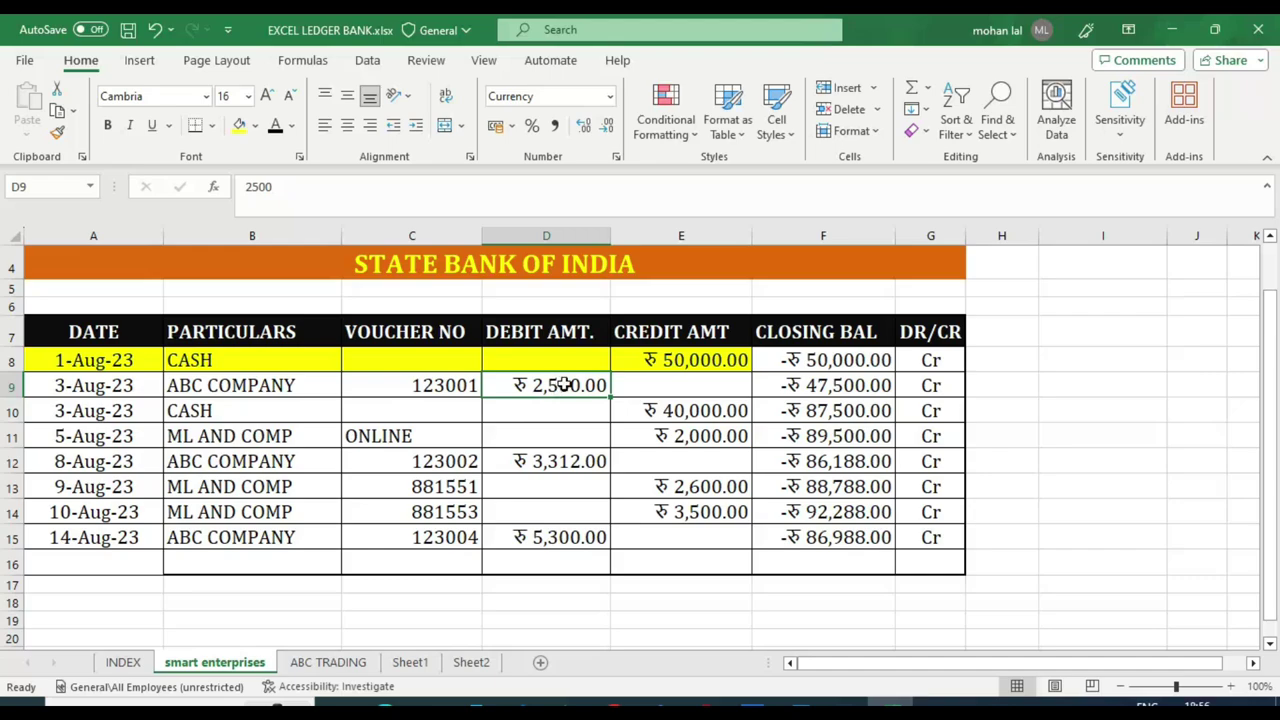
key("alt+Tab")
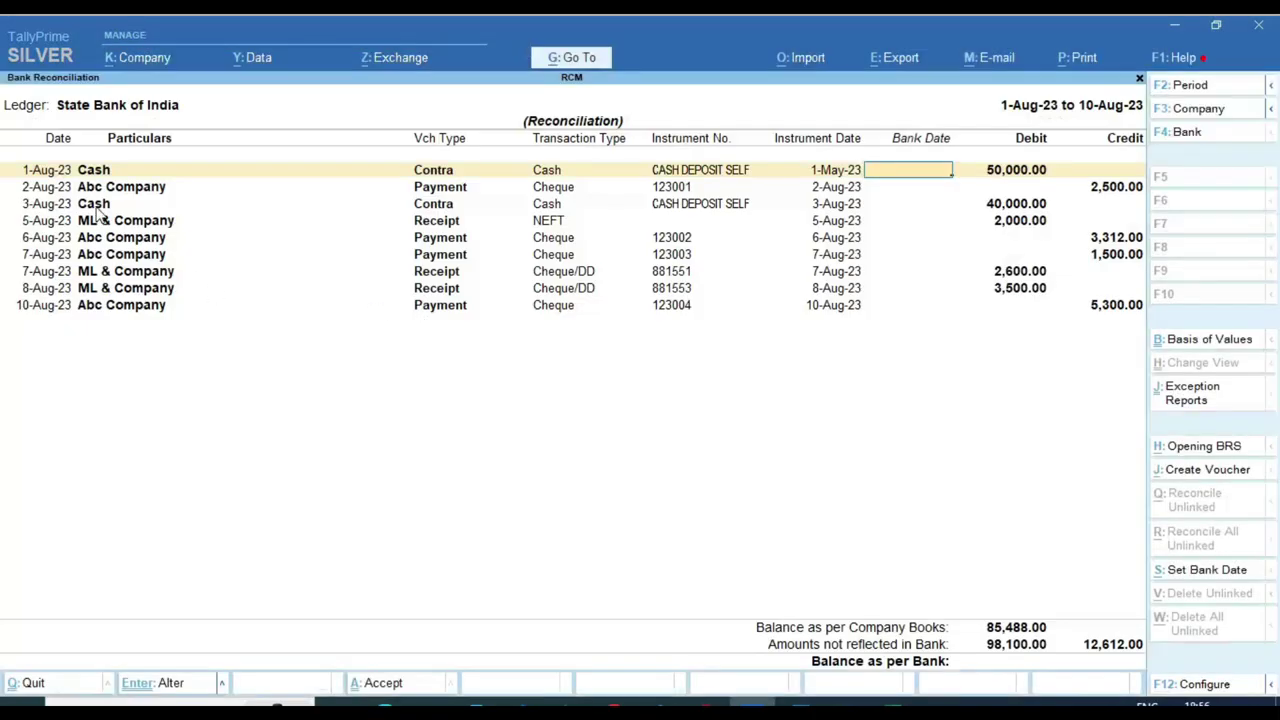
key("alt+Tab")
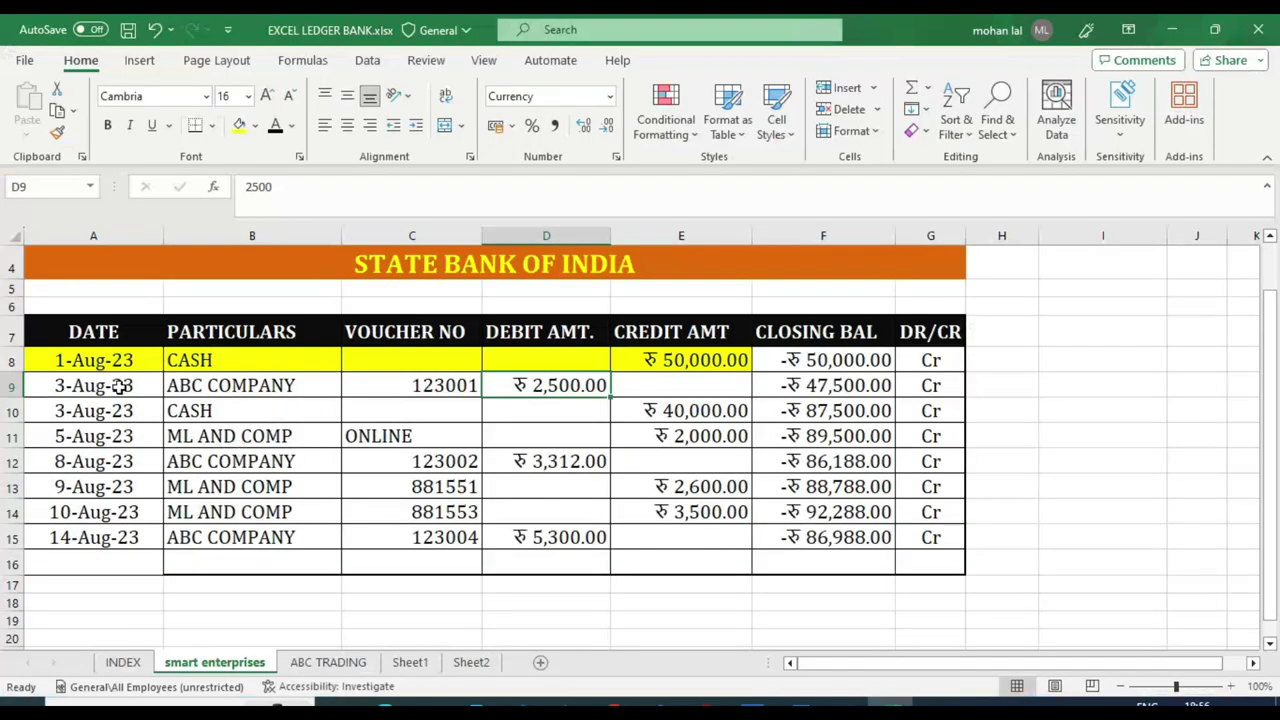
left_click(120, 385)
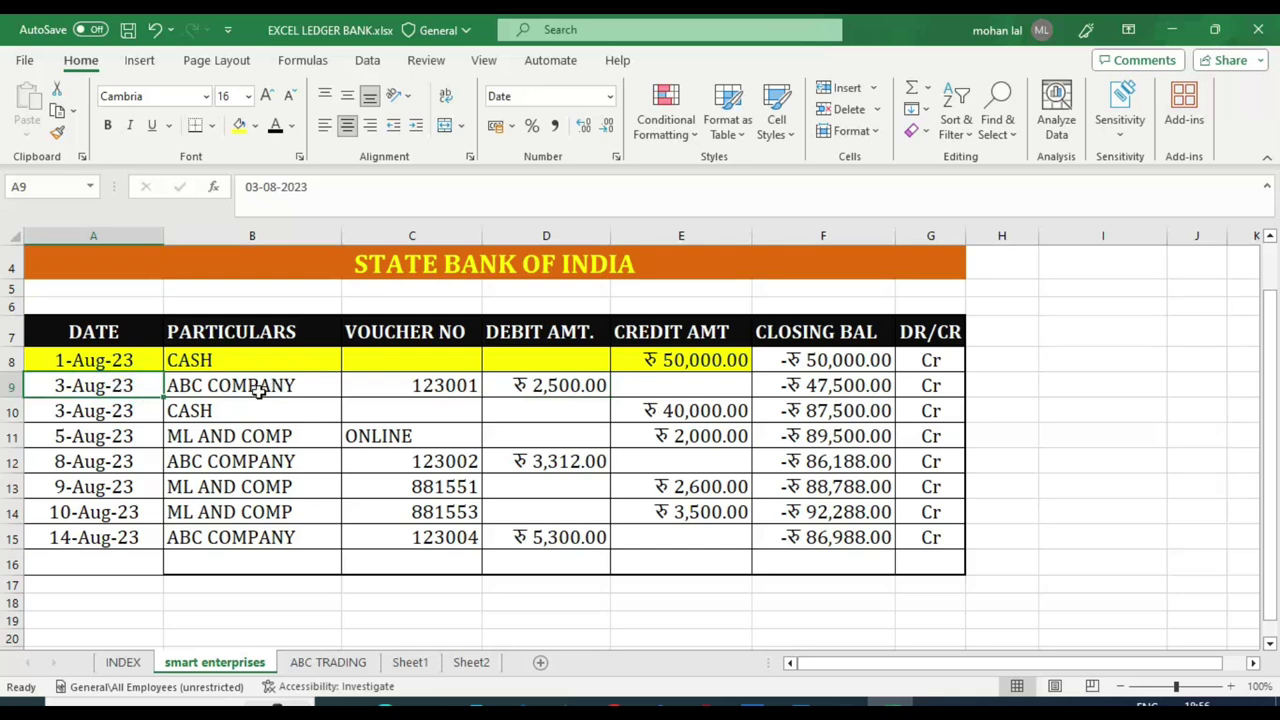
Switch to TallyPrime and set the bank date of the 1-Aug-23 Cash contra entry to 1-Aug-23, as in the Excel statement.
key("alt+Tab")
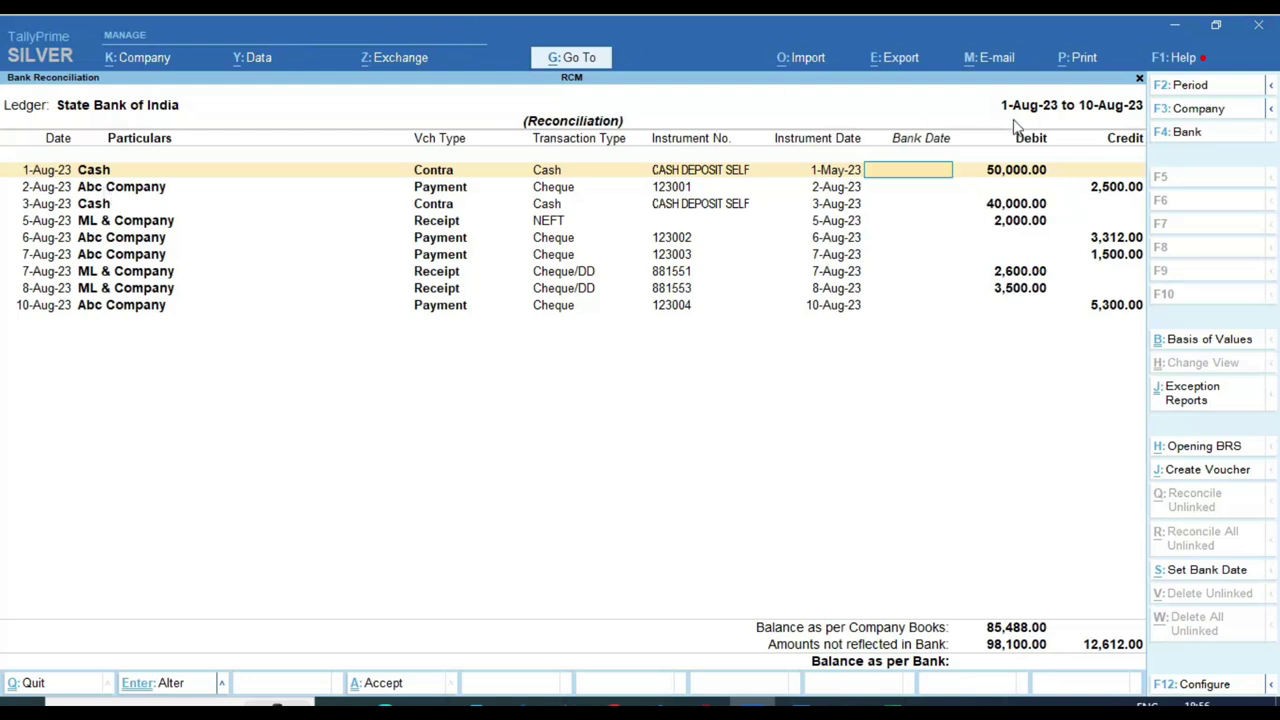
left_click(895, 204)
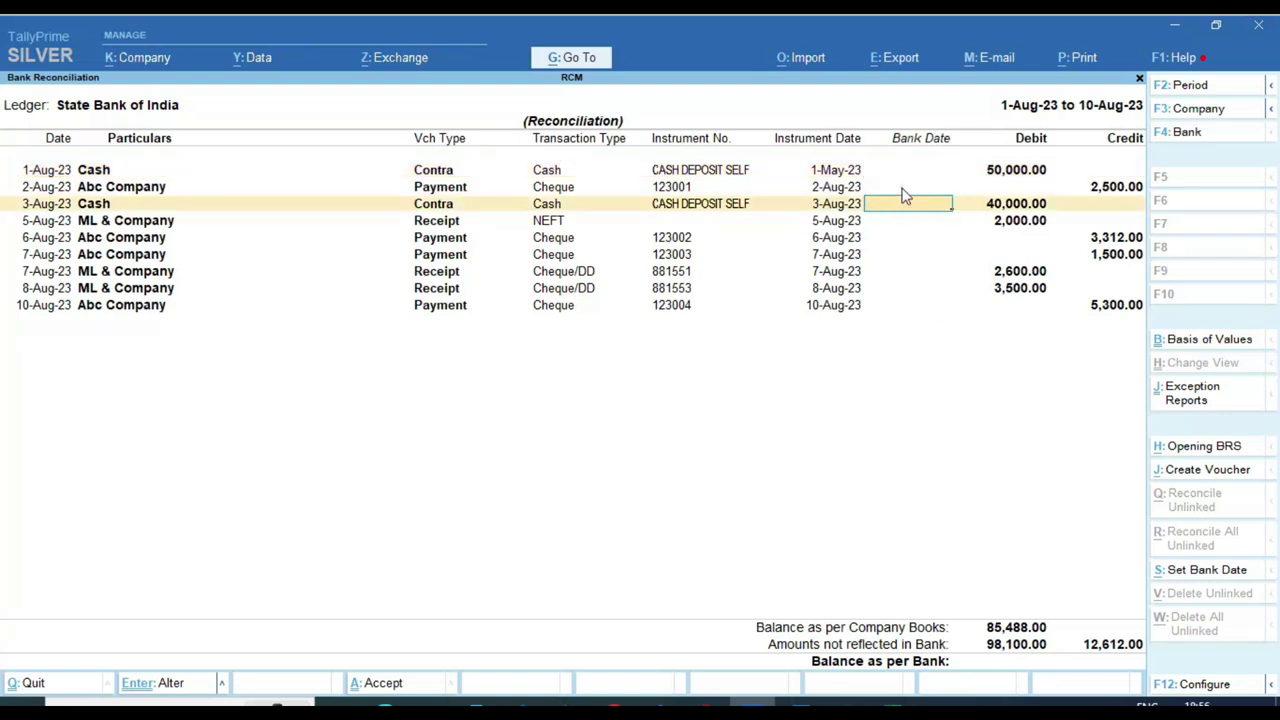
left_click(902, 190)
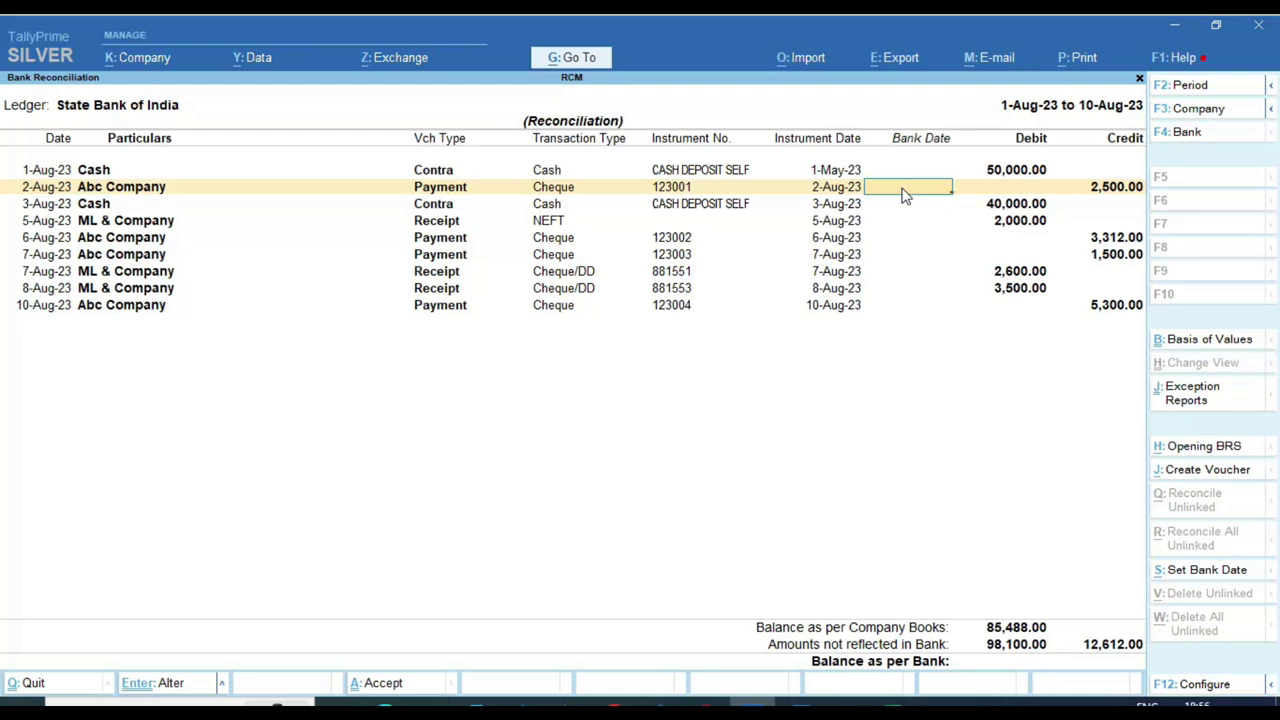
key("Up")
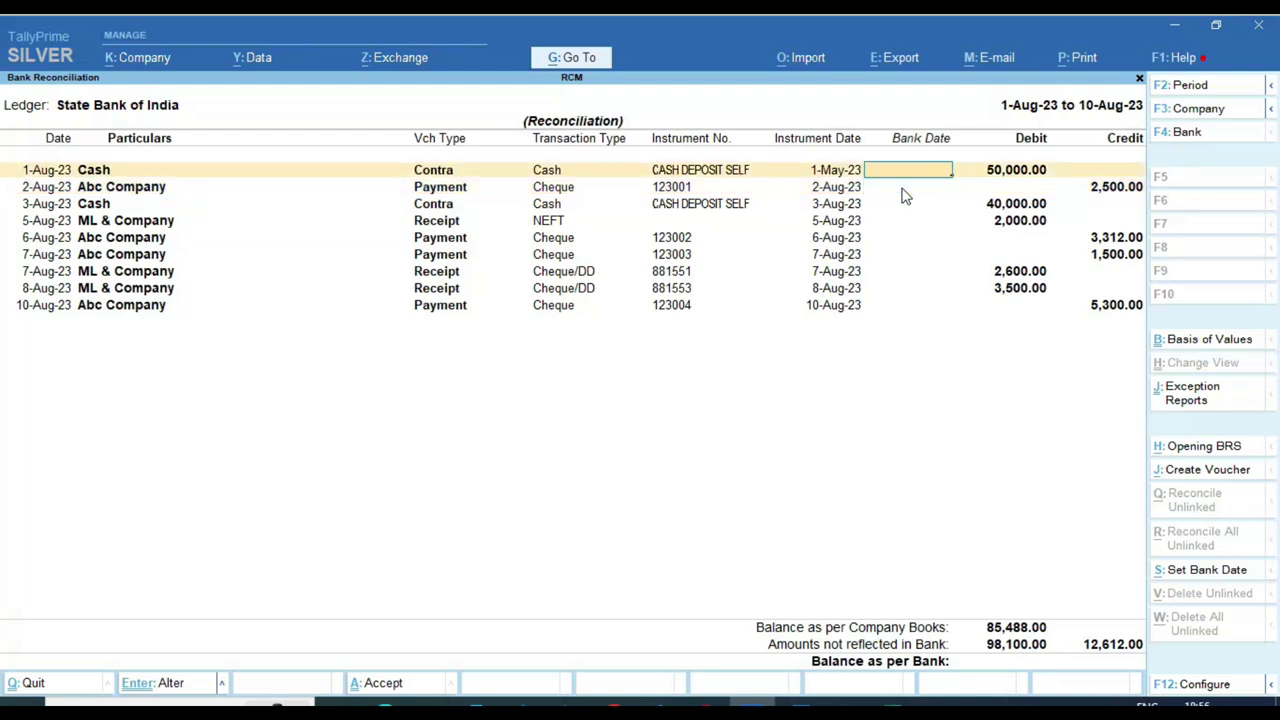
key("alt+Tab")
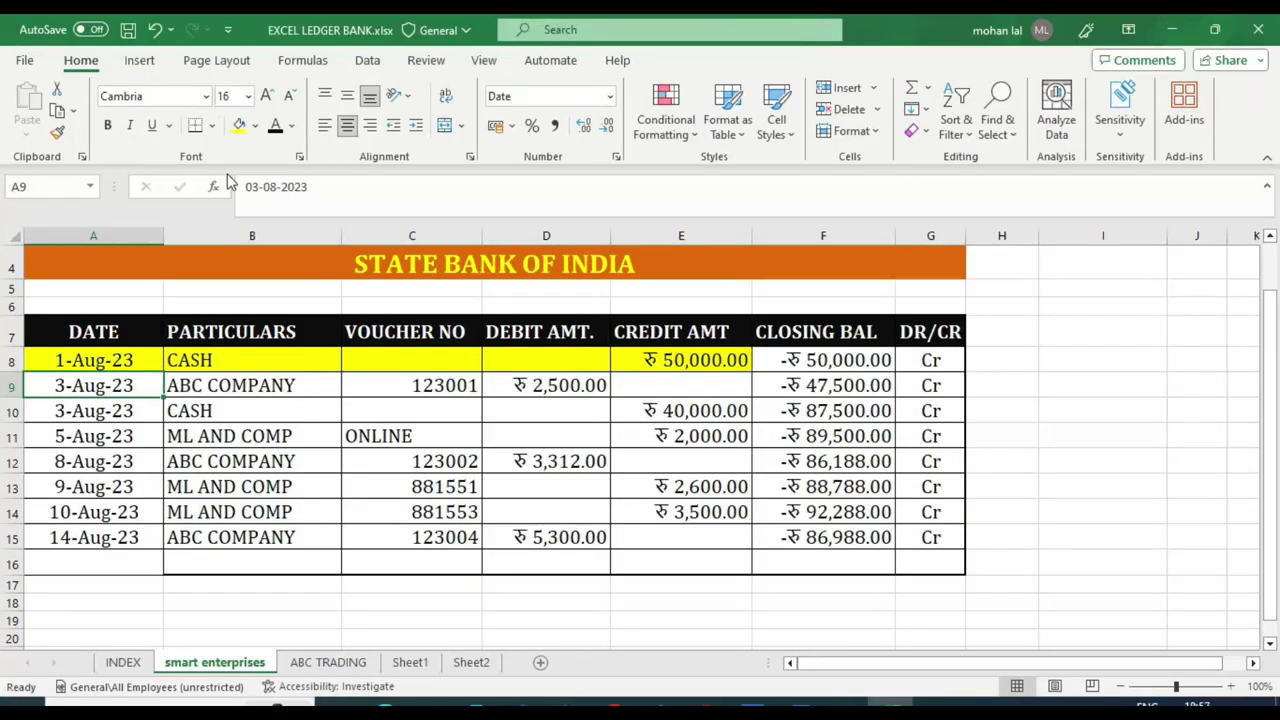
key("alt+Tab")
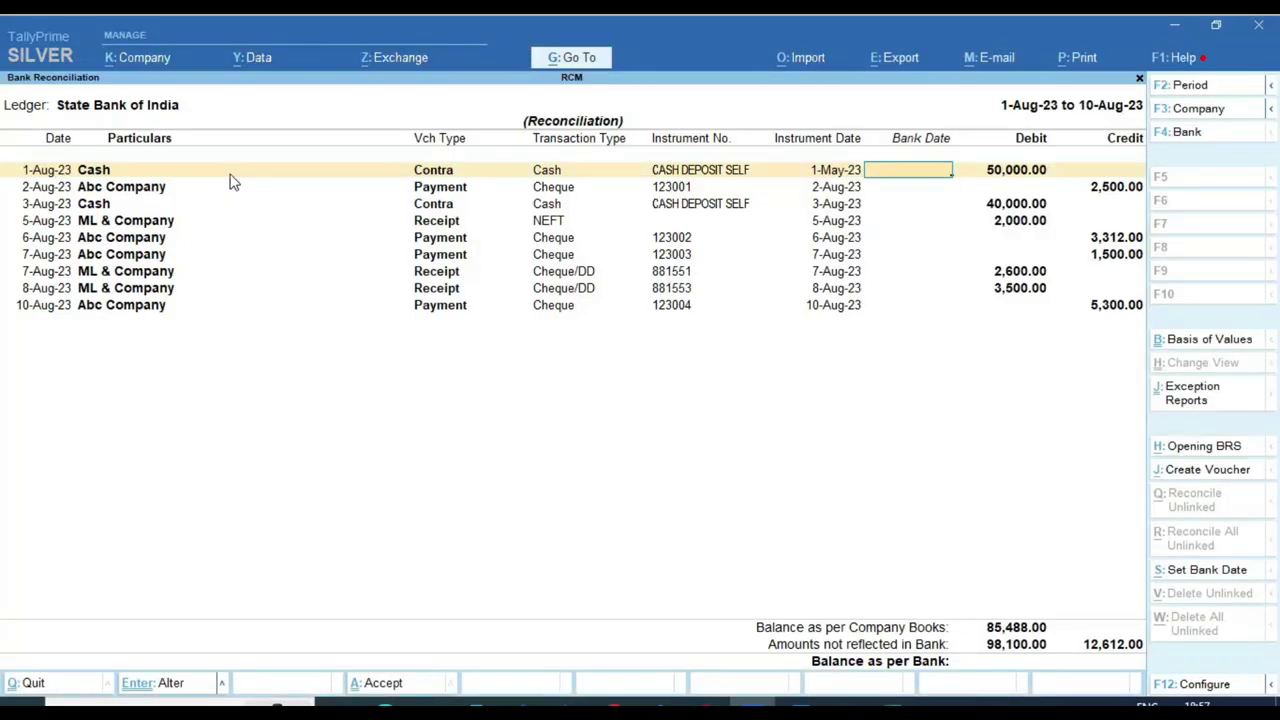
type("1.8.2023")
key("Return")
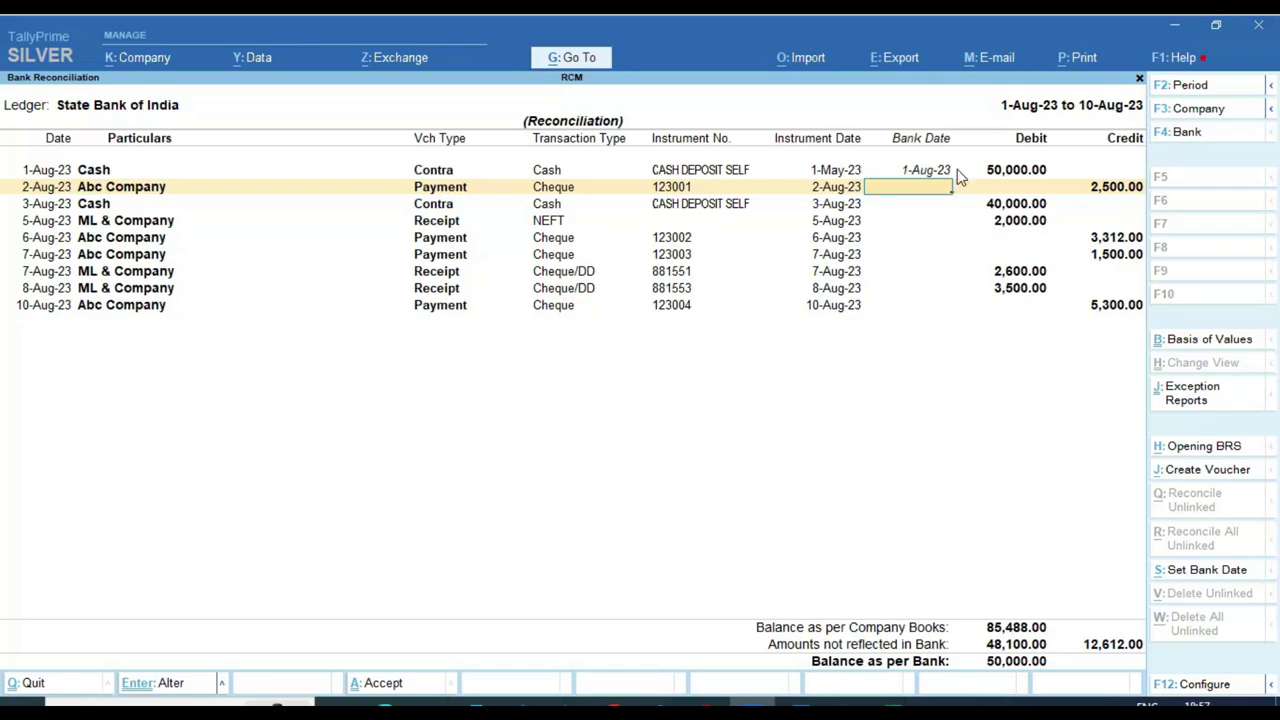
Check the ABC COMPANY date in the Excel statement and set the 2,500.00 Abc Company payment's bank date to 3-Aug-23 in TallyPrime.
key("alt+Tab")
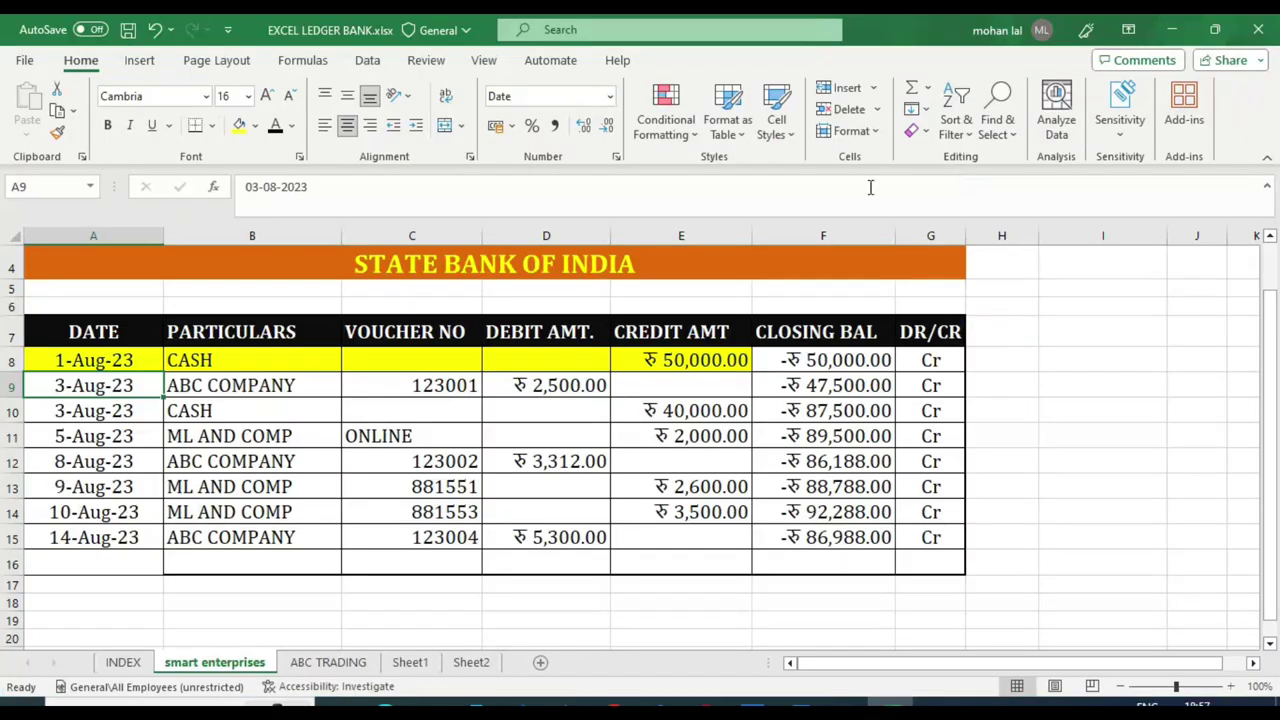
key("alt+Tab")
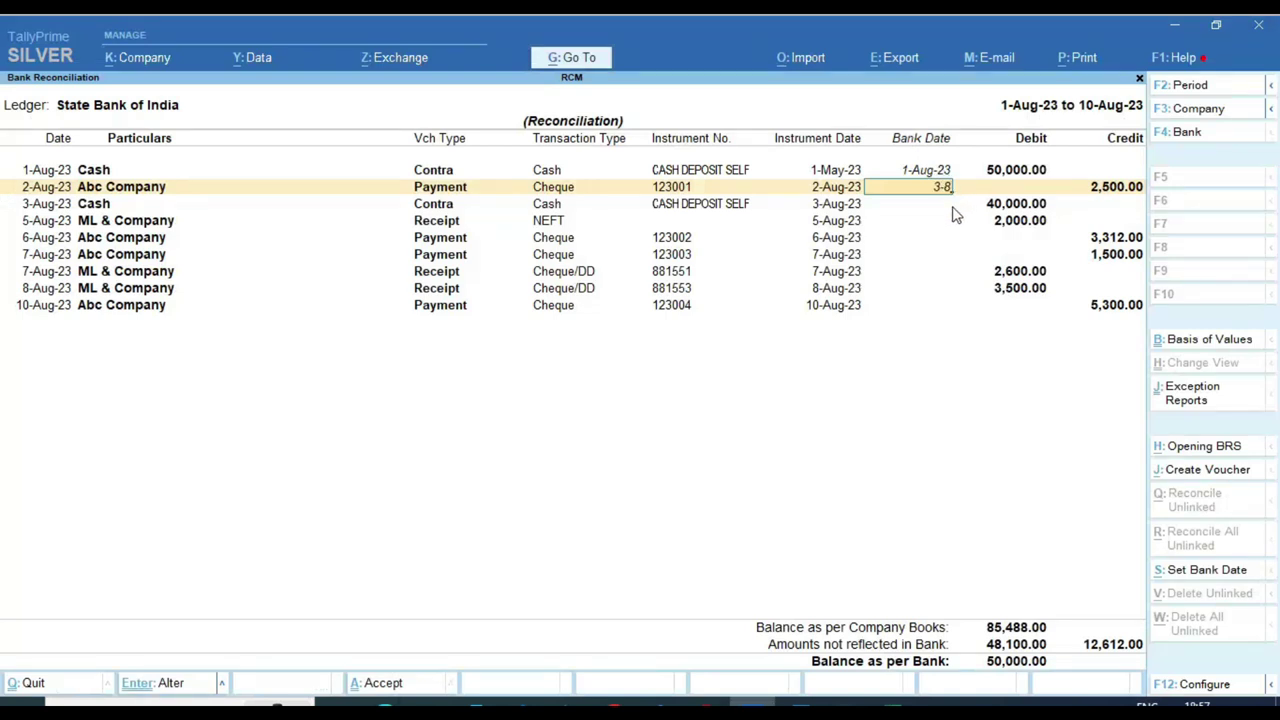
key("Return")
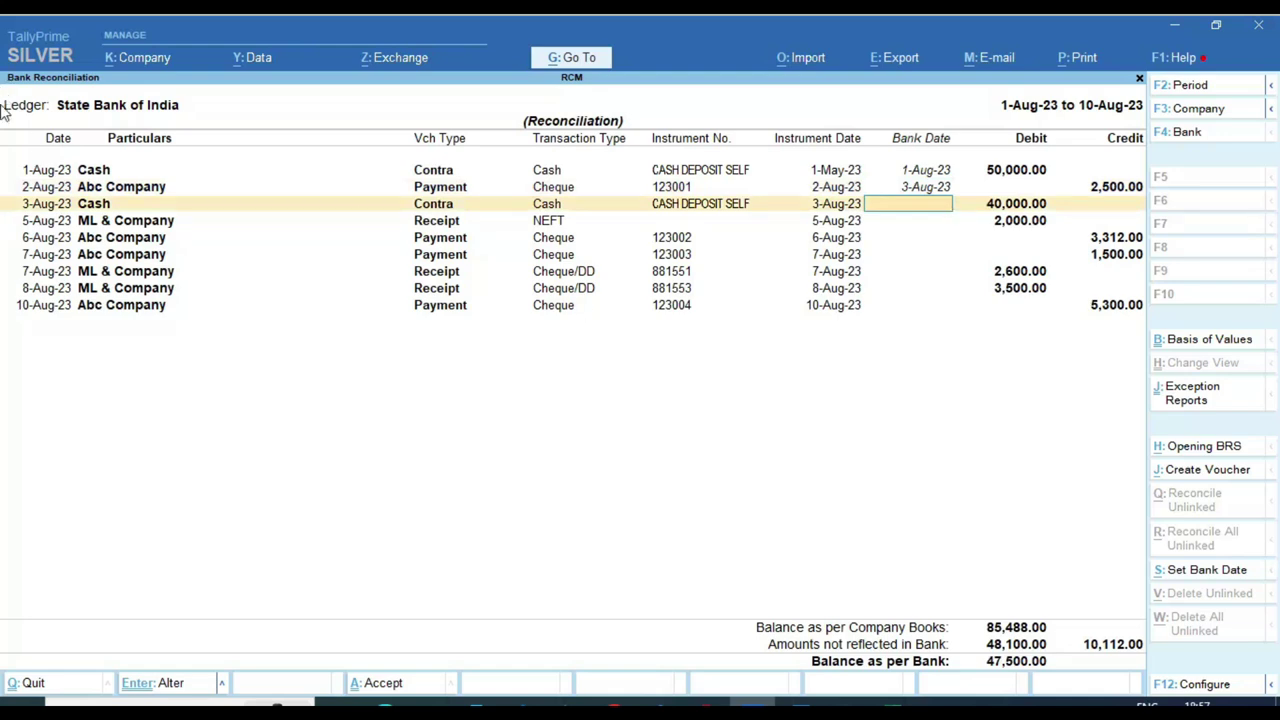
Match the 40,000.00 CASH entry in Excel row 10 and set its bank date to 3-Aug-23 in TallyPrime.
key("alt+Tab")
left_click_drag(120, 412, 660, 408)
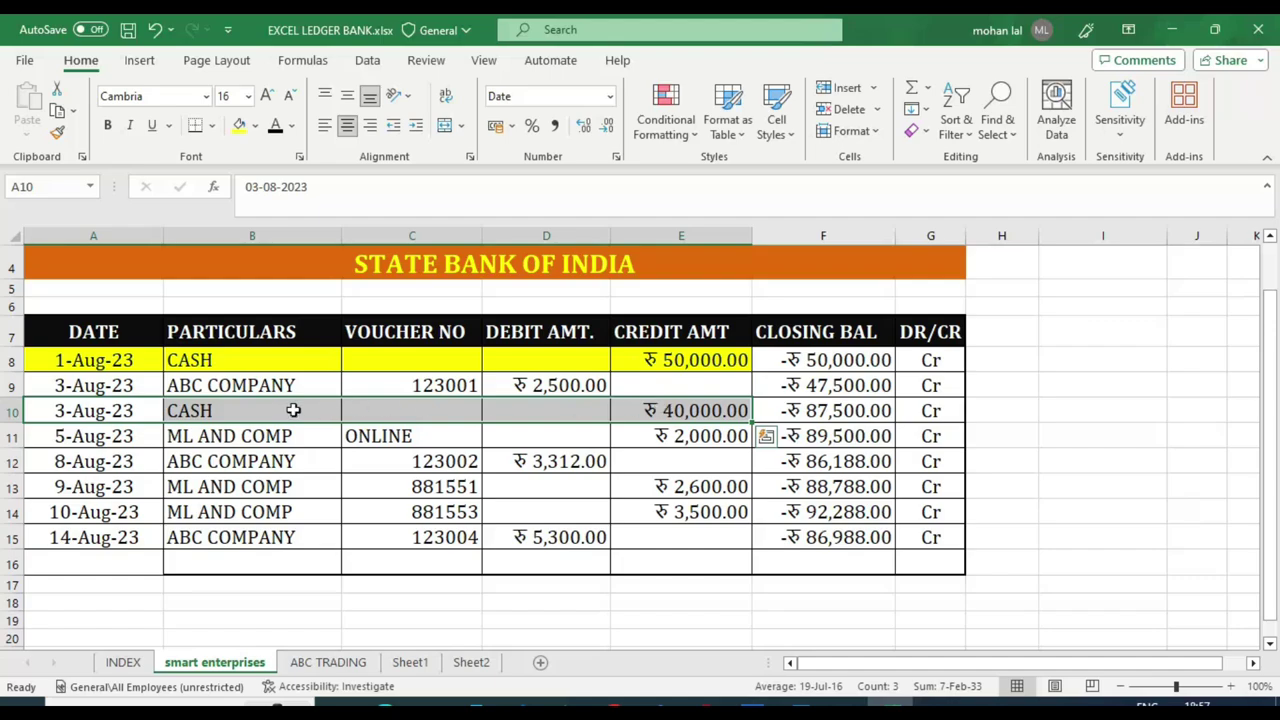
key("alt+Tab")
key("alt+Tab")
key("alt+Tab")
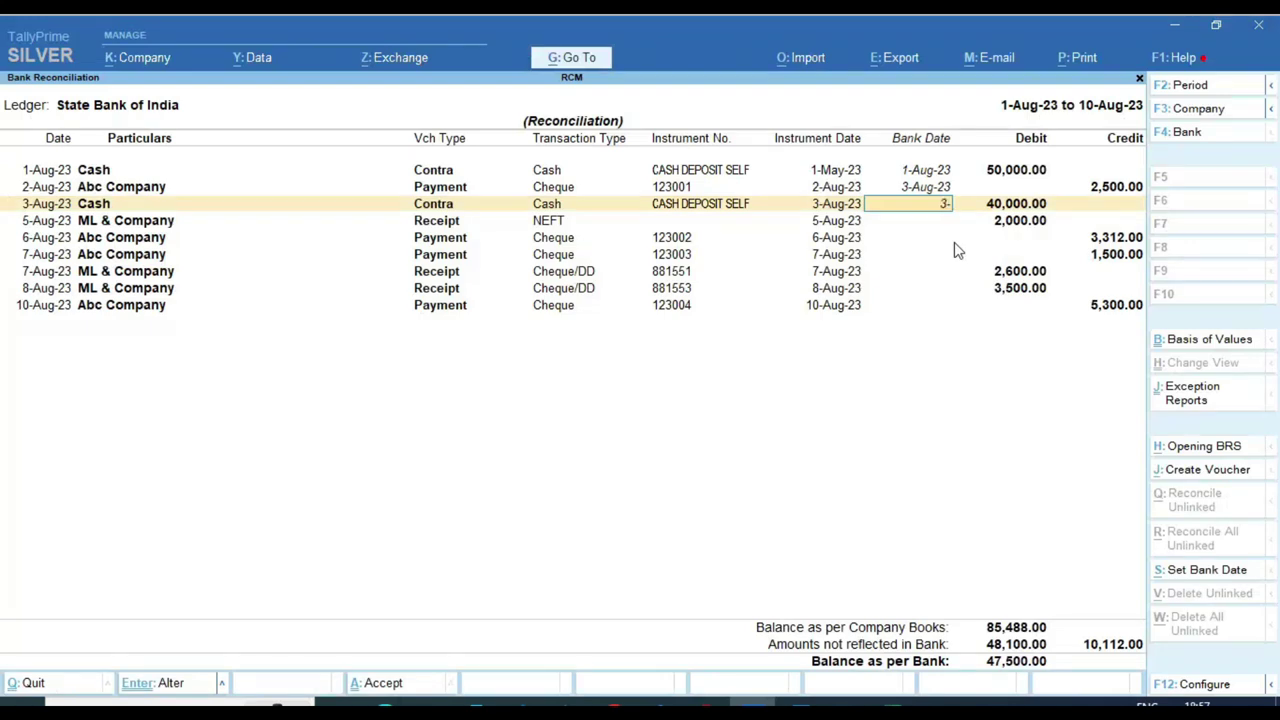
key("Return")
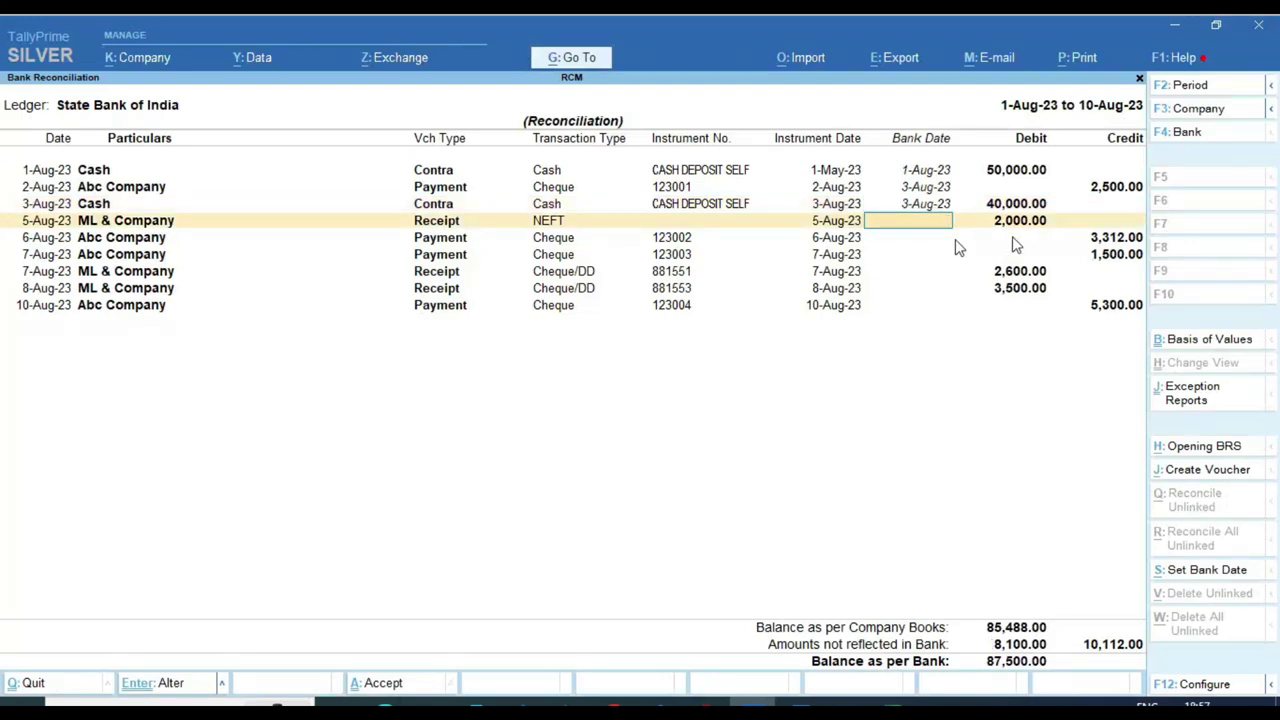
Switch to Excel and fill the two 3-Aug-23 entries, cells A9 to D9 and A10 to E10, with yellow.
key("alt+Tab")
left_click_drag(47, 383, 550, 388)
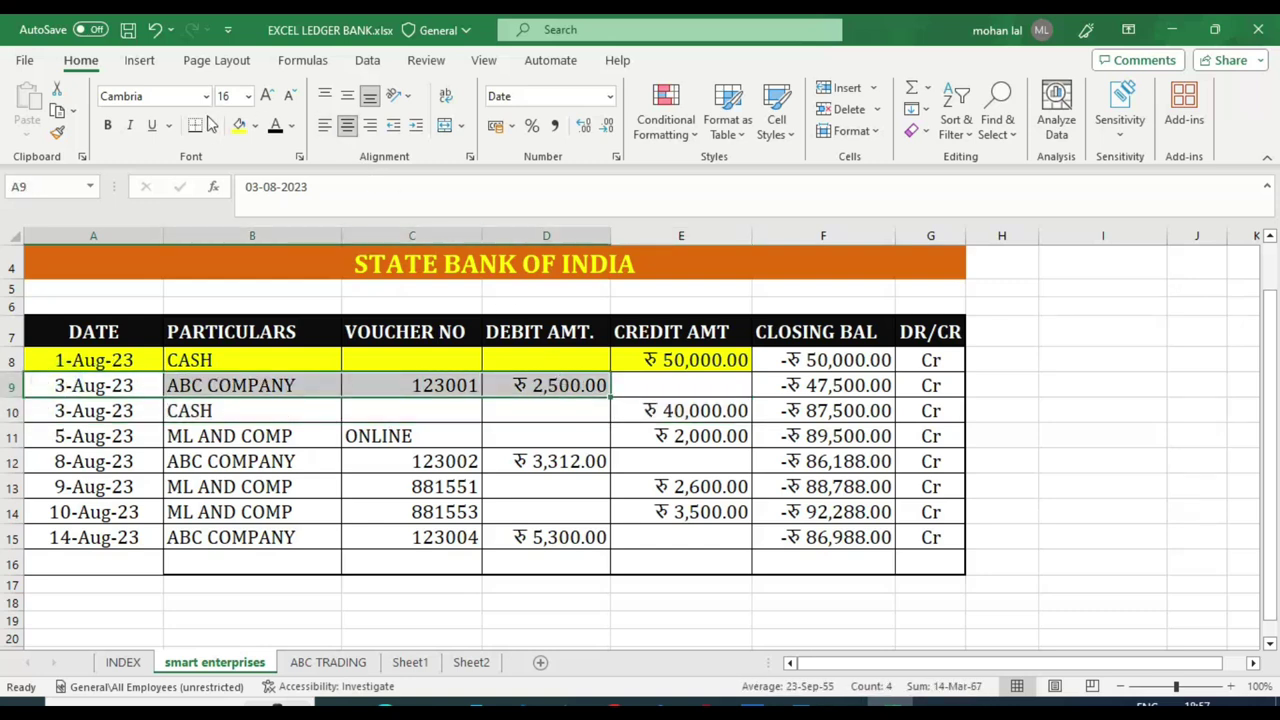
left_click(239, 124)
left_click_drag(85, 410, 646, 410)
left_click(239, 124)
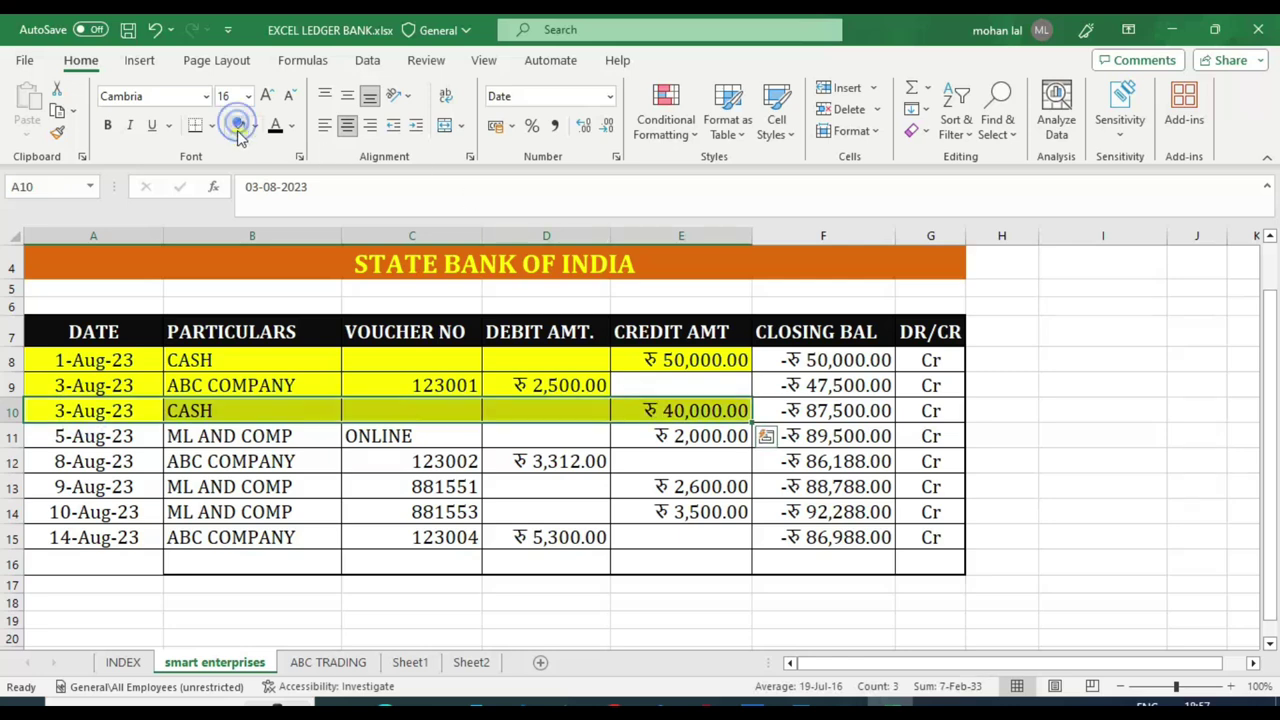
left_click(1085, 382)
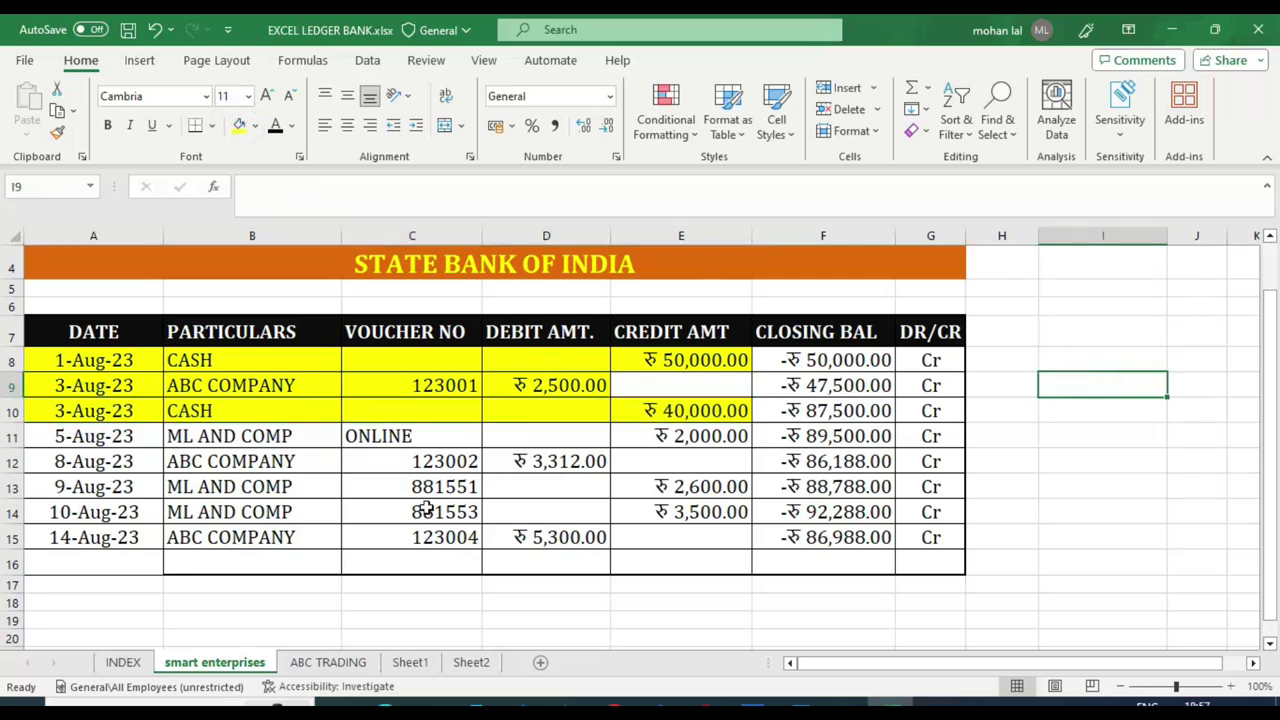
Set the 2,000.00 ML & Company receipt's bank date to 5-Aug-23 in TallyPrime and fill cells A11 to E11 with yellow in Excel.
key("alt+Tab")
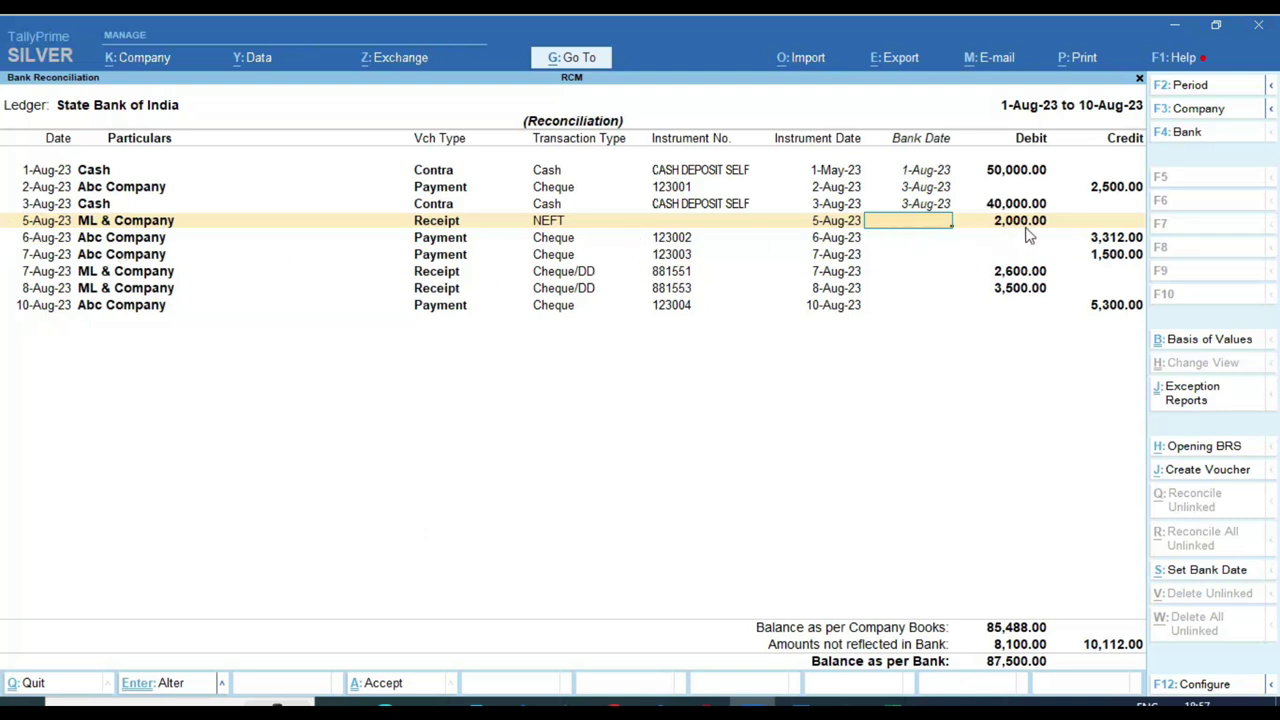
key("alt+Tab")
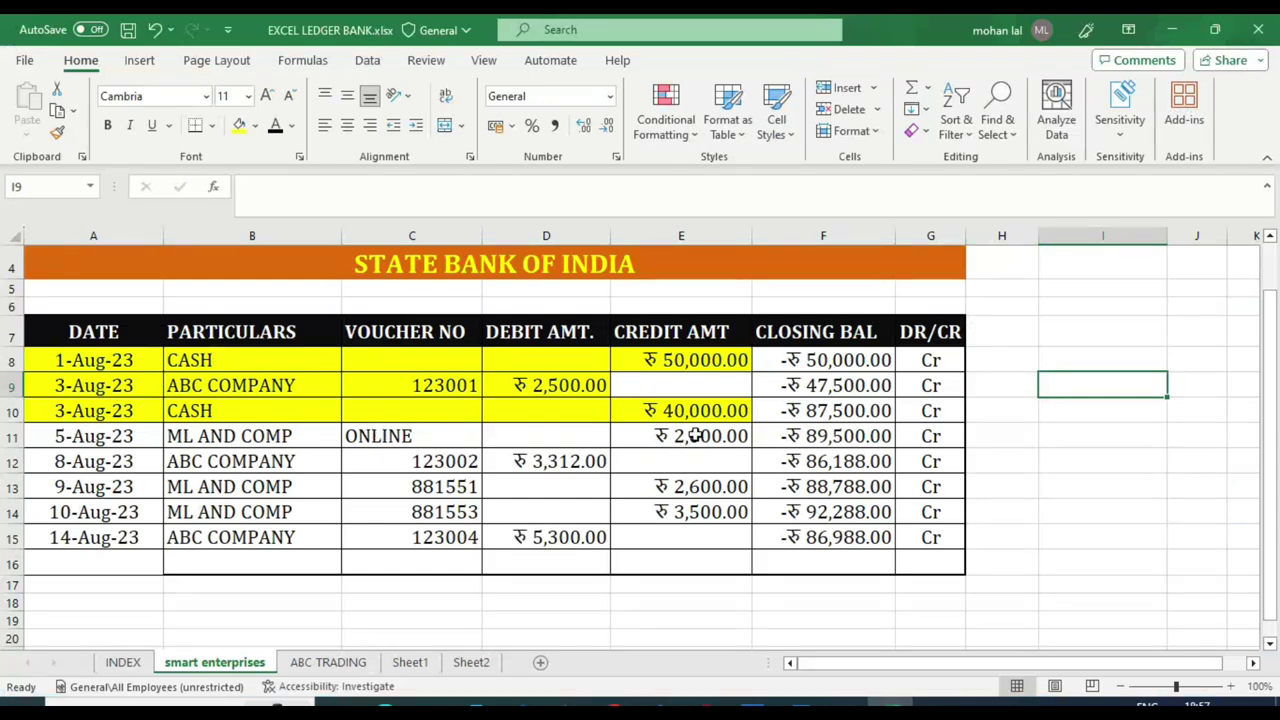
left_click_drag(72, 436, 665, 437)
key("alt+Tab")
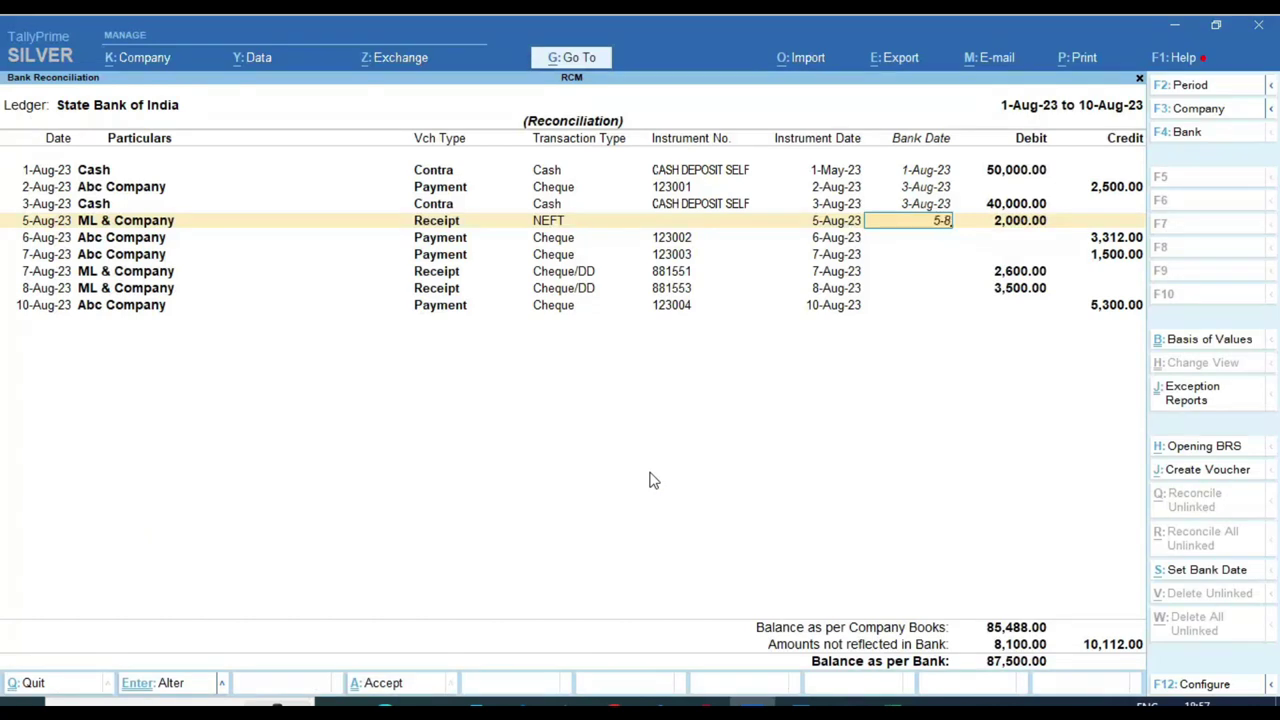
key("Return")
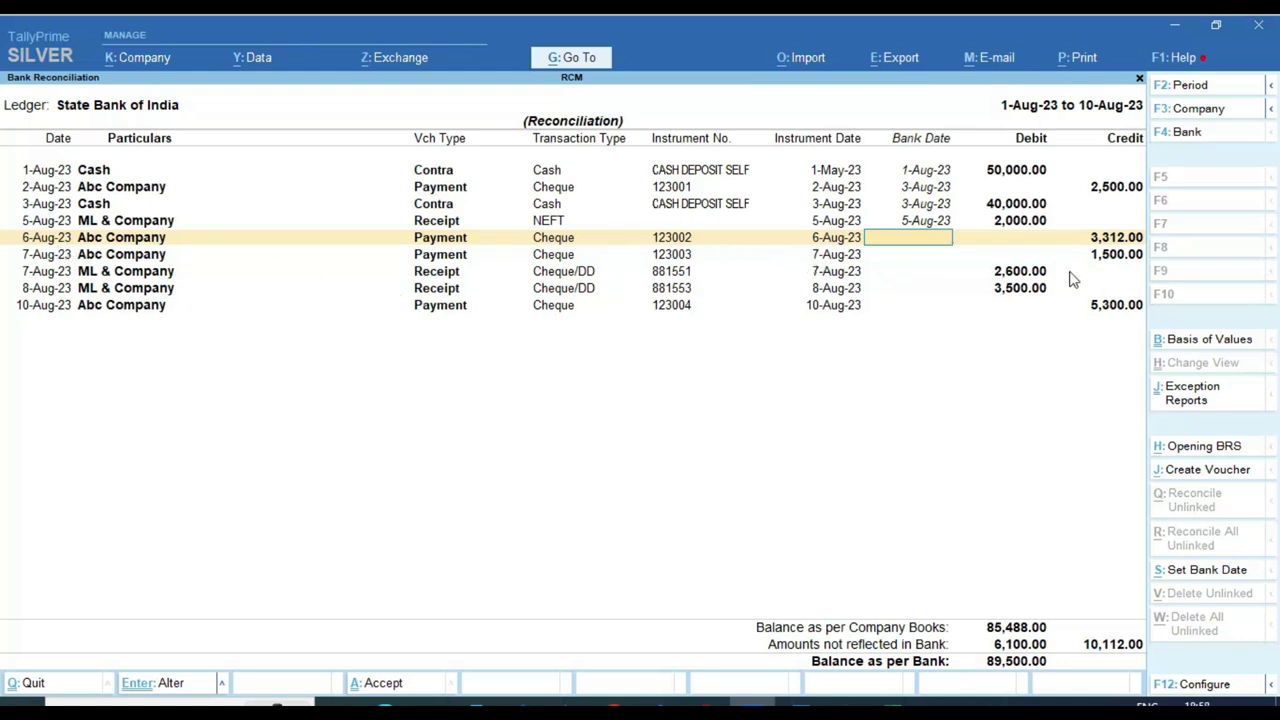
key("alt+Tab")
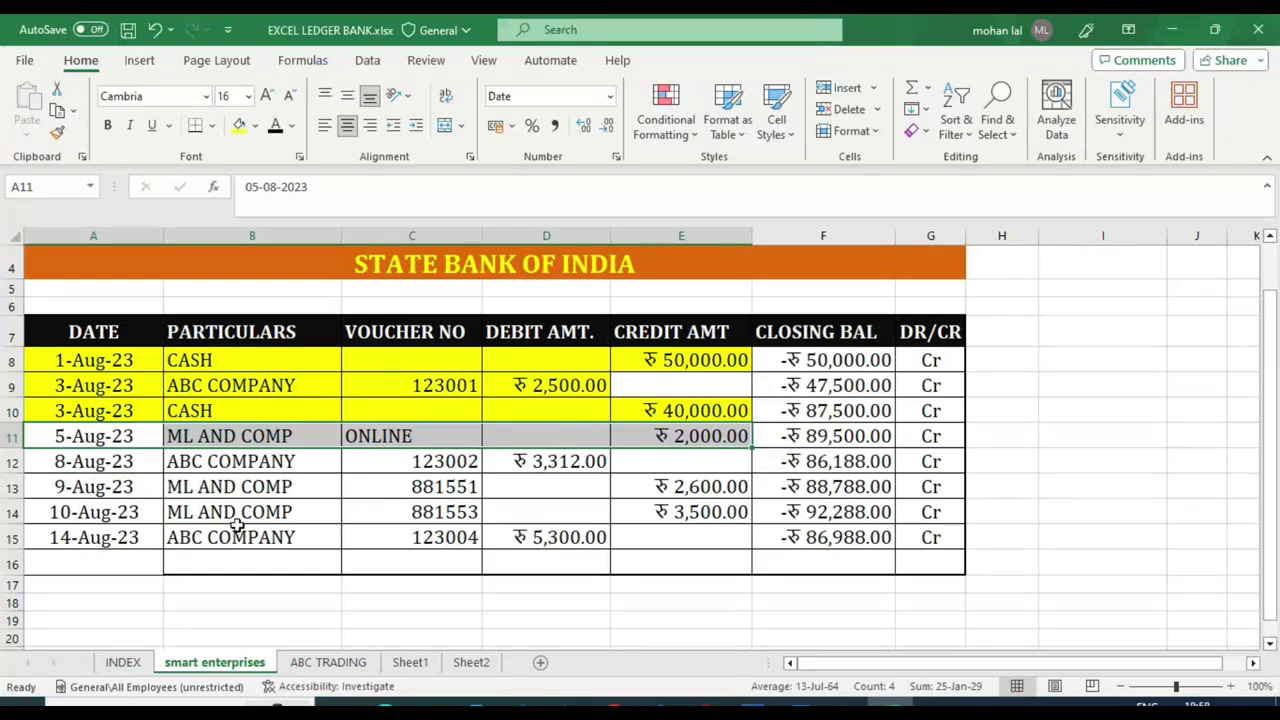
left_click(239, 125)
Set the 3,312.00 Abc Company payment's bank date to 8-Aug-23 in TallyPrime and fill cells A12 to D12 with yellow in Excel.
left_click_drag(108, 462, 510, 461)
key("alt+Tab")
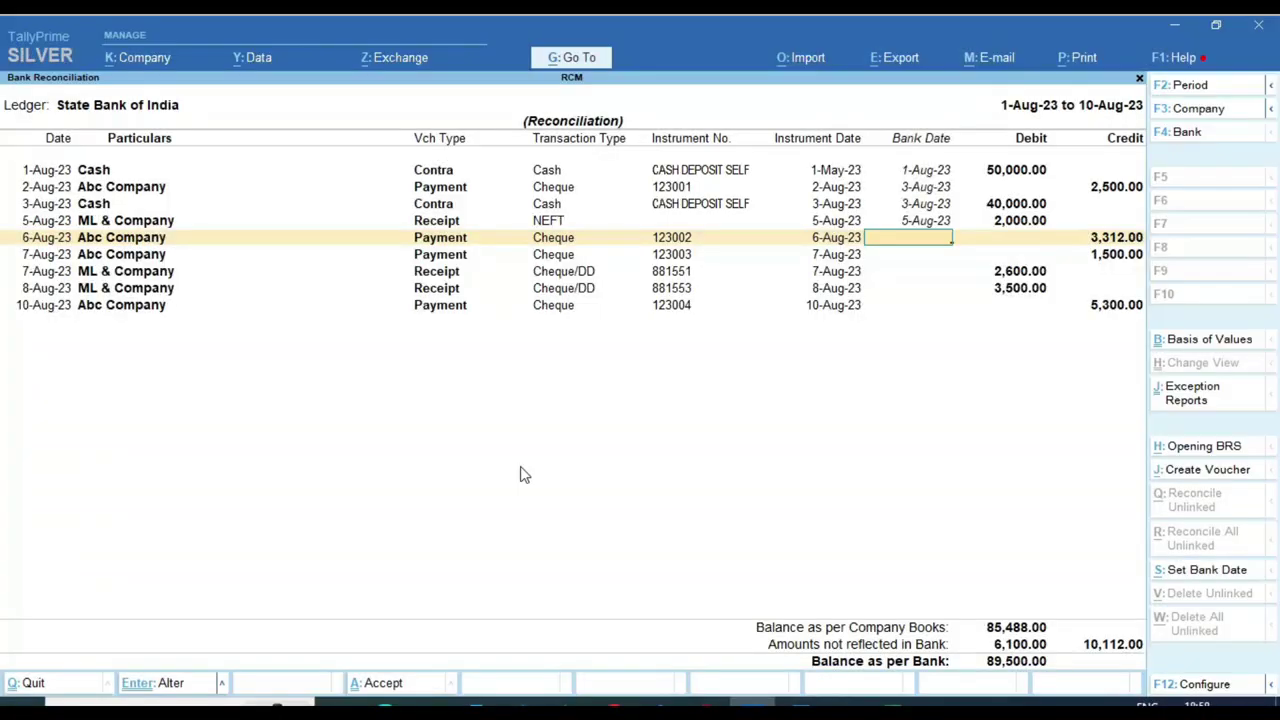
type("8-8")
key("Return")
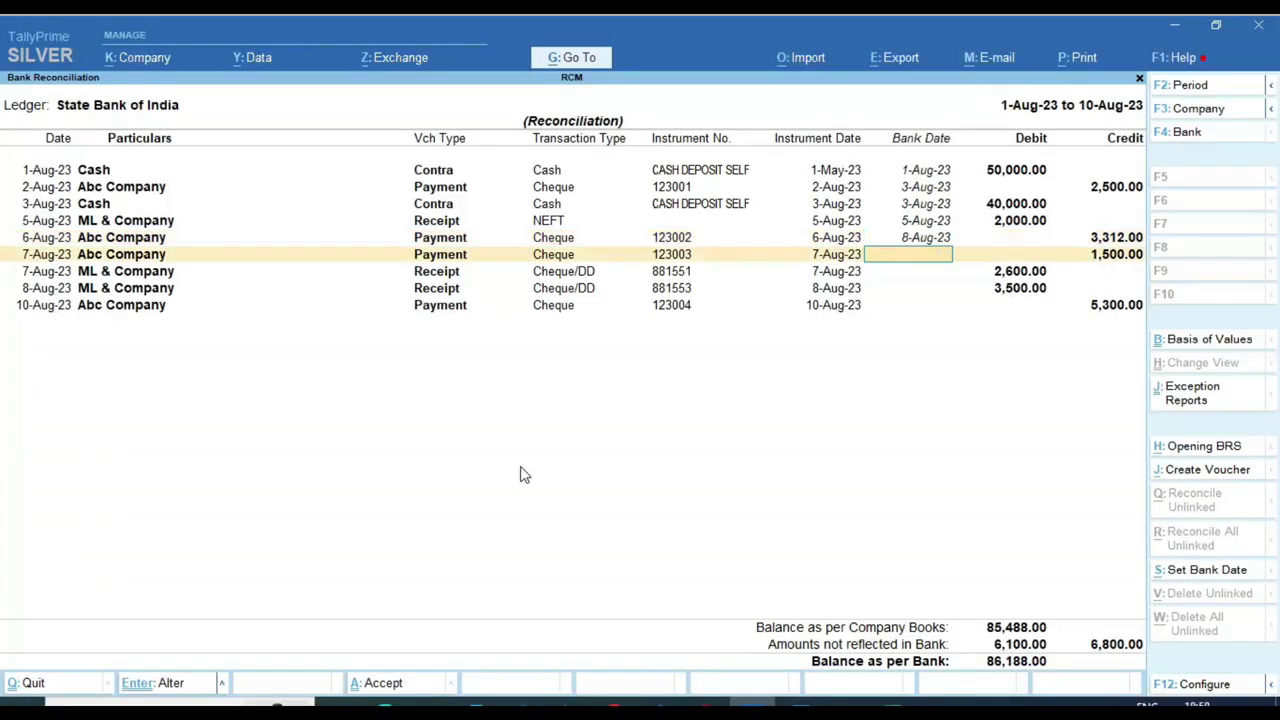
key("alt+Tab")
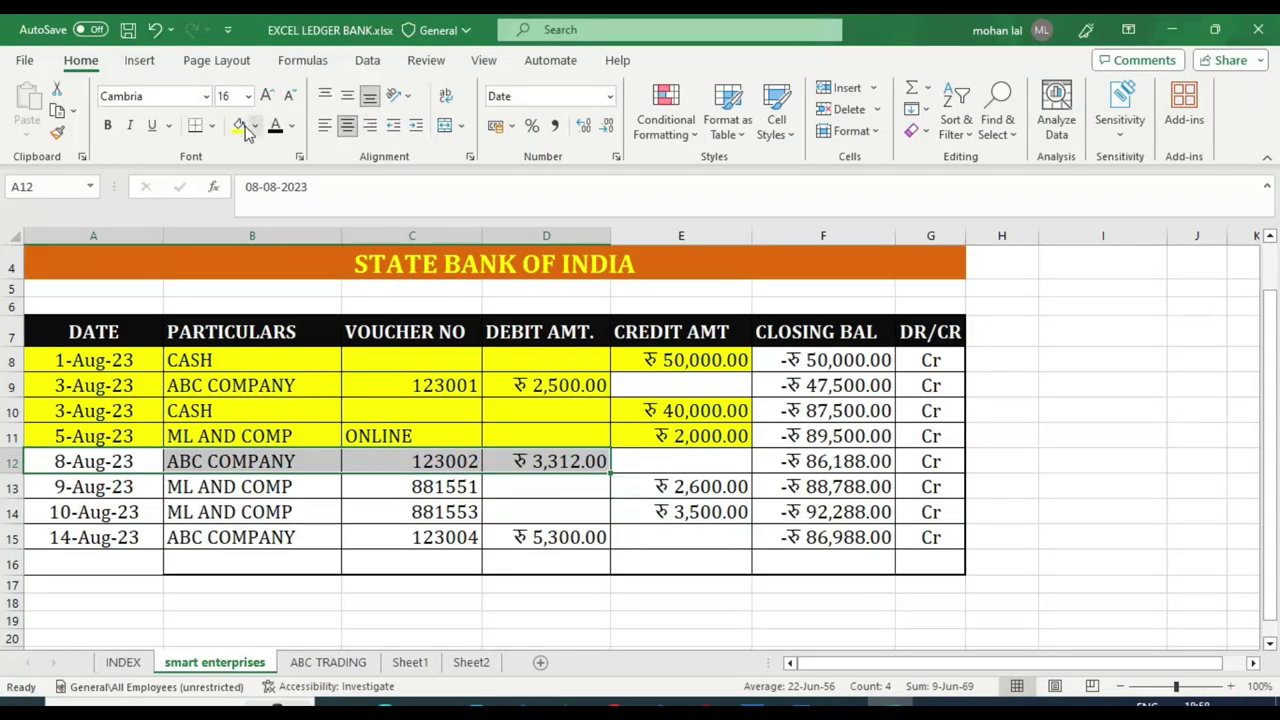
left_click(240, 135)
Set the 2,600.00 ML & Company receipt's bank date to 9-Aug-23 in TallyPrime and fill cells A13 to E13 with yellow in Excel.
key("alt+Tab")
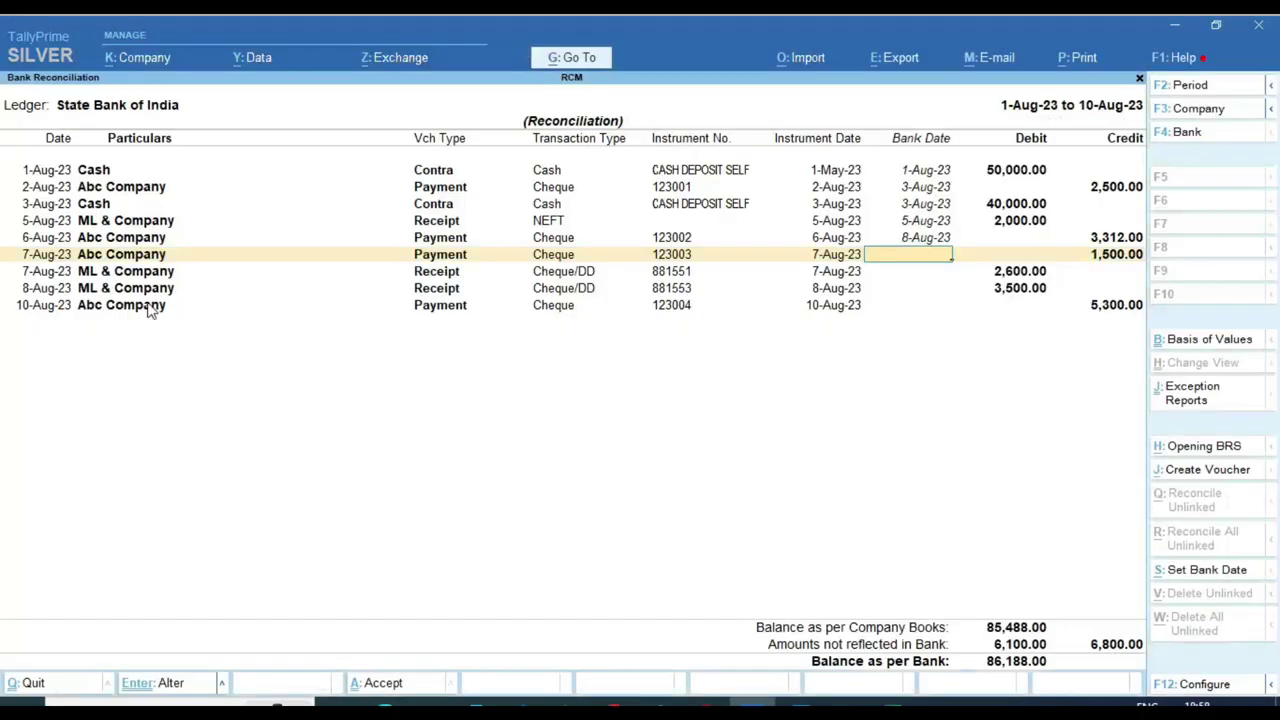
left_click(120, 271)
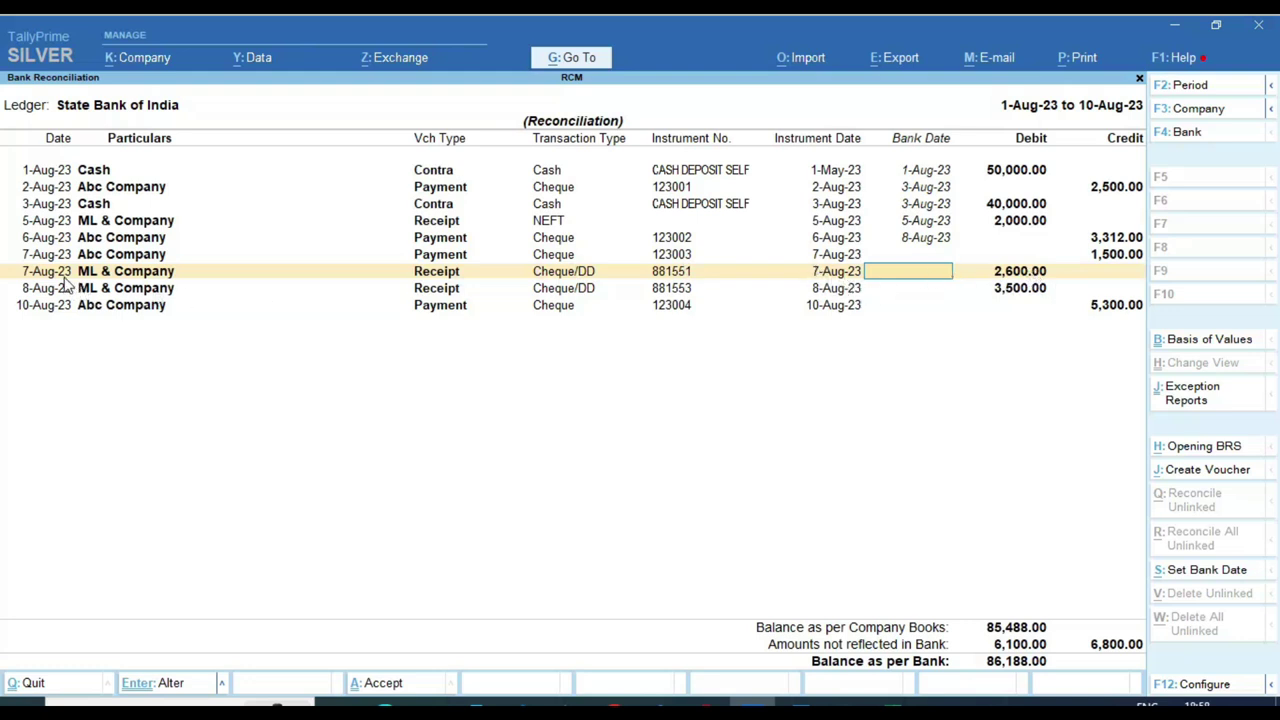
key("alt+Tab")
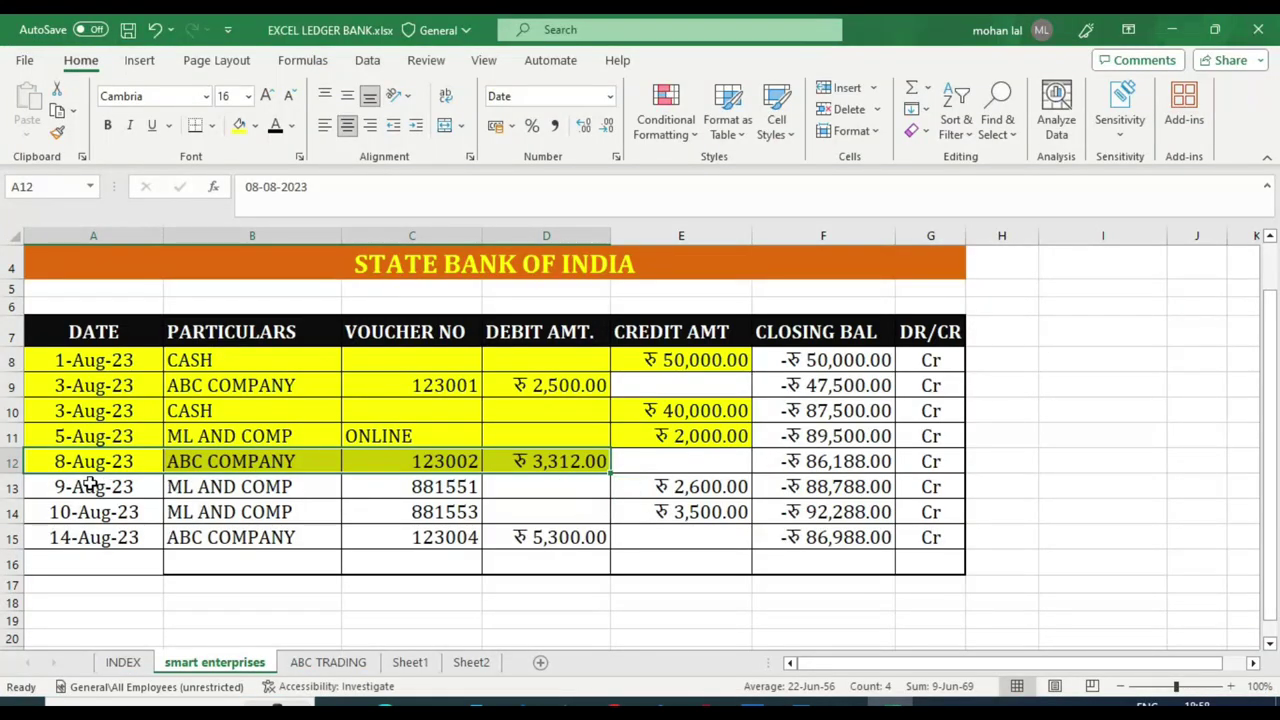
left_click_drag(88, 486, 666, 484)
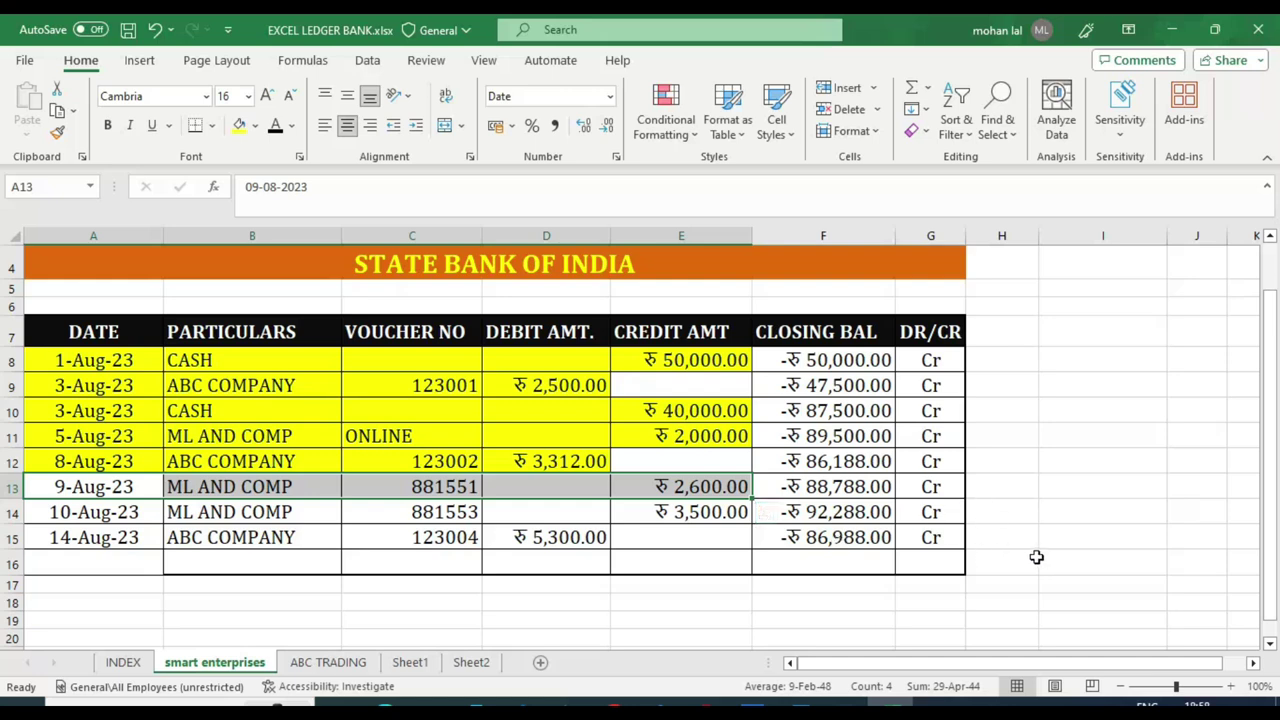
key("alt+Tab")
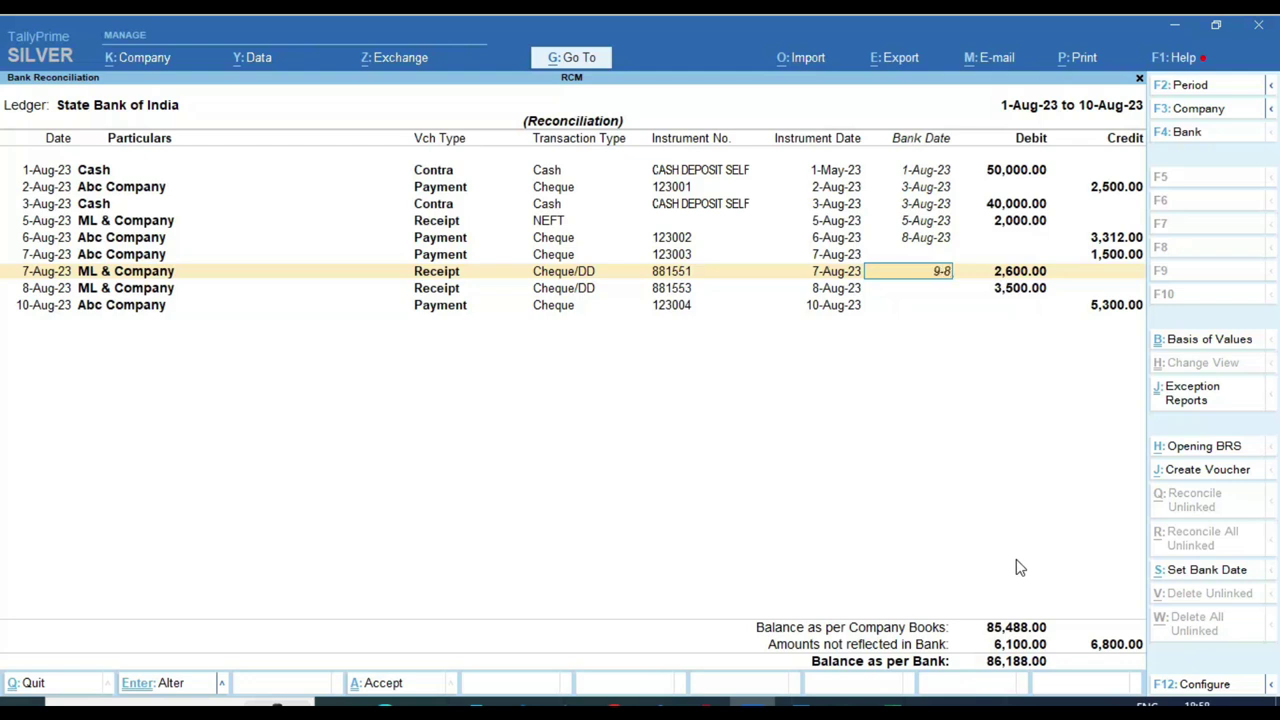
type("9-8")
key("Return")
key("Up")
key("alt+Tab")
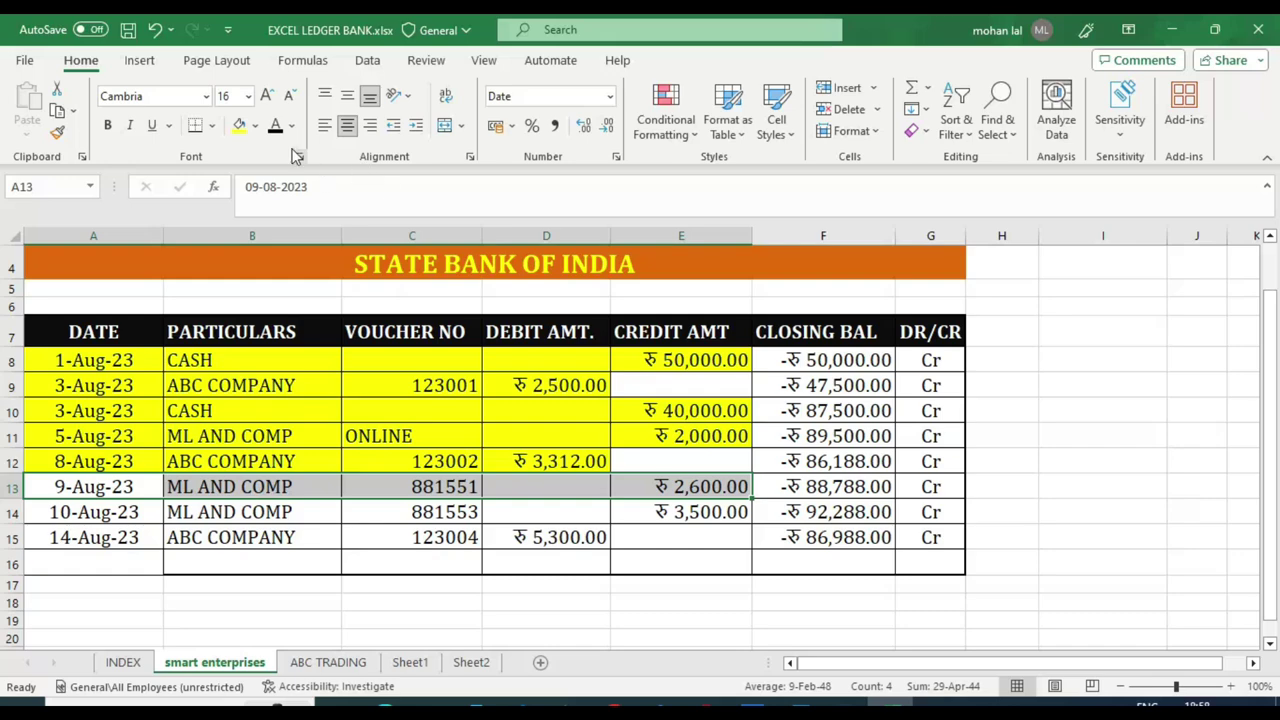
left_click(239, 125)
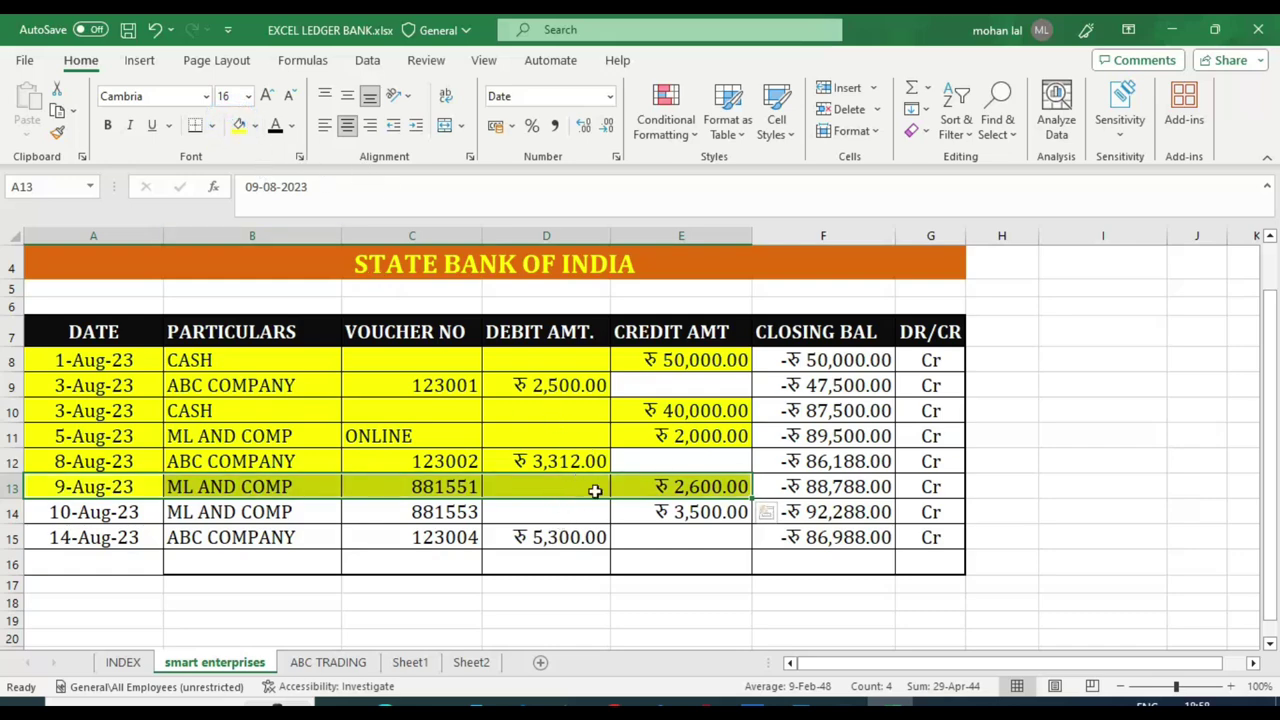
Switch to TallyPrime and set the 3,500.00 ML & Company receipt's bank date to 10-Aug-23, as in the Excel statement.
key("alt+Tab")
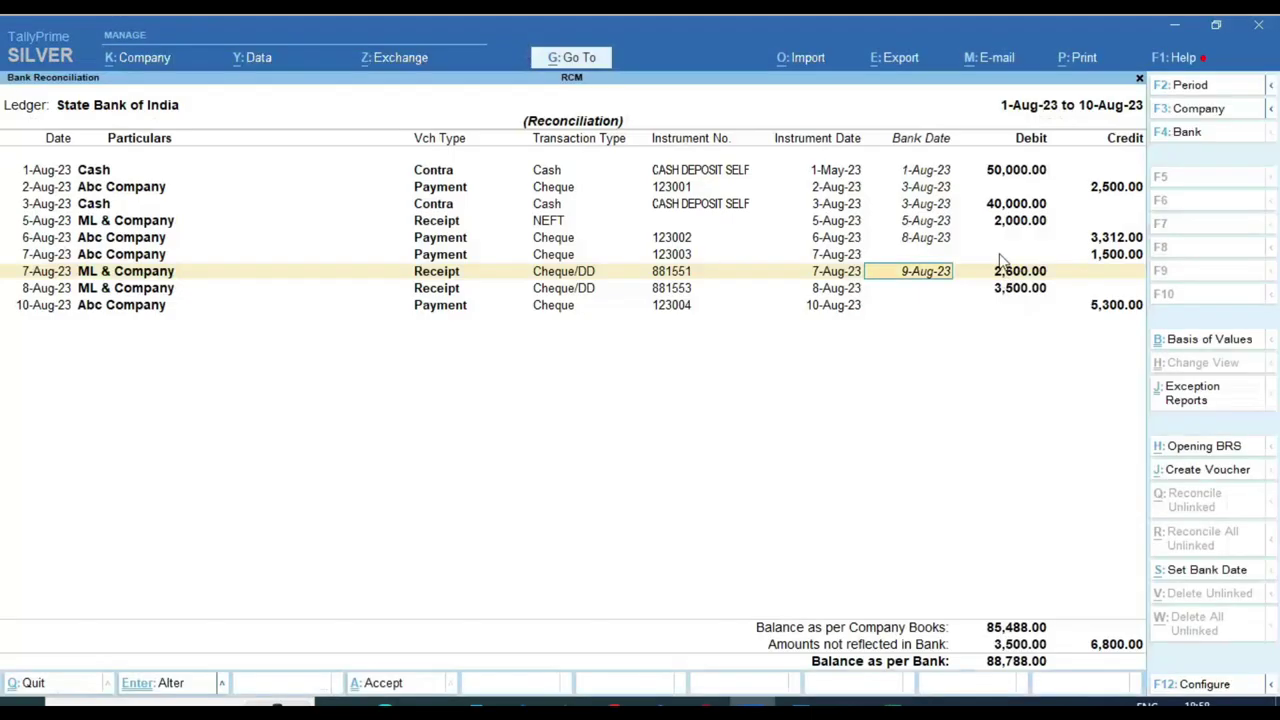
left_click(910, 304)
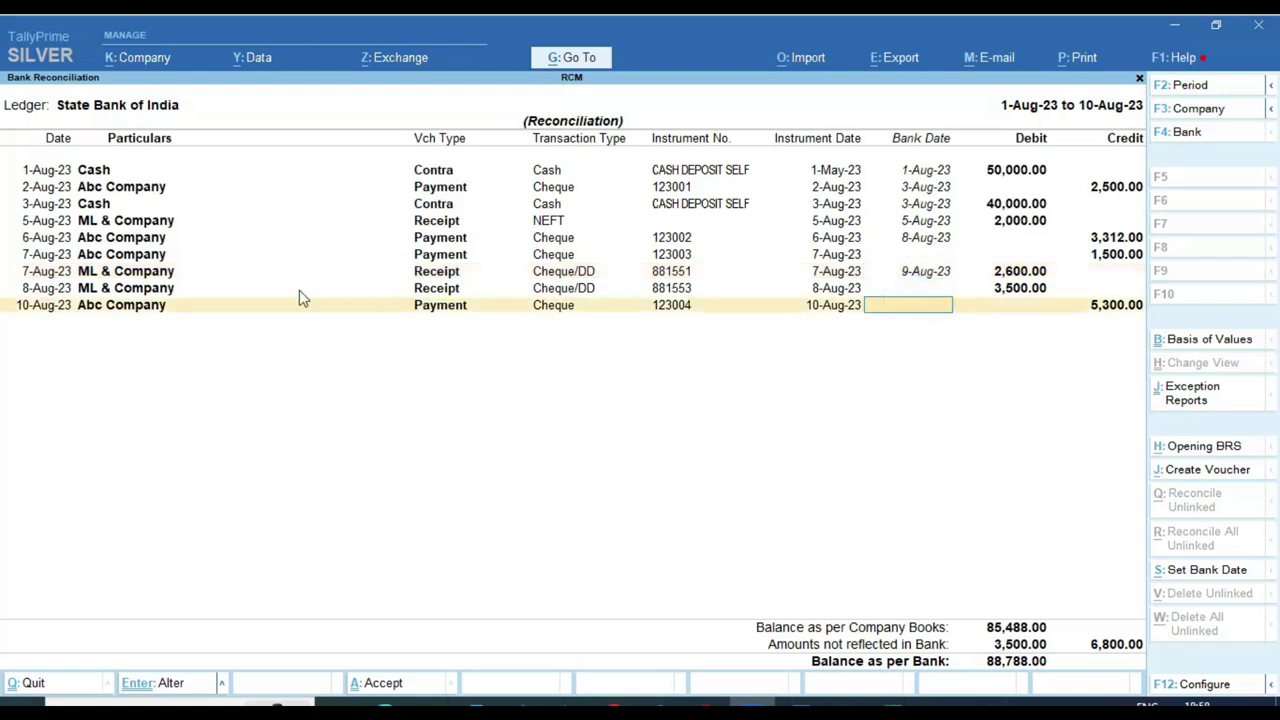
left_click(45, 291)
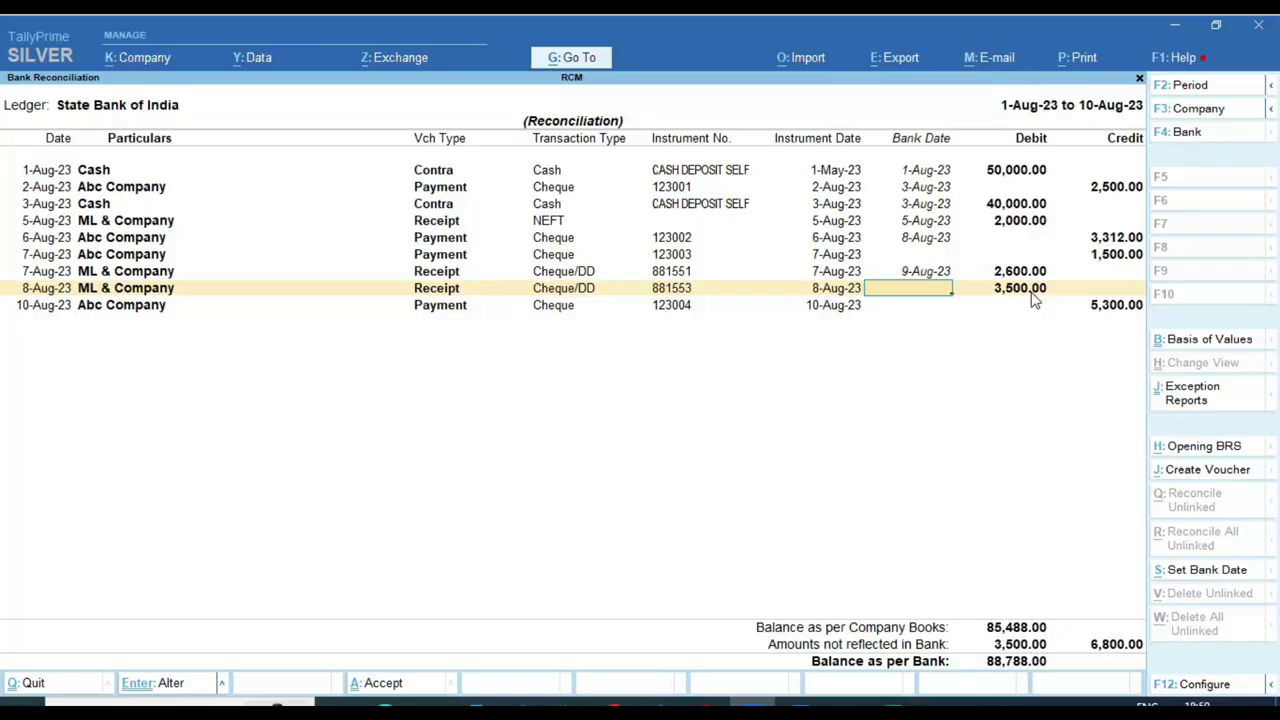
key("alt+Tab")
left_click(690, 514)
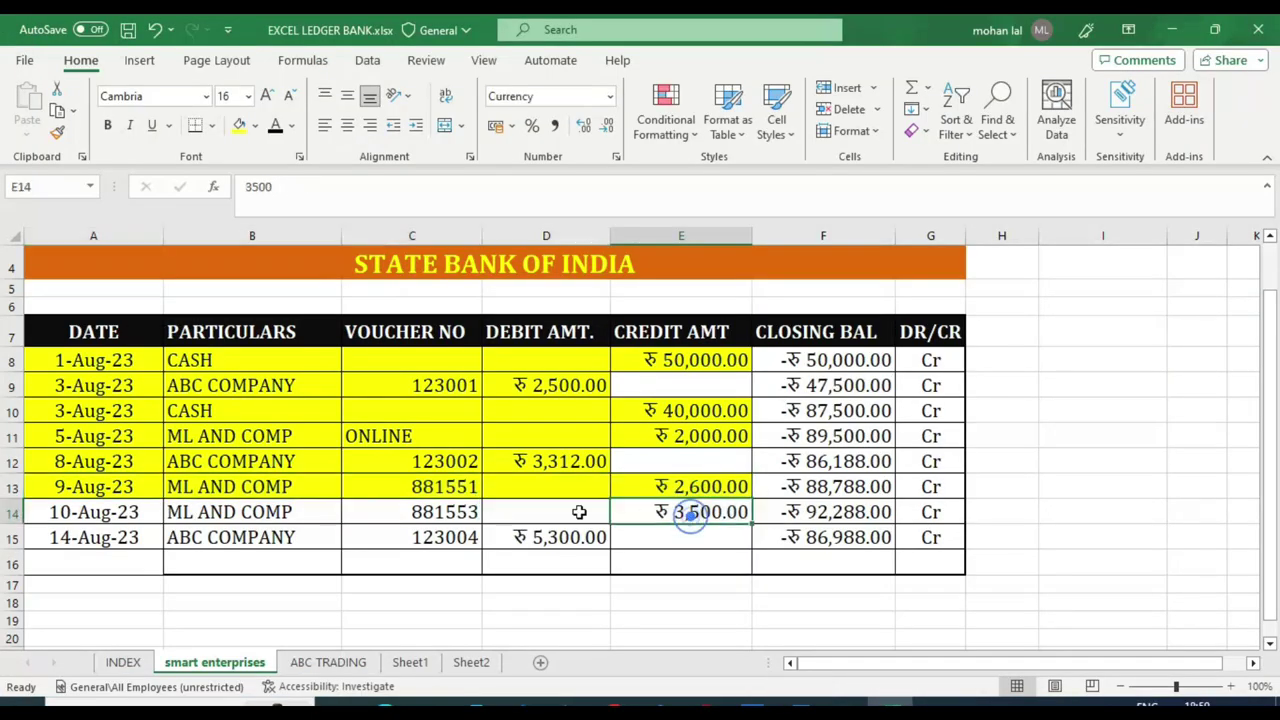
left_click_drag(94, 517, 663, 511)
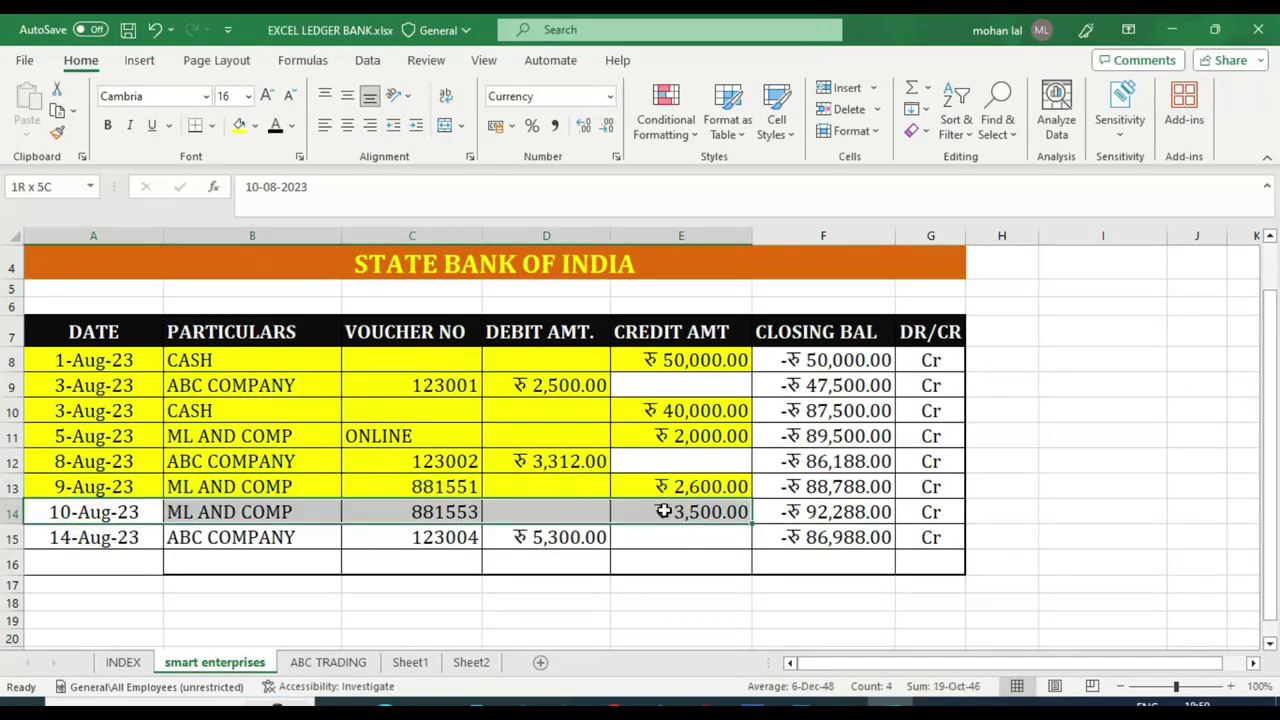
key("alt+Tab")
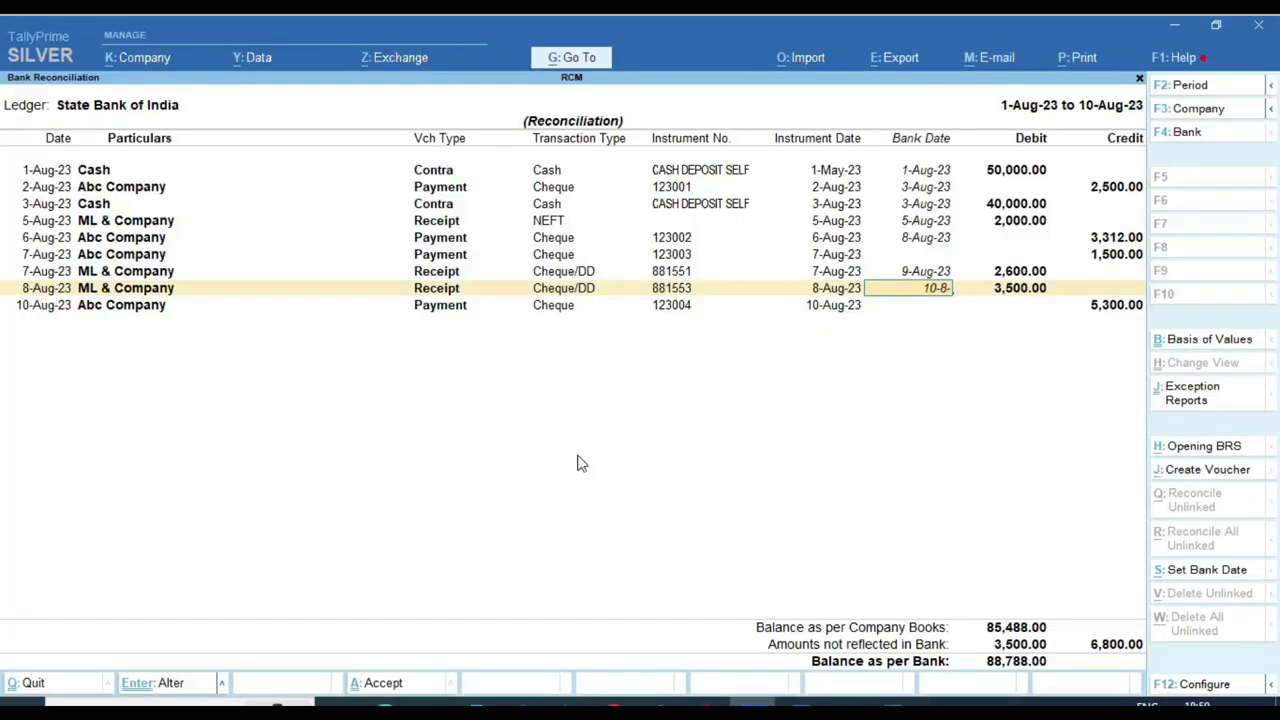
type("10-8-")
key("Return")
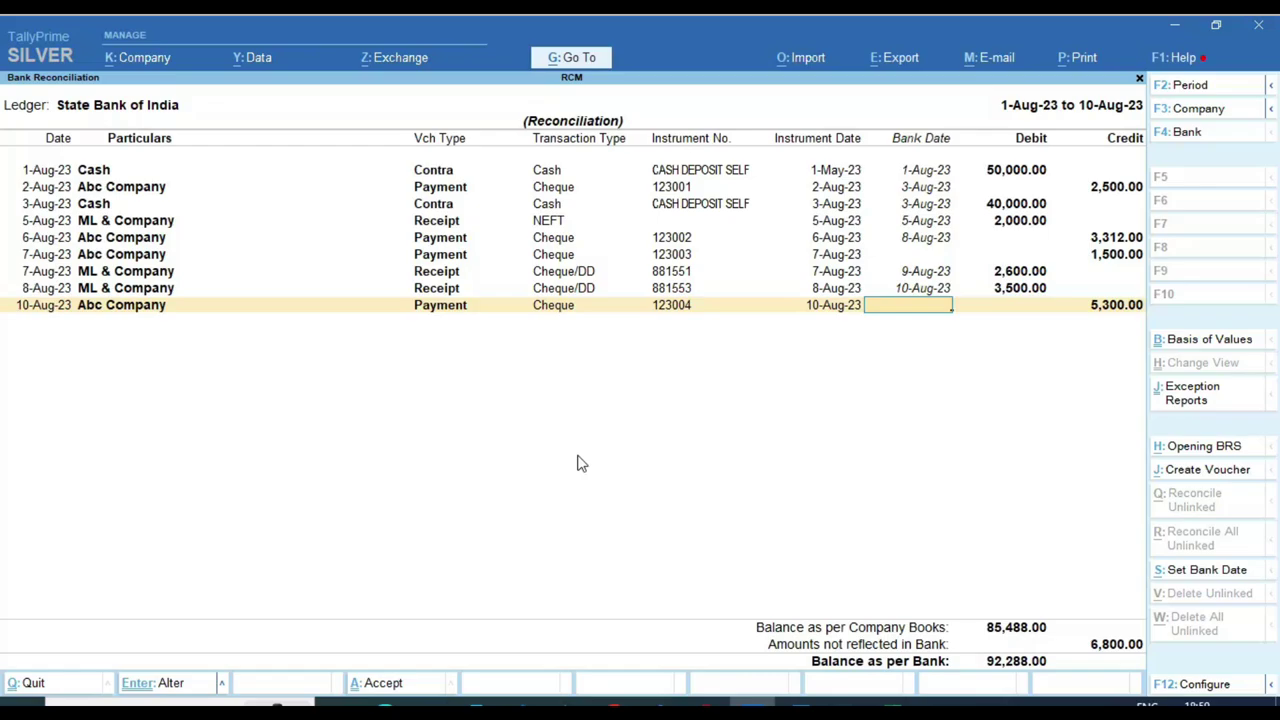
Check the 5,300.00 Abc Company payment against the Excel statement and fill cells A14 to E14 with yellow in Excel.
key("alt+Tab")
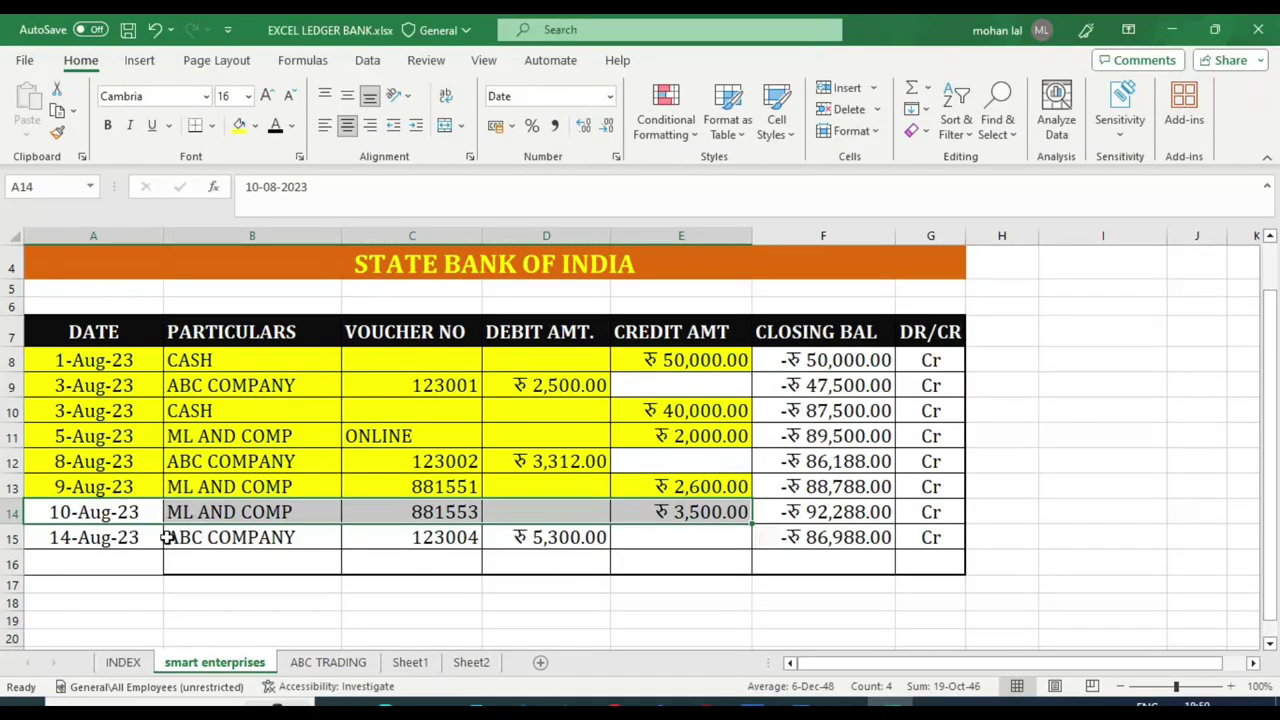
key("alt+Tab")
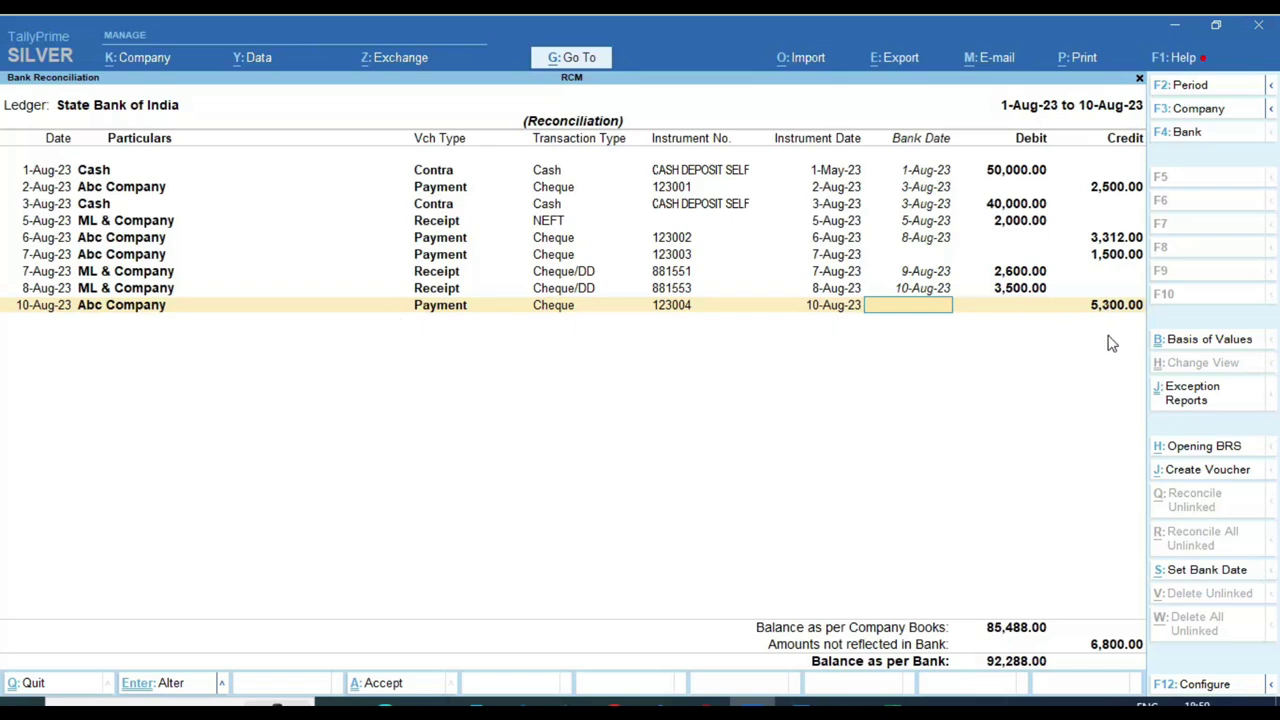
key("alt+Tab")
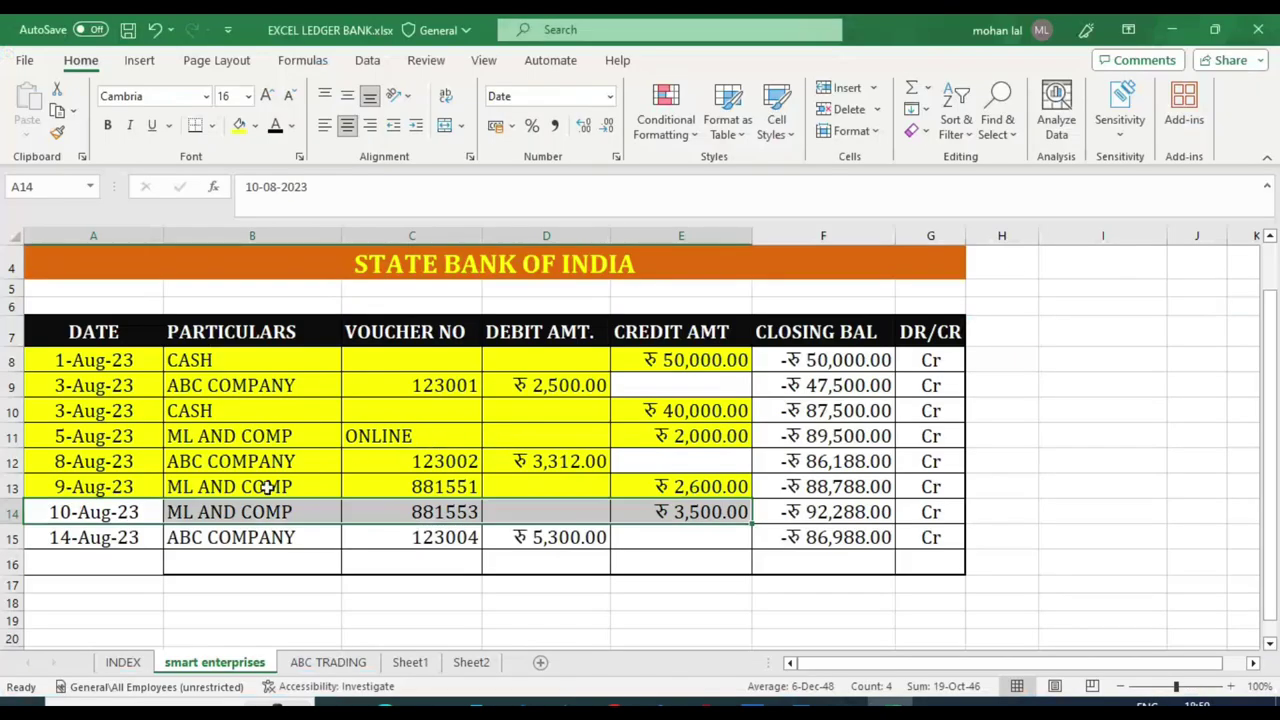
key("alt+Tab")
key("alt+Tab")
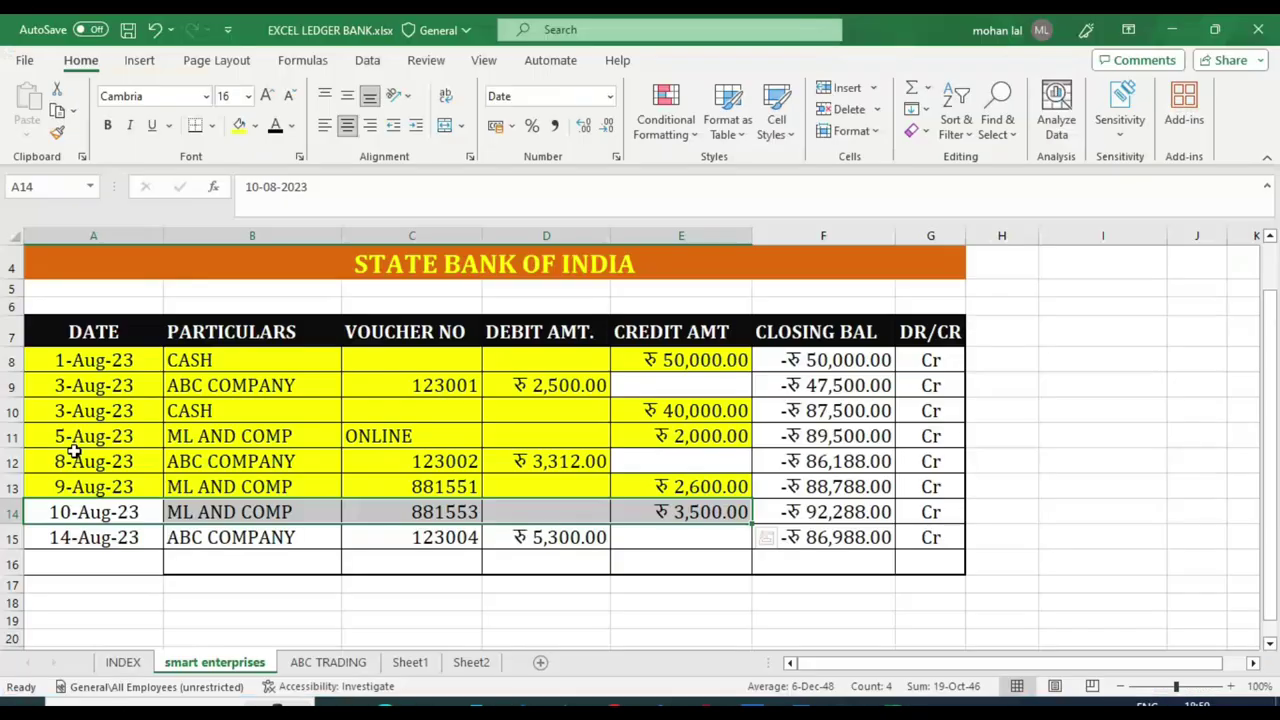
left_click(239, 125)
Set the 5,300.00 Abc Company payment's bank date to 14-Aug-23 in TallyPrime and fill cells A15 to D15 with yellow in Excel.
key("alt+Tab")
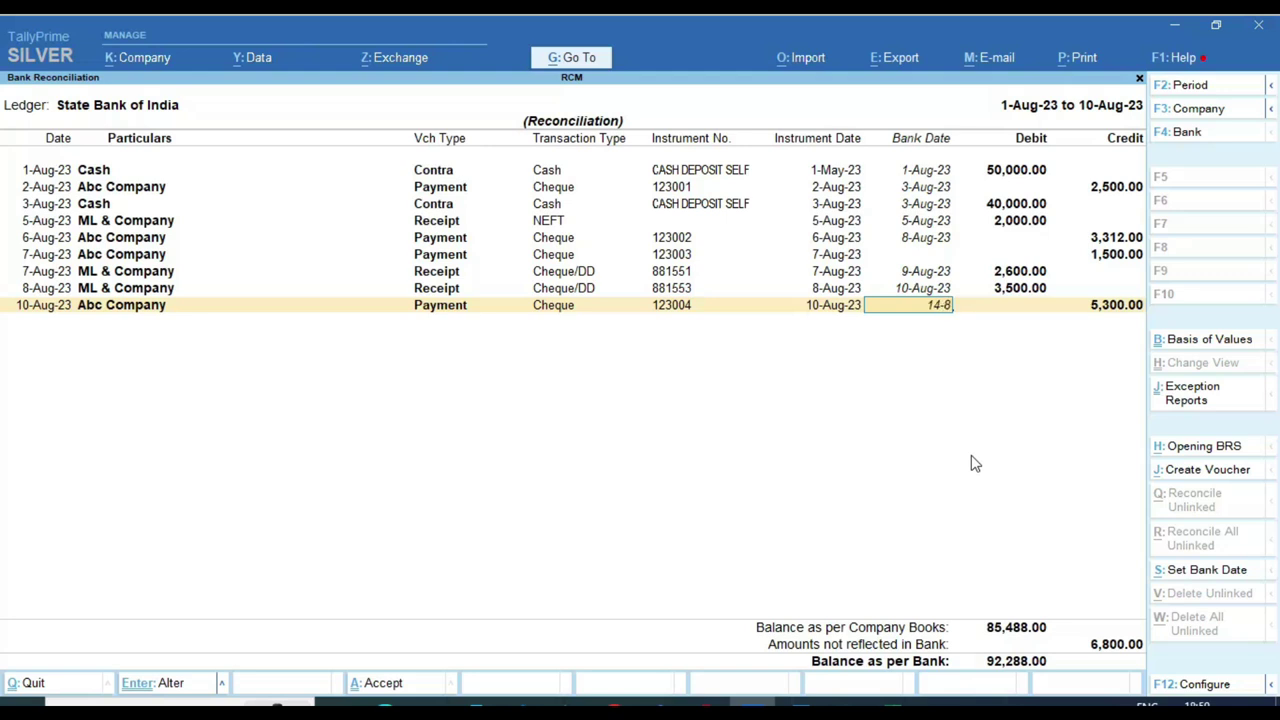
key("Return")
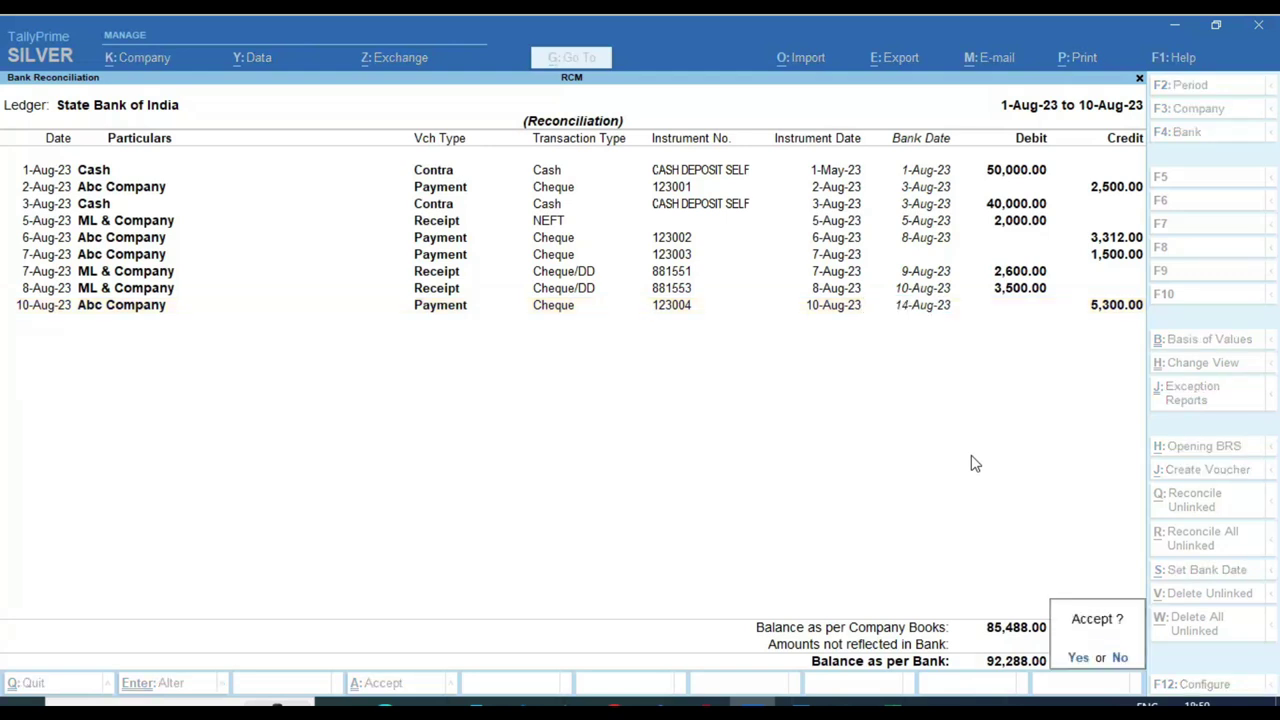
key("alt+Tab")
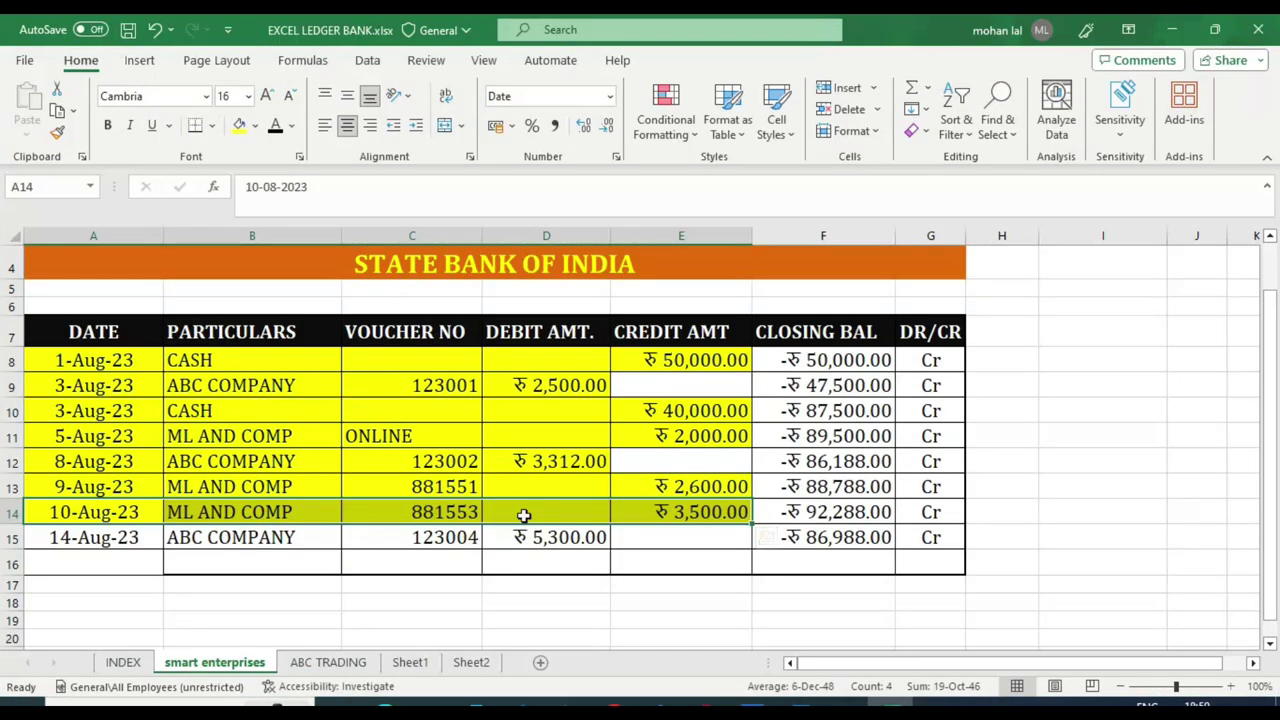
left_click(118, 537)
left_click_drag(118, 537, 526, 537)
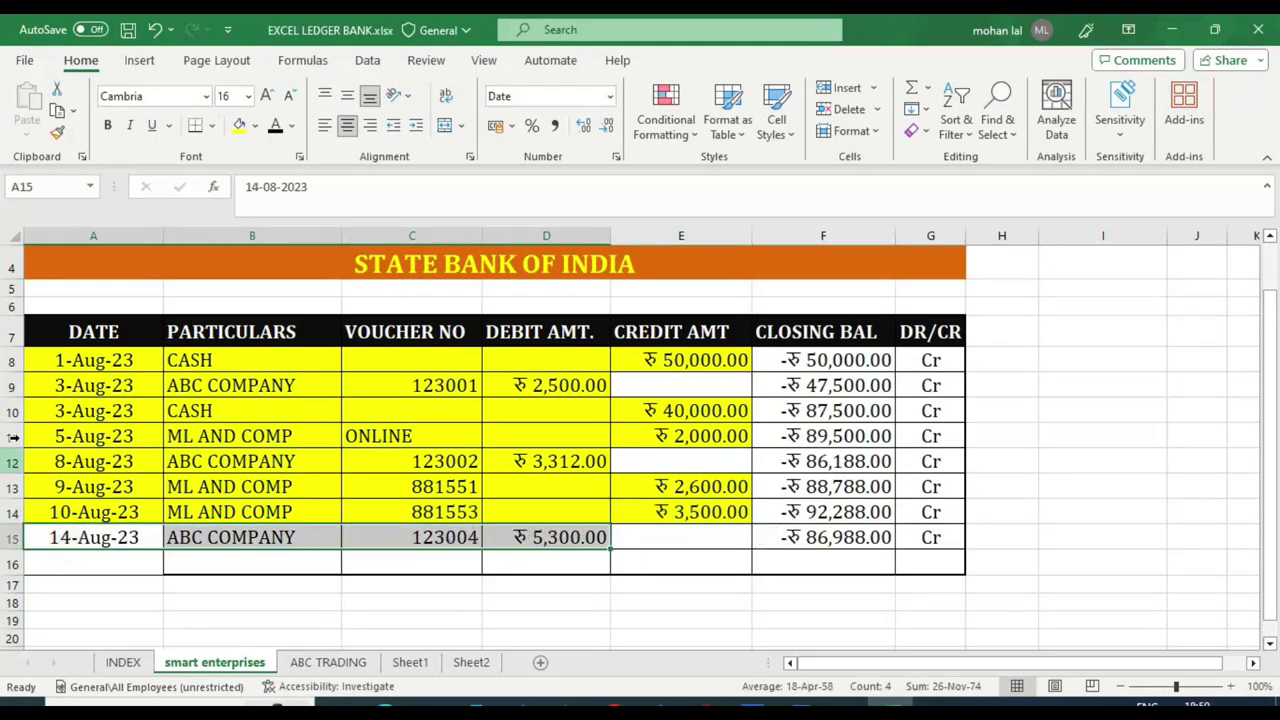
left_click(239, 130)
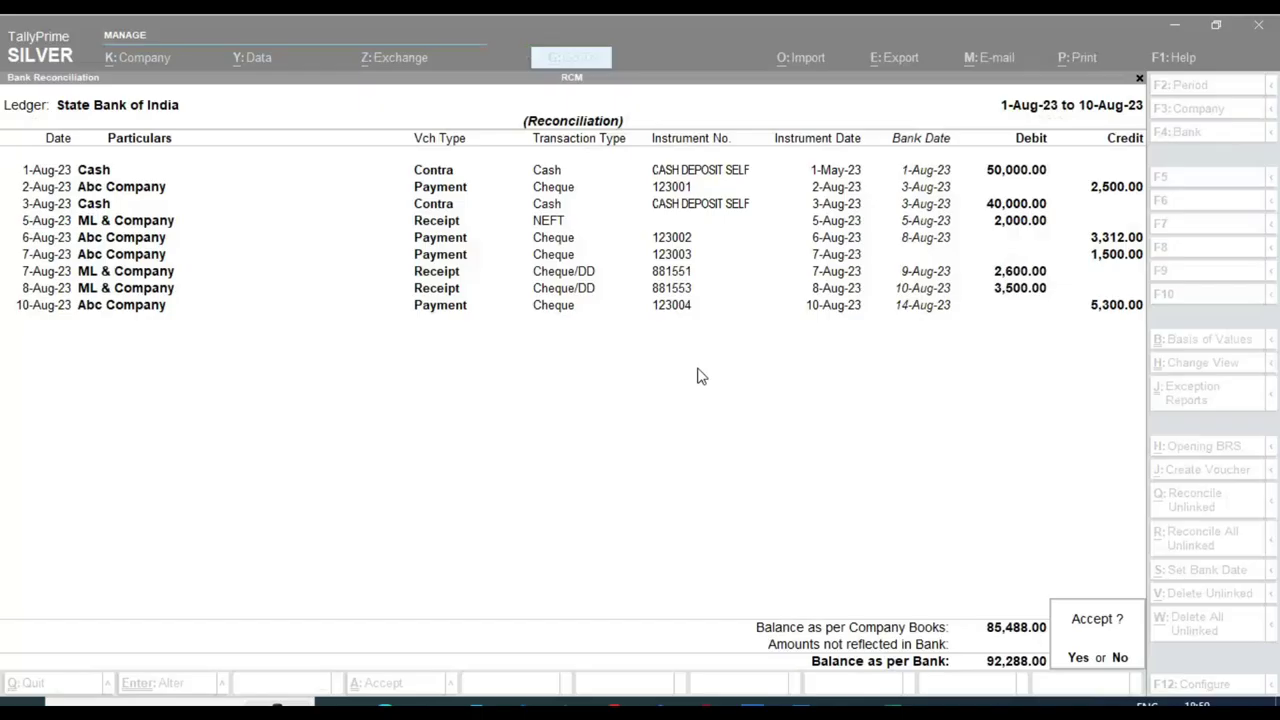
Compare the reconciliation entries with the Excel statement and accept the State Bank of India reconciliation in TallyPrime.
key("alt+Tab")
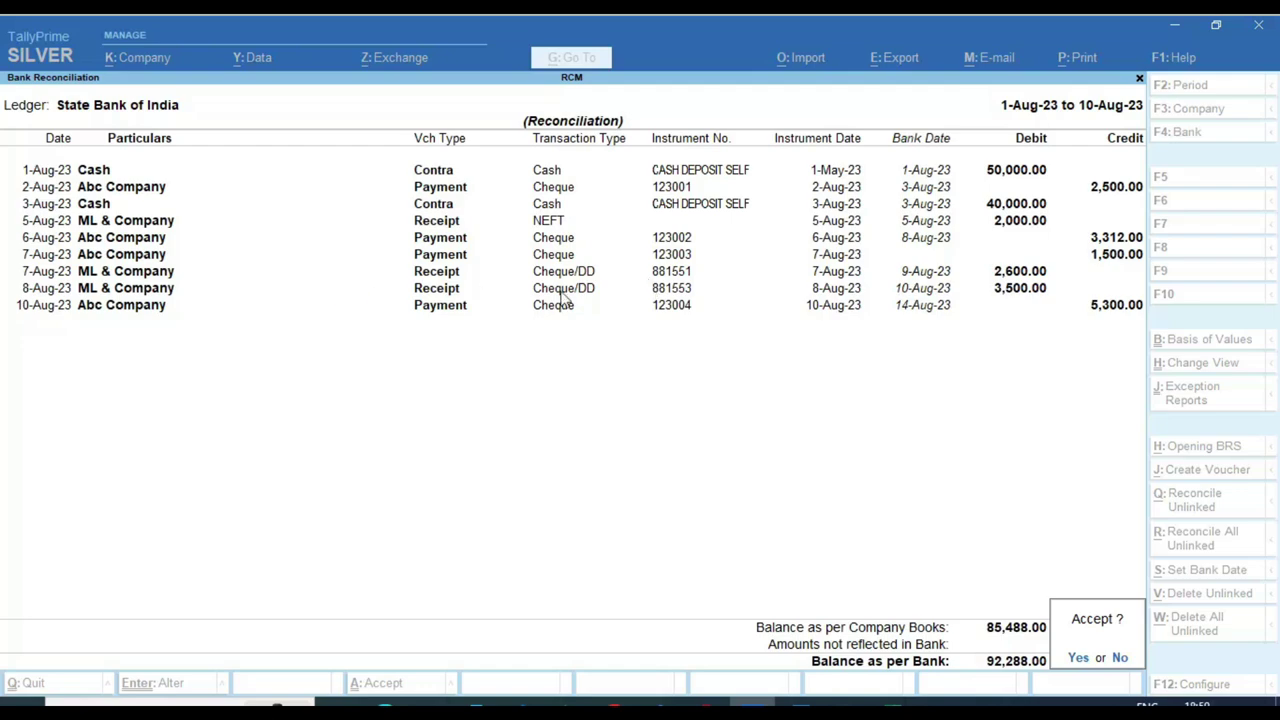
key("alt+Tab")
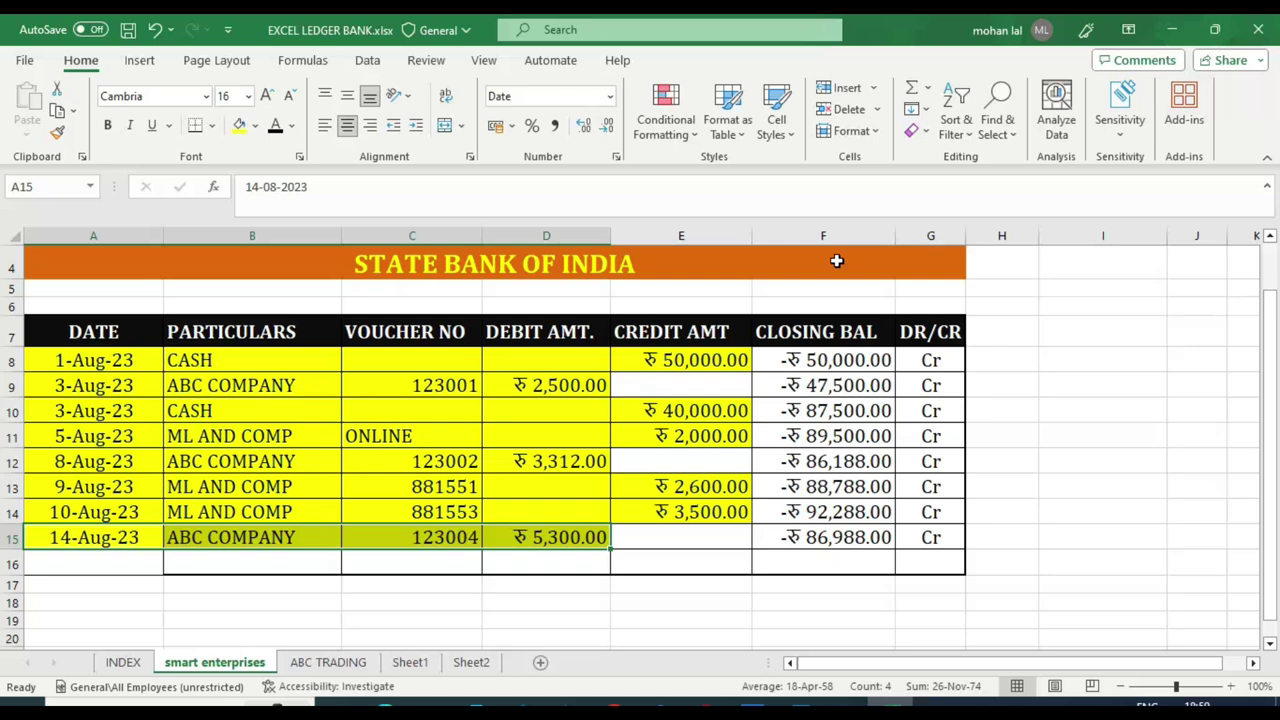
key("alt+Tab")
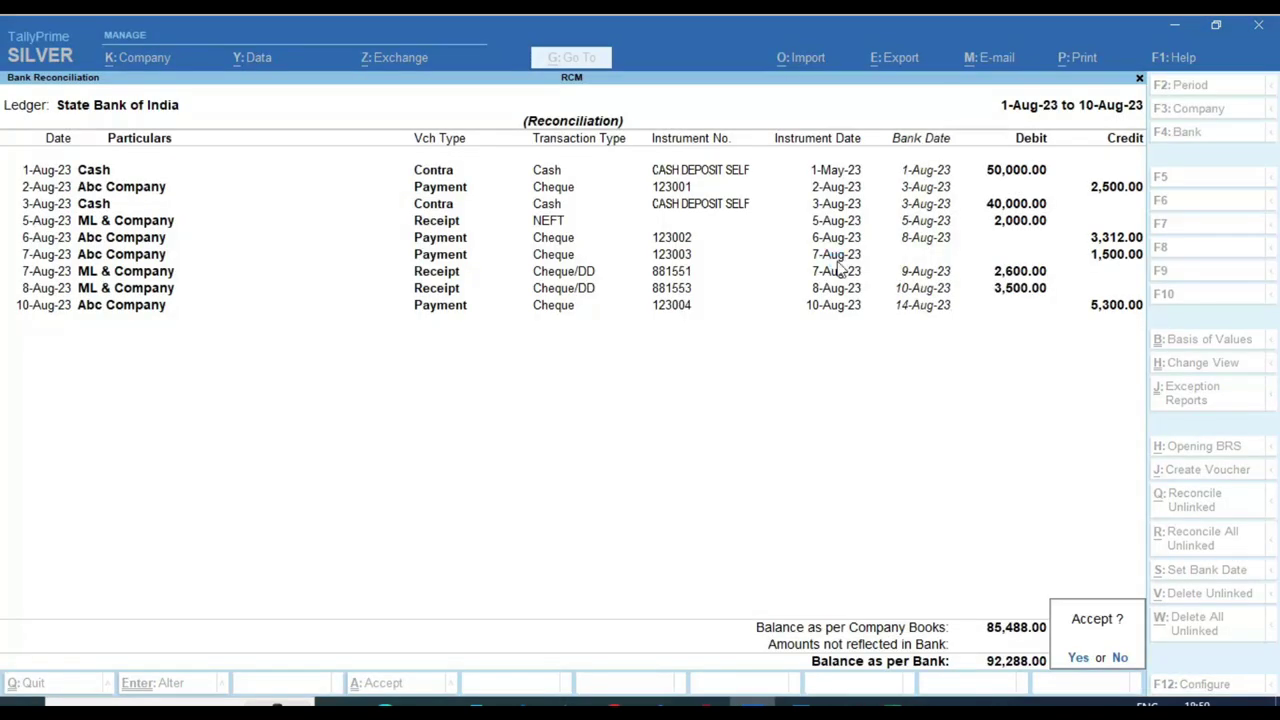
key("y")
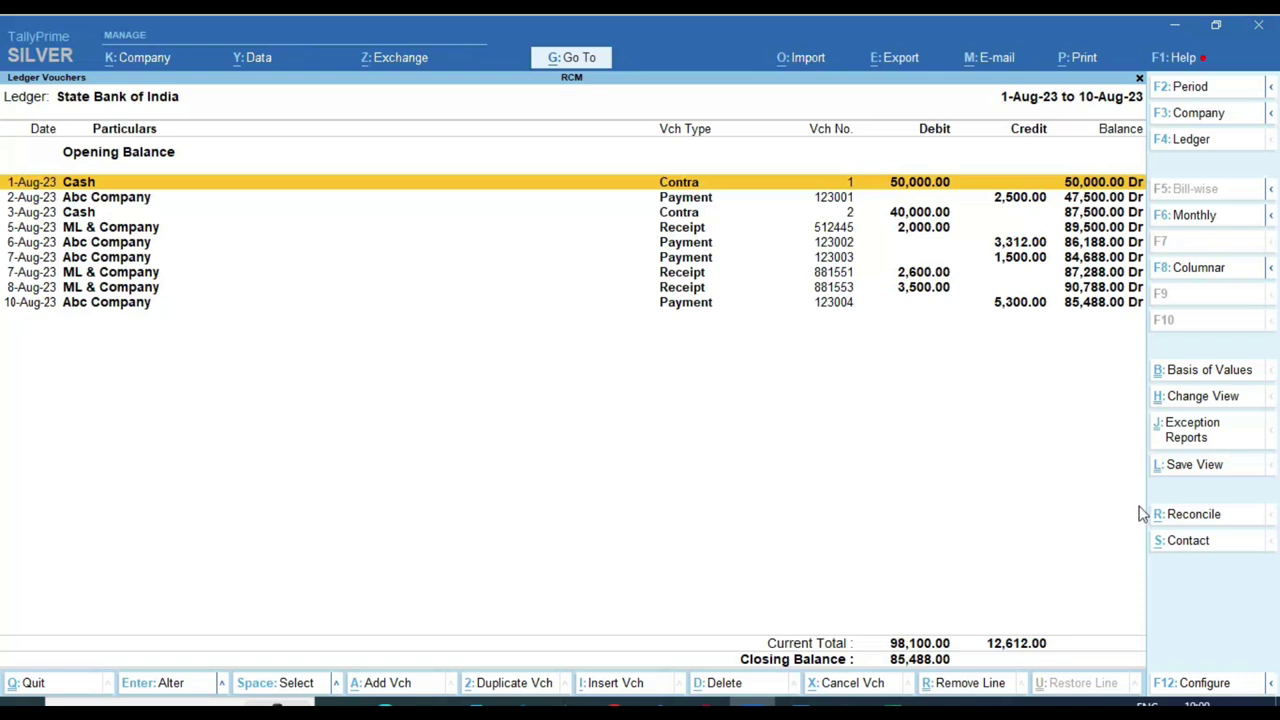
Reopen the State Bank of India reconciliation, examine the entries it still lists and their bank dates, and return to the Gateway of Tally.
left_click(1214, 518)
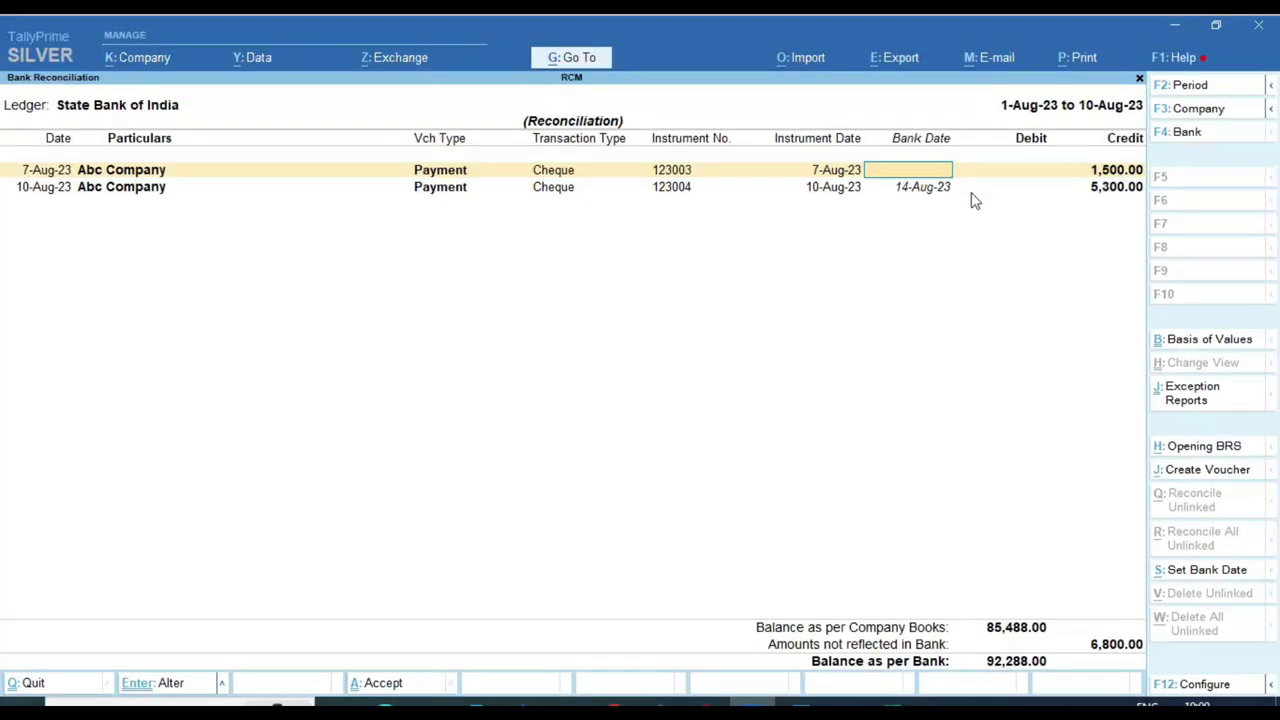
key("ctrl")
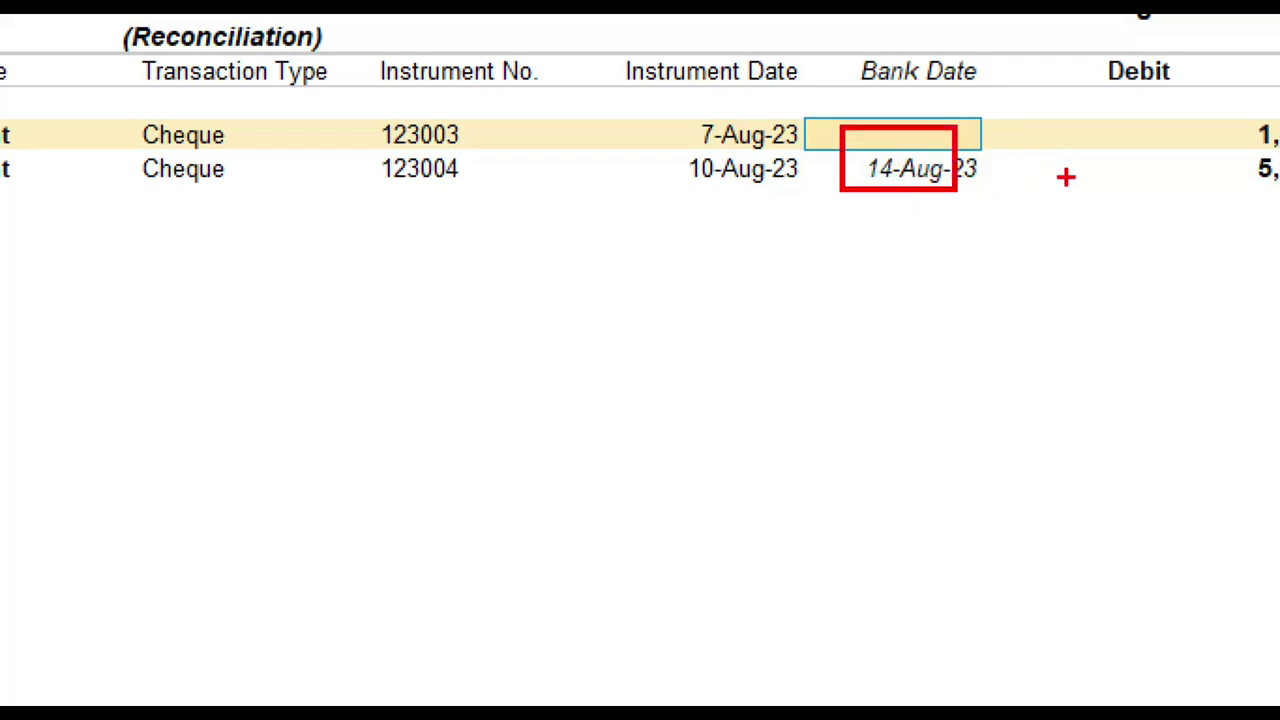
key("ctrl")
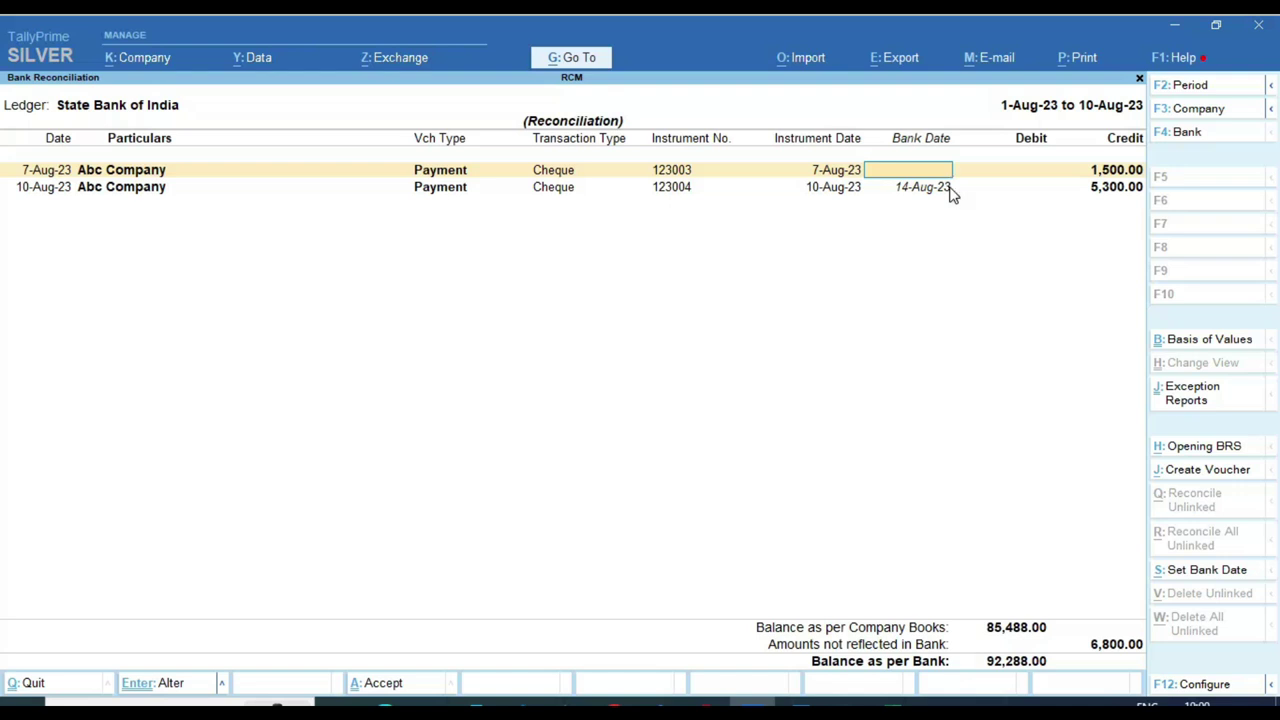
left_click(930, 187)
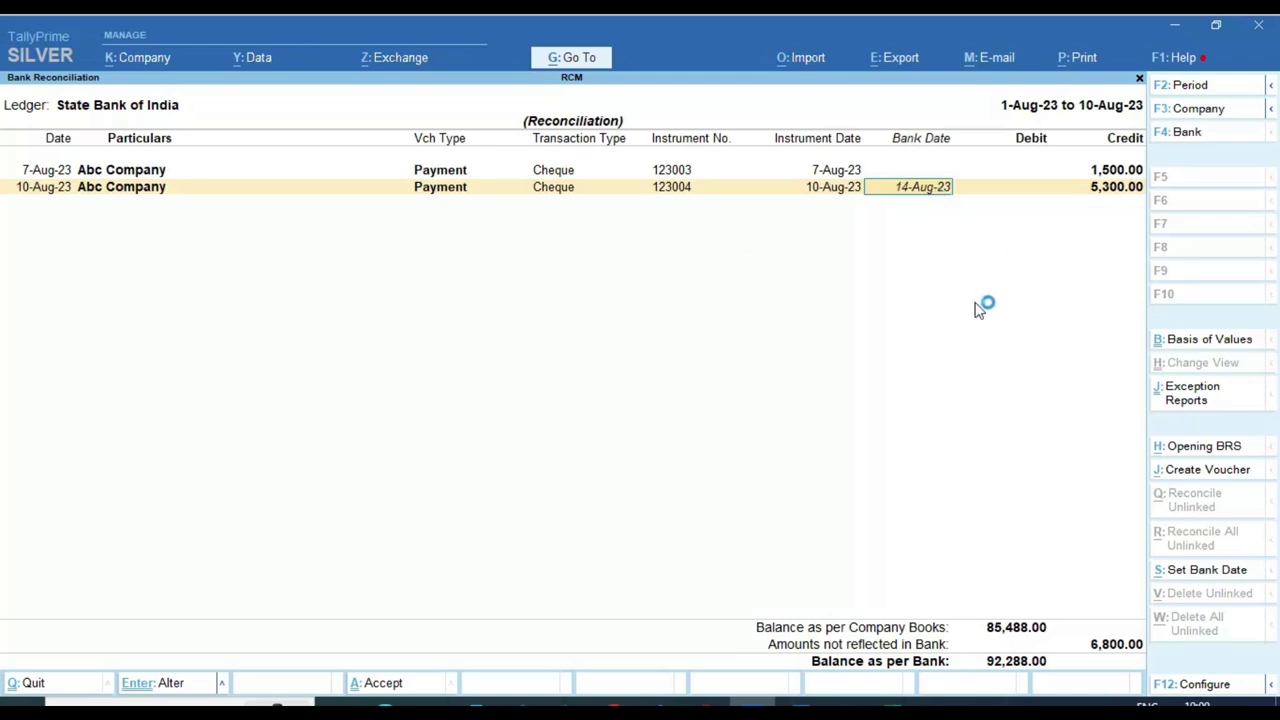
key("Escape")
key("Escape")
key("Escape")
key("Escape")
key("Escape")
key("Escape")
key("Escape")
Start a contra voucher dated 16-Aug-23.
key("v")
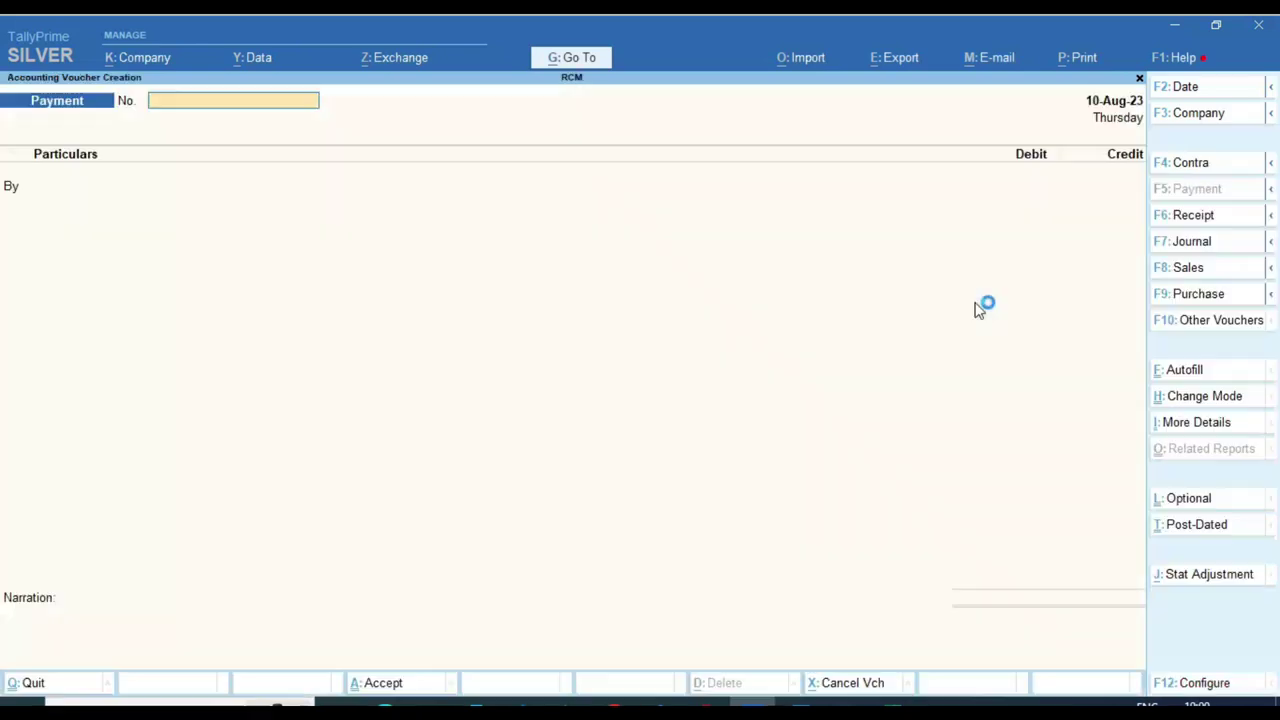
key("F4")
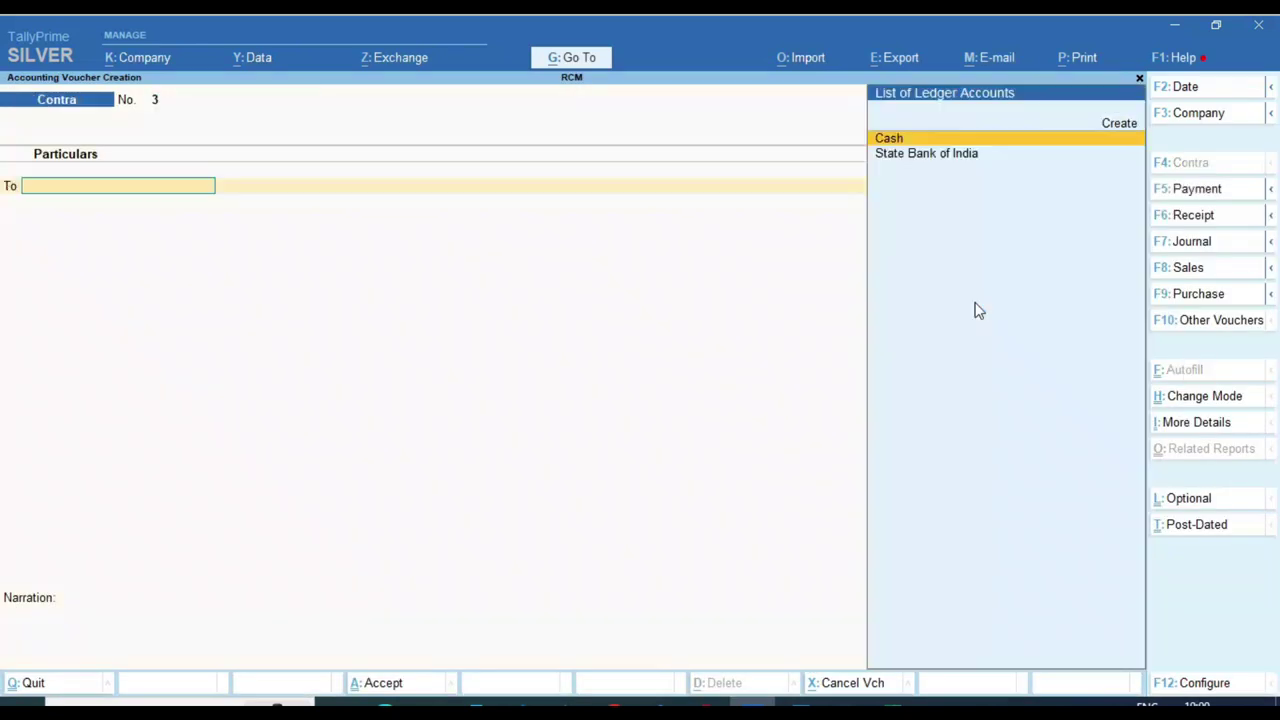
key("F2")
type("18-6")
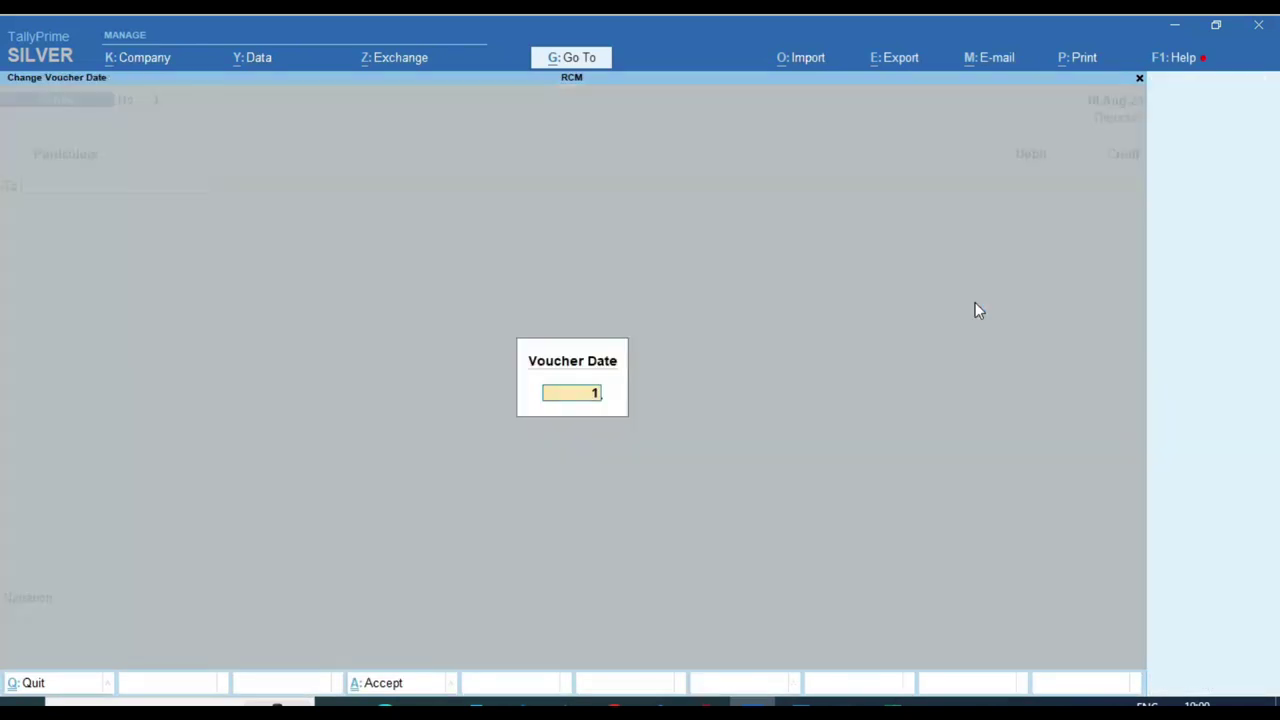
key("Return")
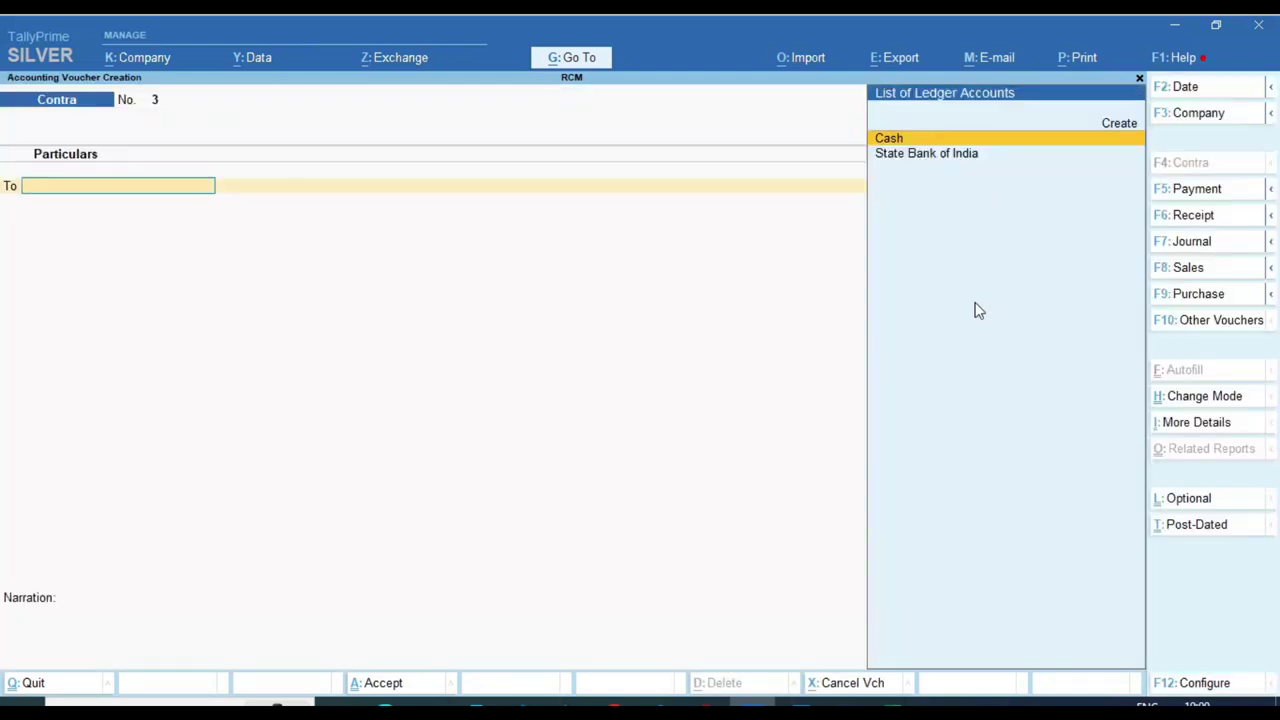
Record a 100.00 cash deposit from Cash into State Bank of India, save the contra voucher and return to the Gateway of Tally.
key("Return")
type("1000")
key("BackSpace")
key("Return")
key("Return")
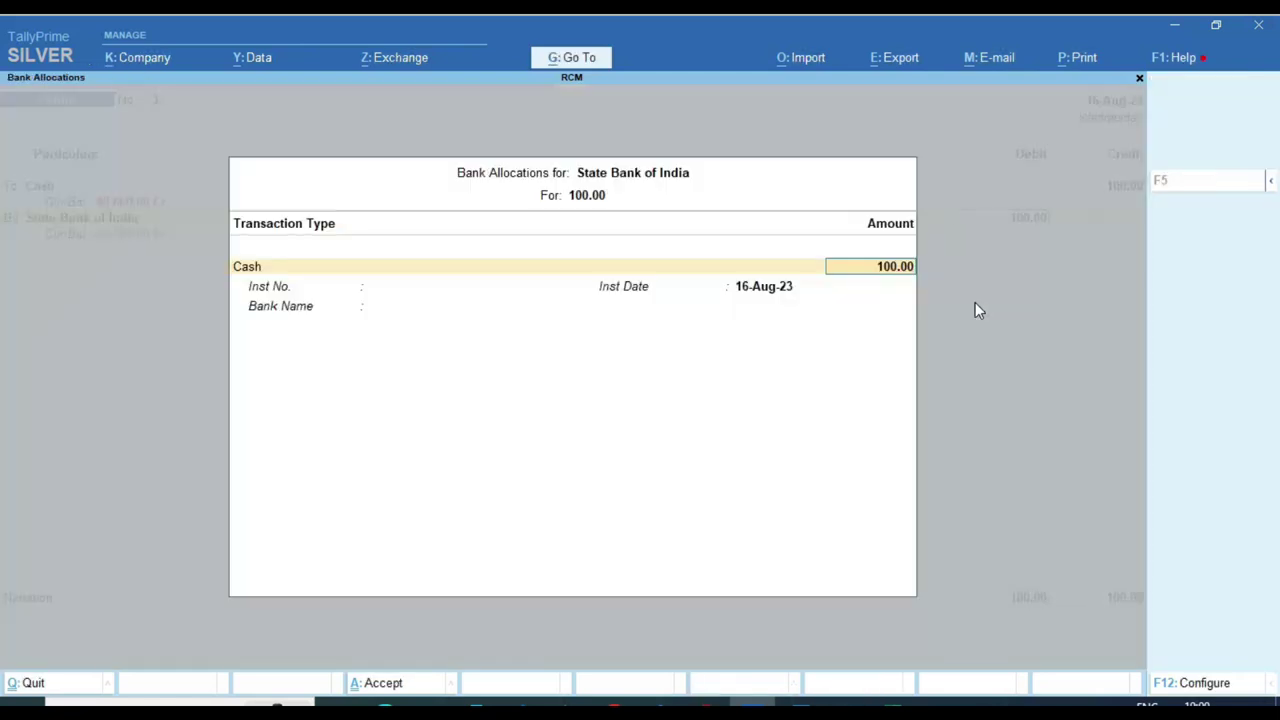
key("Return")
key("Return")
key("Return")
key("Return")
key("Return")
key("Return")
key("Return")
key("Return")
key("Return")
key("Return")
key("Return")
key("Return")
key("Return")
key("Return")
key("Return")
key("Return")
key("Return")
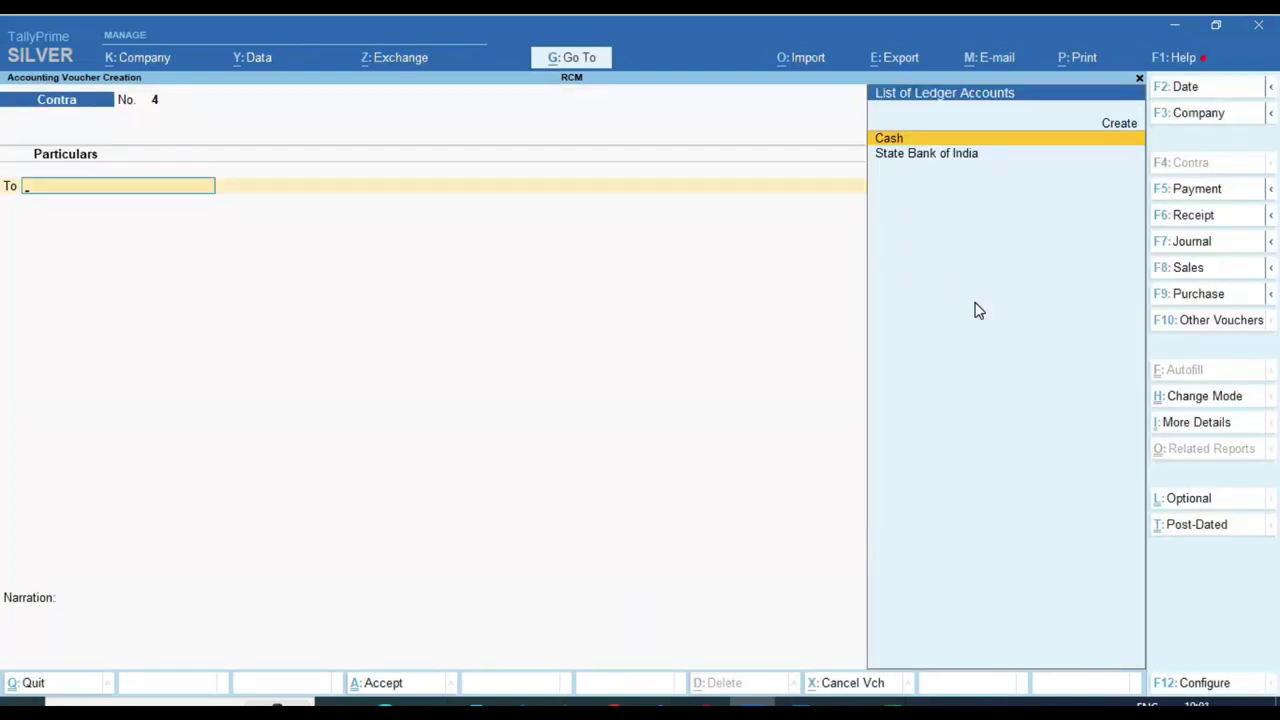
key("Escape")
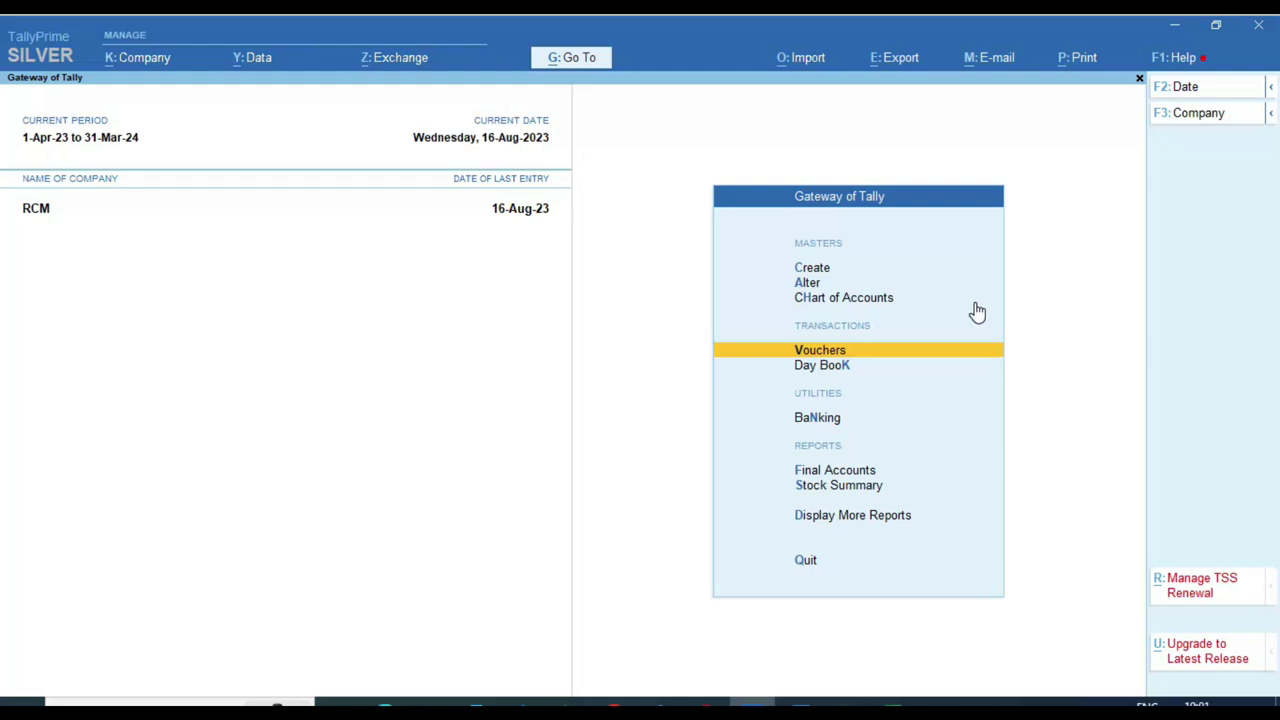
Open the State Bank of India ledger's reconciliation and examine the entries it lists and their bank dates.
key("d")
key("a")
type("l")
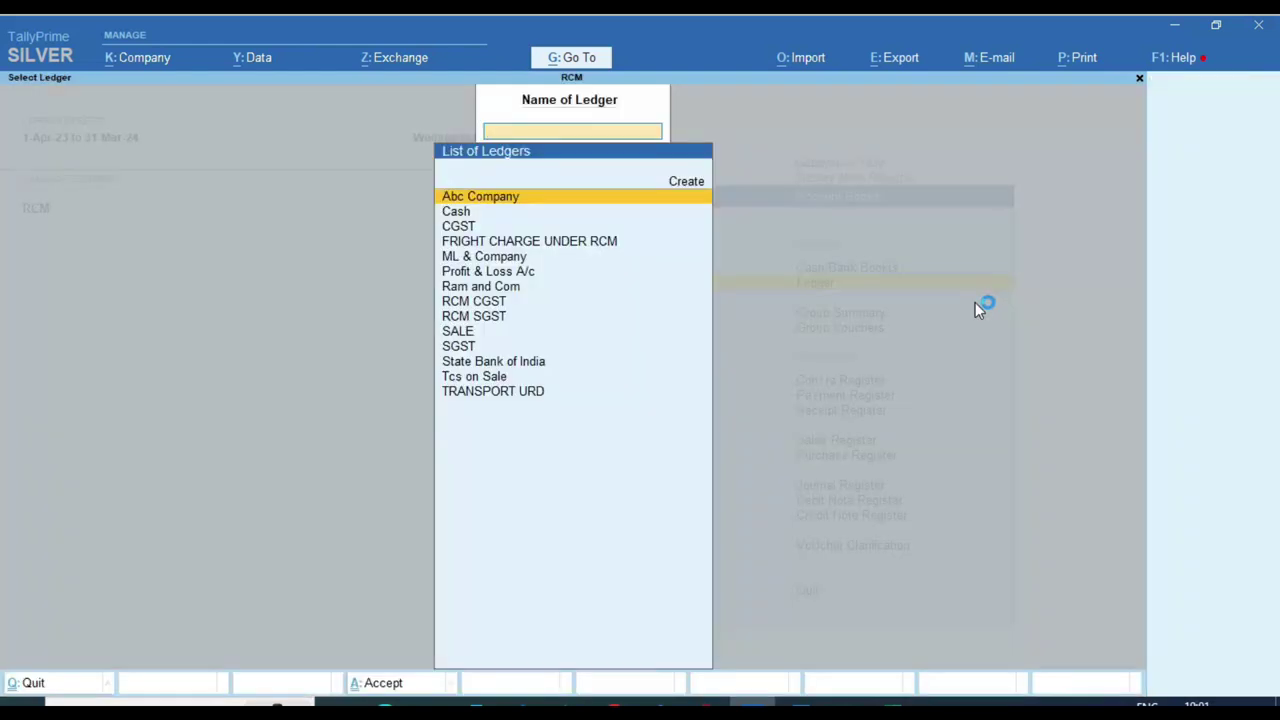
type("st")
key("Return")
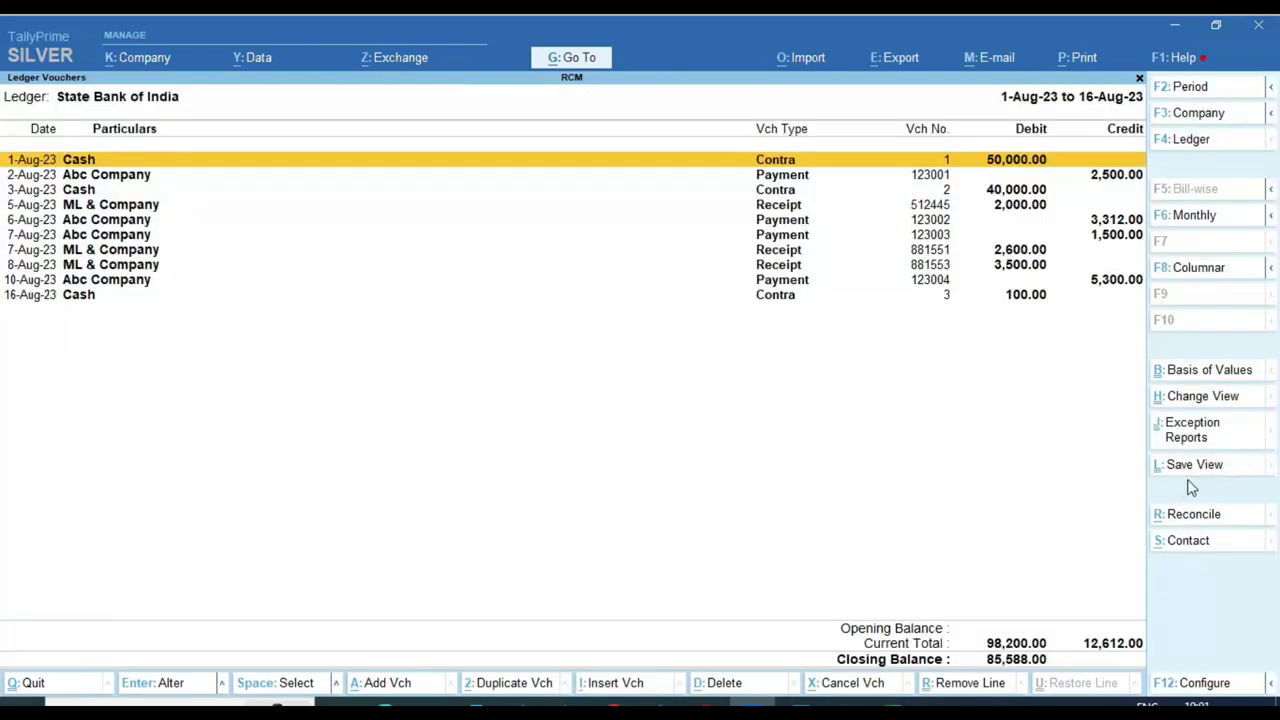
left_click(1203, 513)
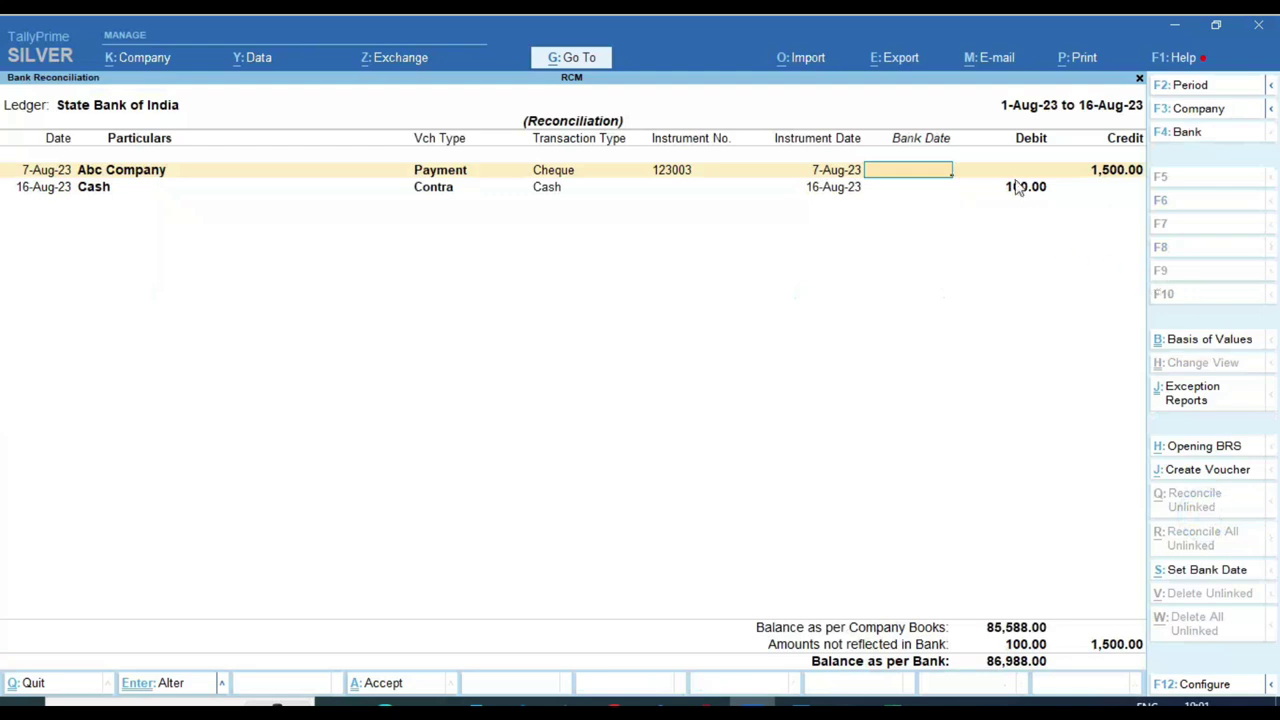
key("ctrl")
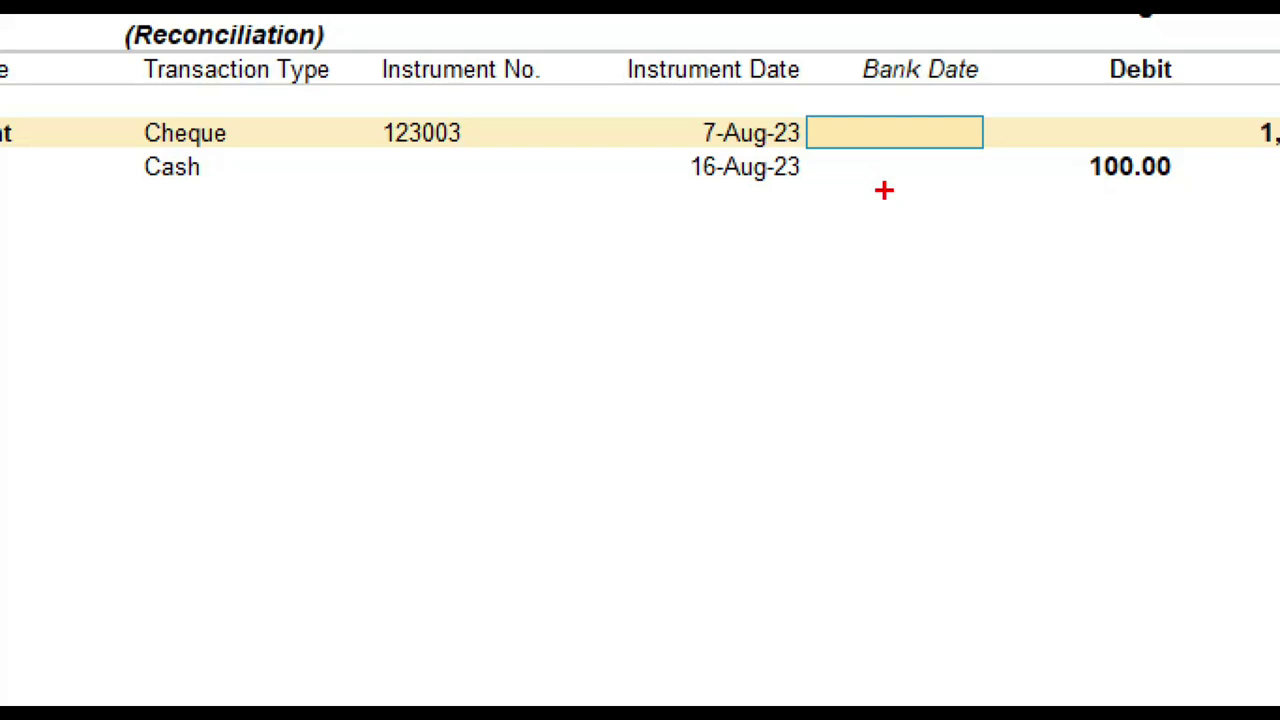
Set the bank date of the 100.00 cash contra entry to 16-Aug-23 and accept the reconciliation.
left_click(880, 172)
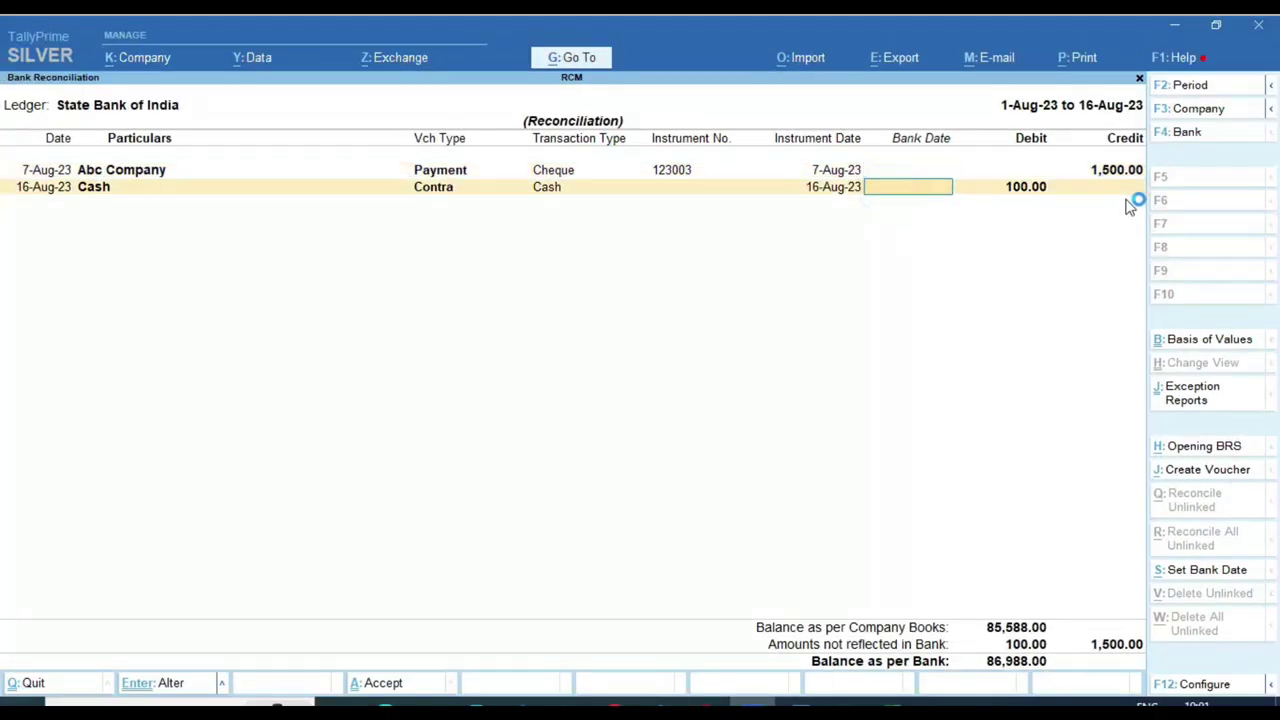
type("16.8")
key("Return")
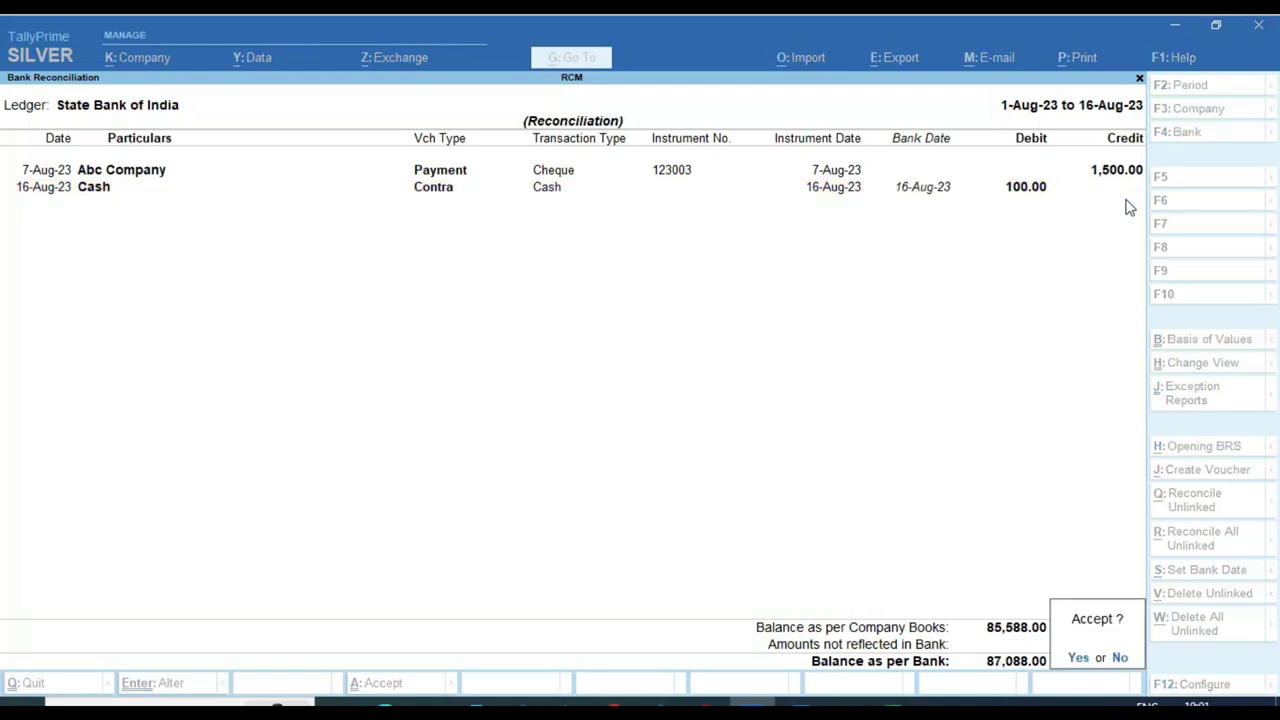
key("y")
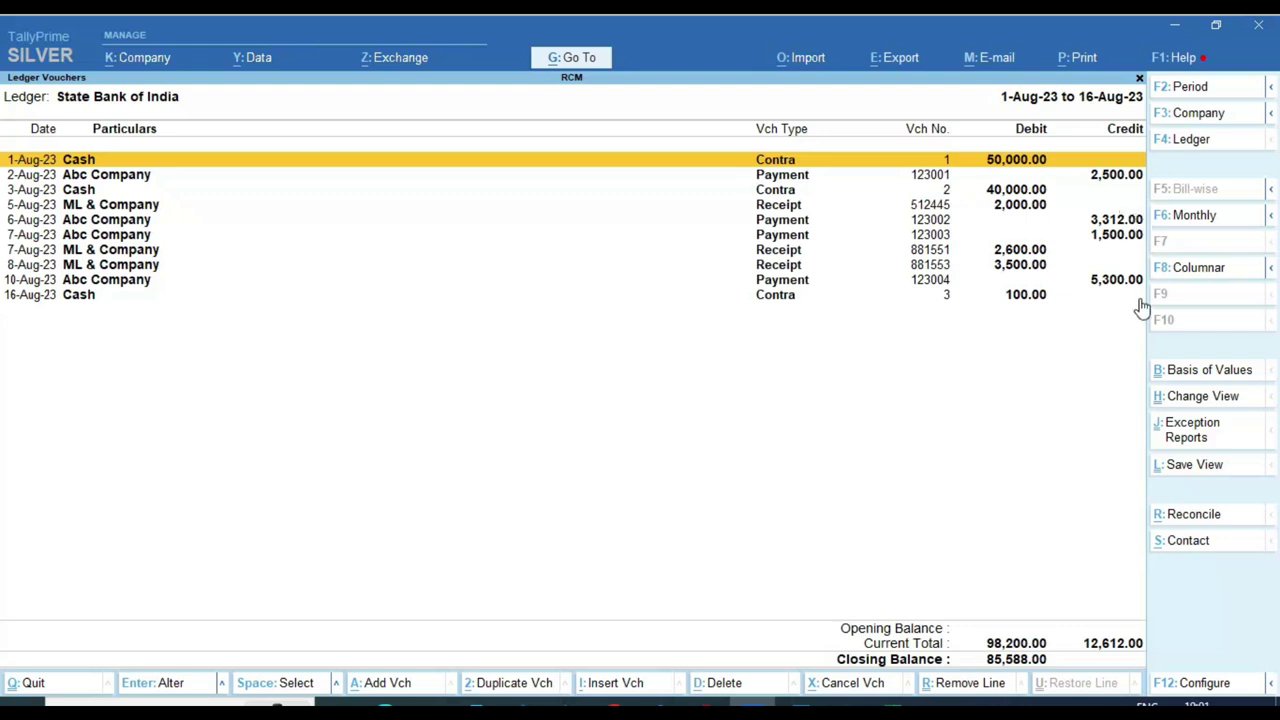
Reopen the State Bank of India reconciliation, examine the entries still listed and the balance as per bank, and leave it.
left_click(1196, 516)
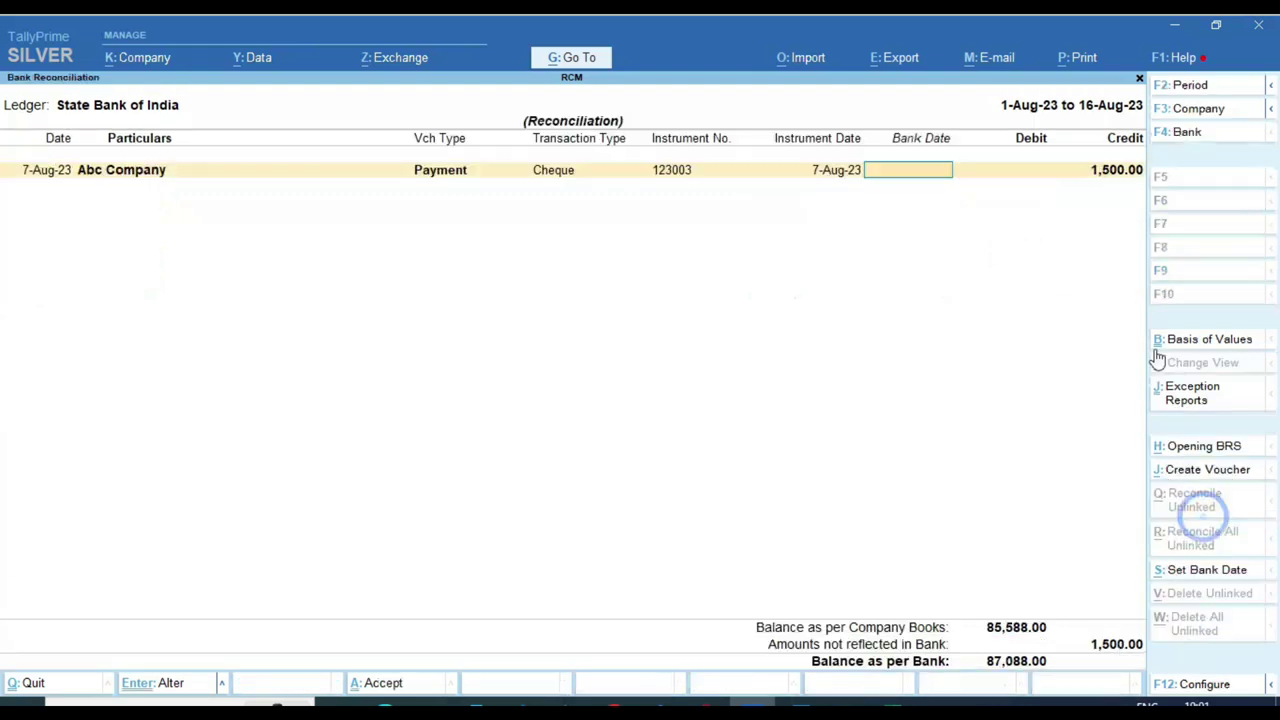
left_click(957, 197)
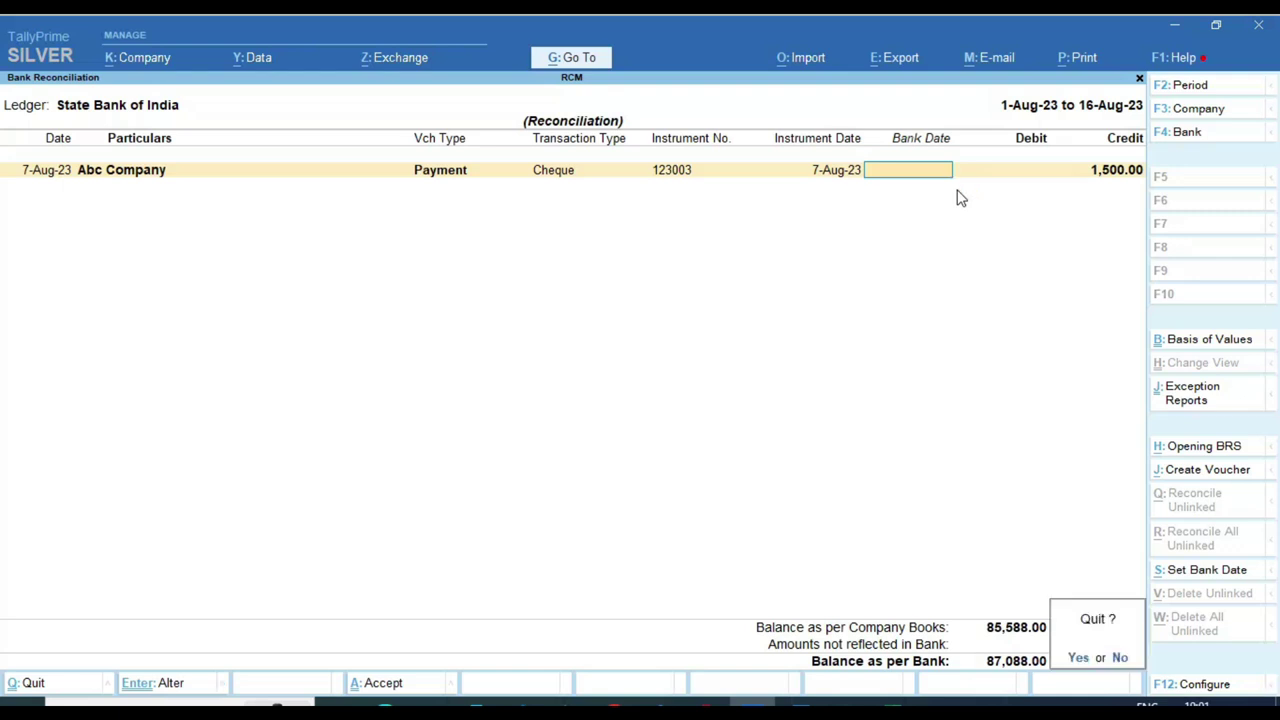
key("Escape")
Compare the last statement row and its closing balance in Excel with TallyPrime's State Bank of India ledger vouchers, and return to the Gateway of Tally.
key("alt+Tab")
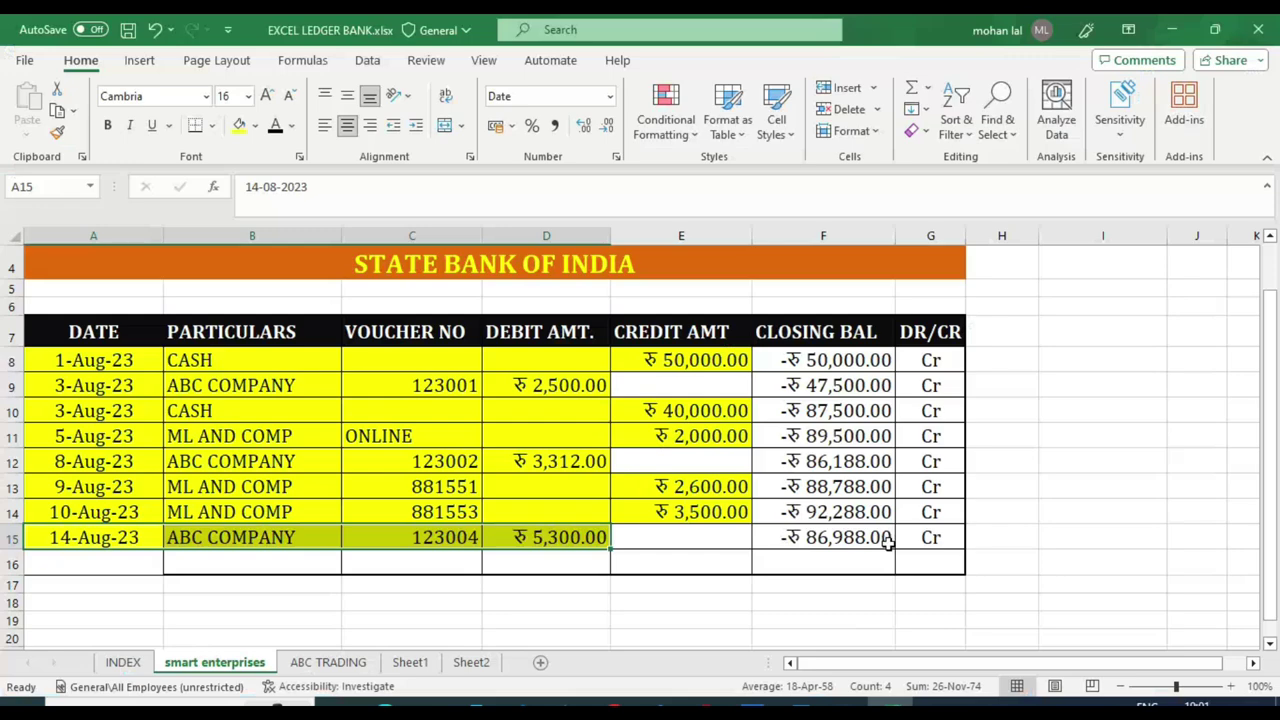
left_click(849, 537)
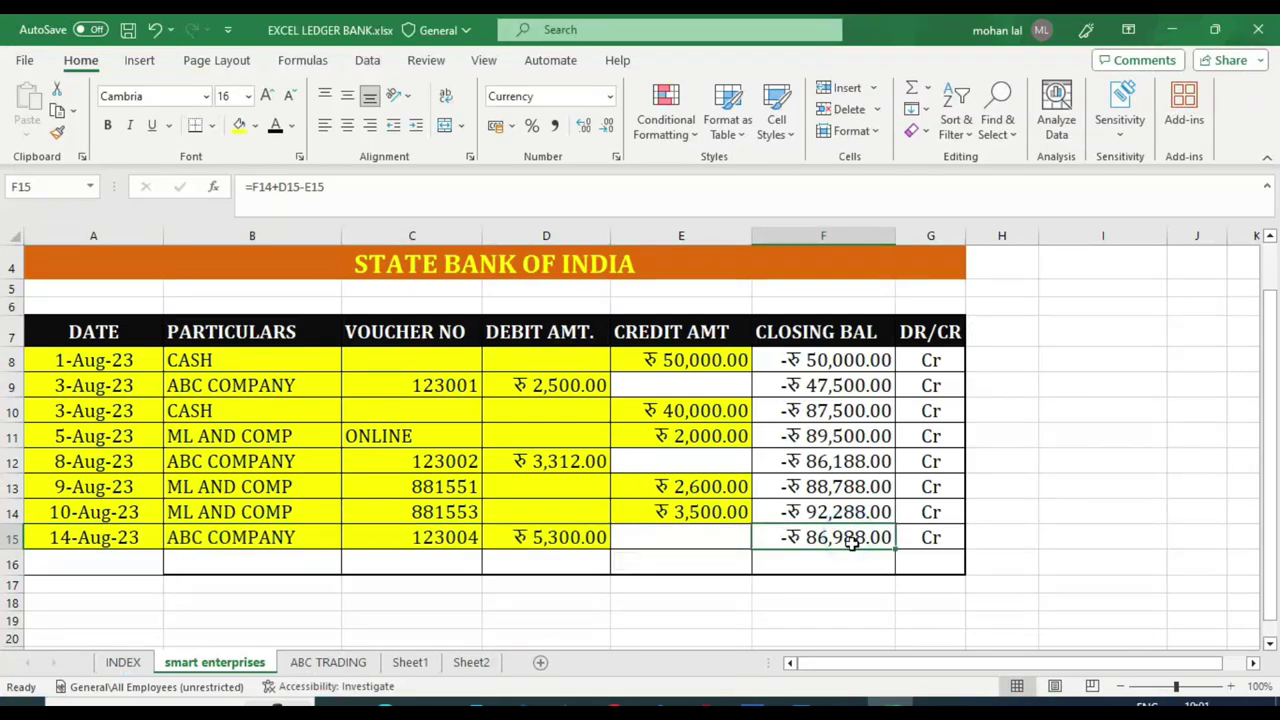
key("alt+Tab")
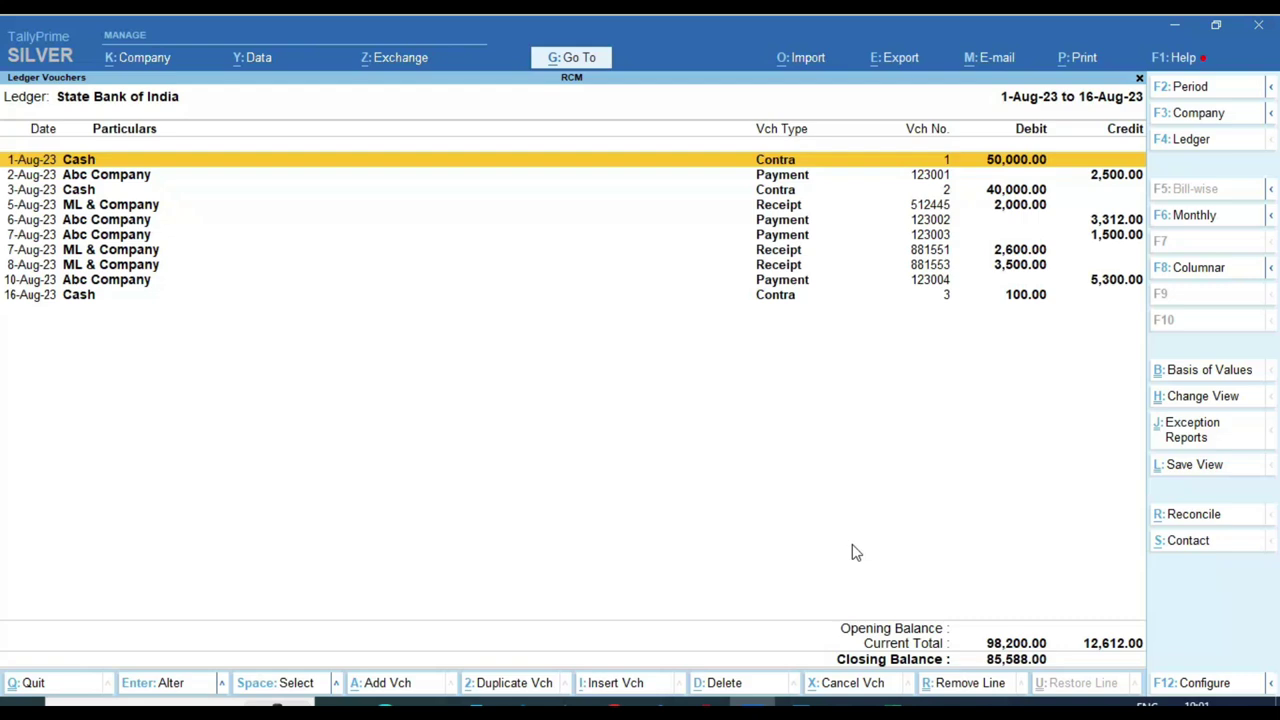
key("alt+Tab")
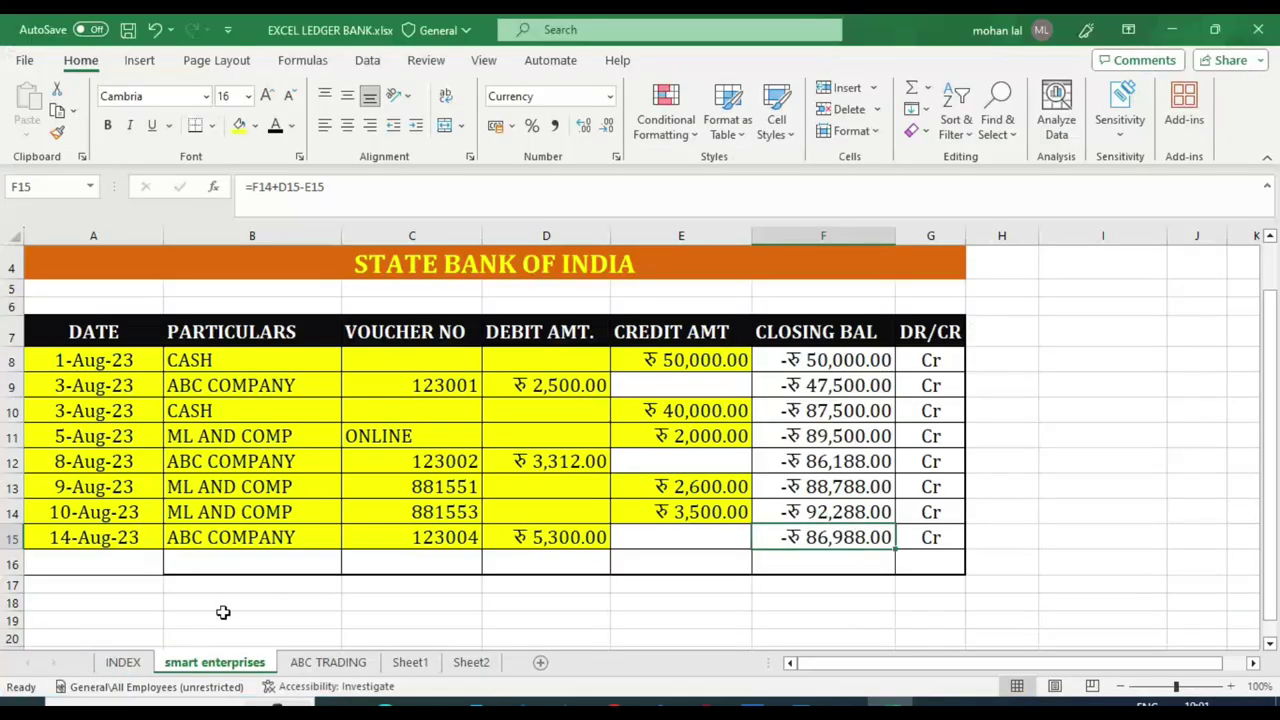
left_click_drag(90, 540, 523, 534)
key("alt+Tab")
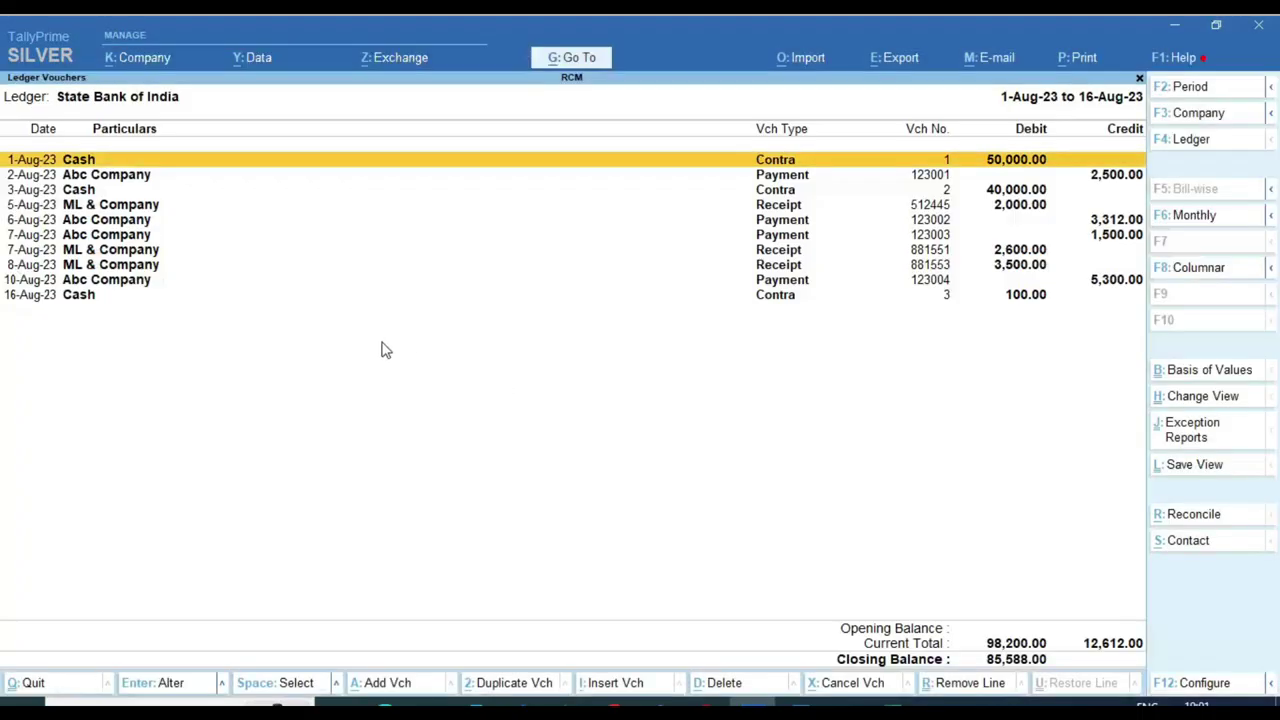
left_click(130, 281)
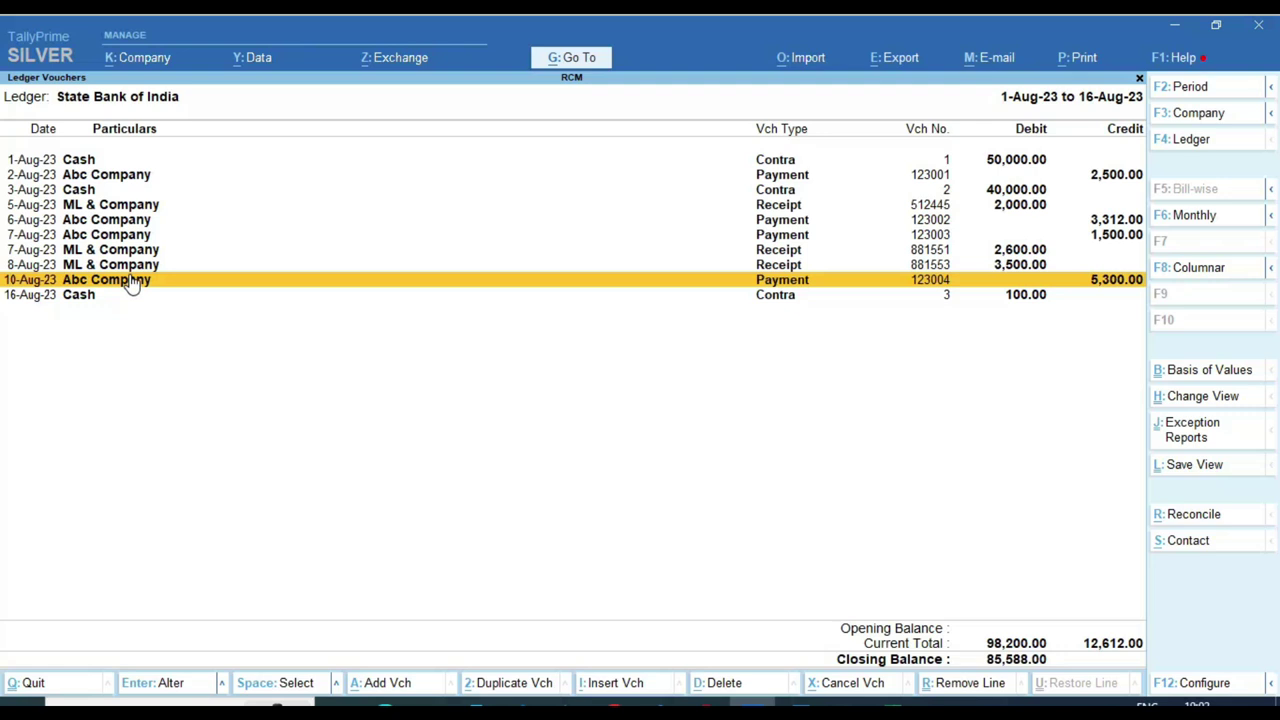
key("Escape")
key("Escape")
key("Escape")
key("Escape")
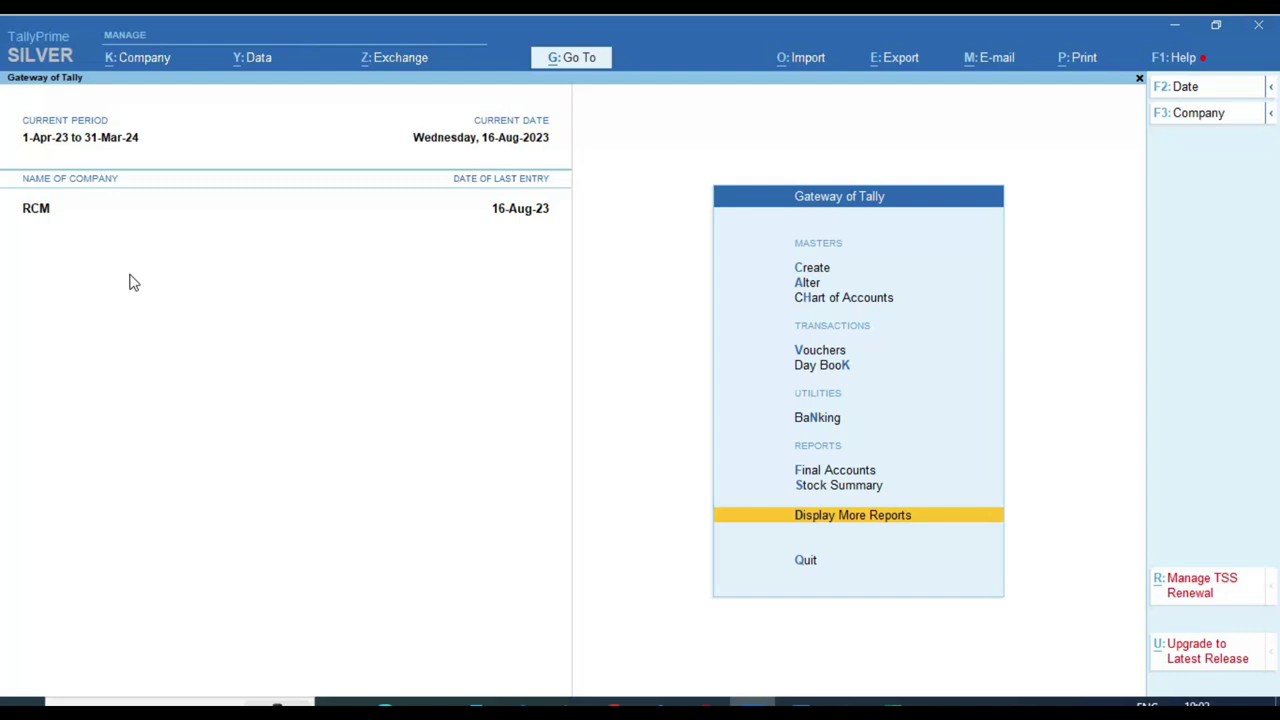
key("Return")
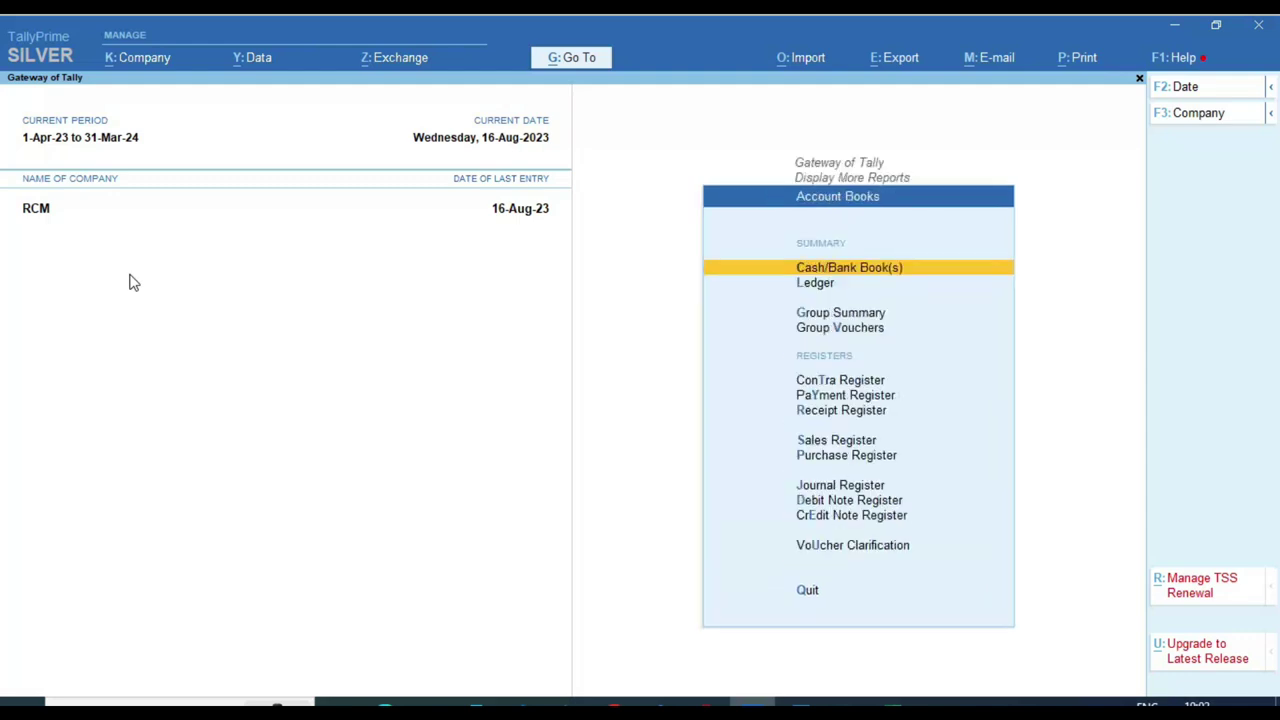
key("a")
key("l")
key("Escape")
key("Escape")
Open the State Bank of India ledger for alteration.
key("Down")
key("a")
type("lst")
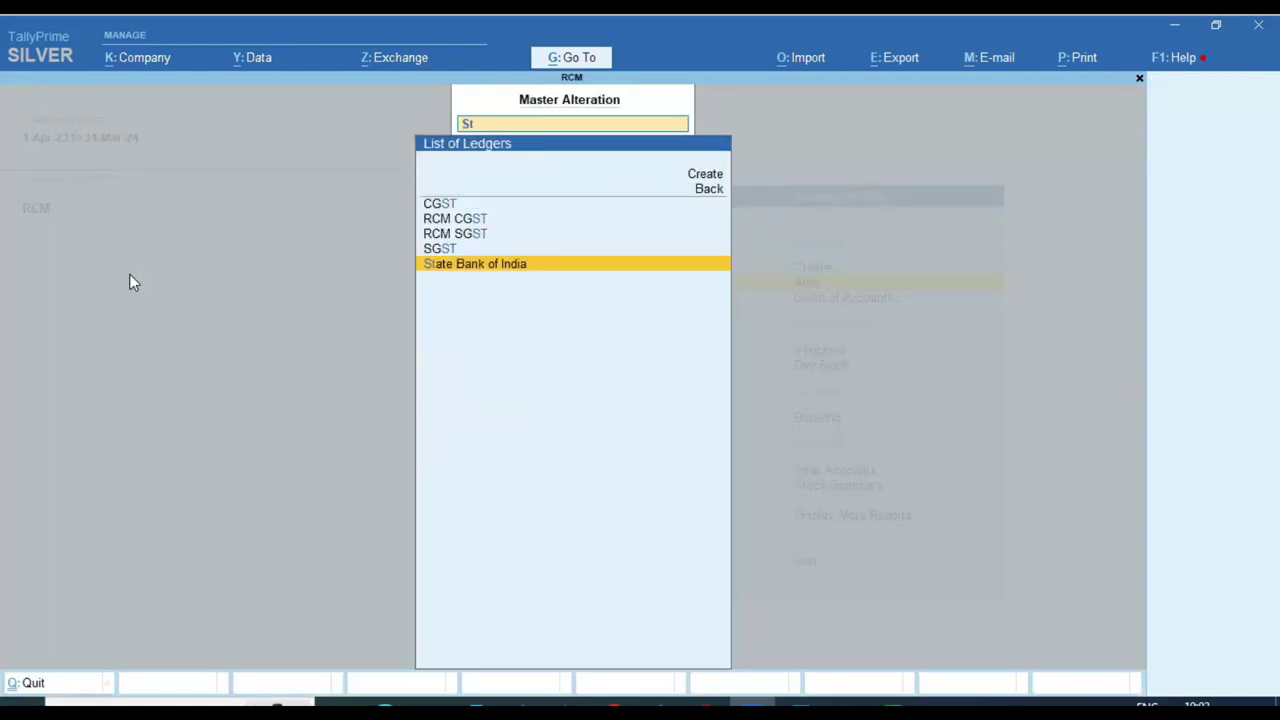
key("Return")
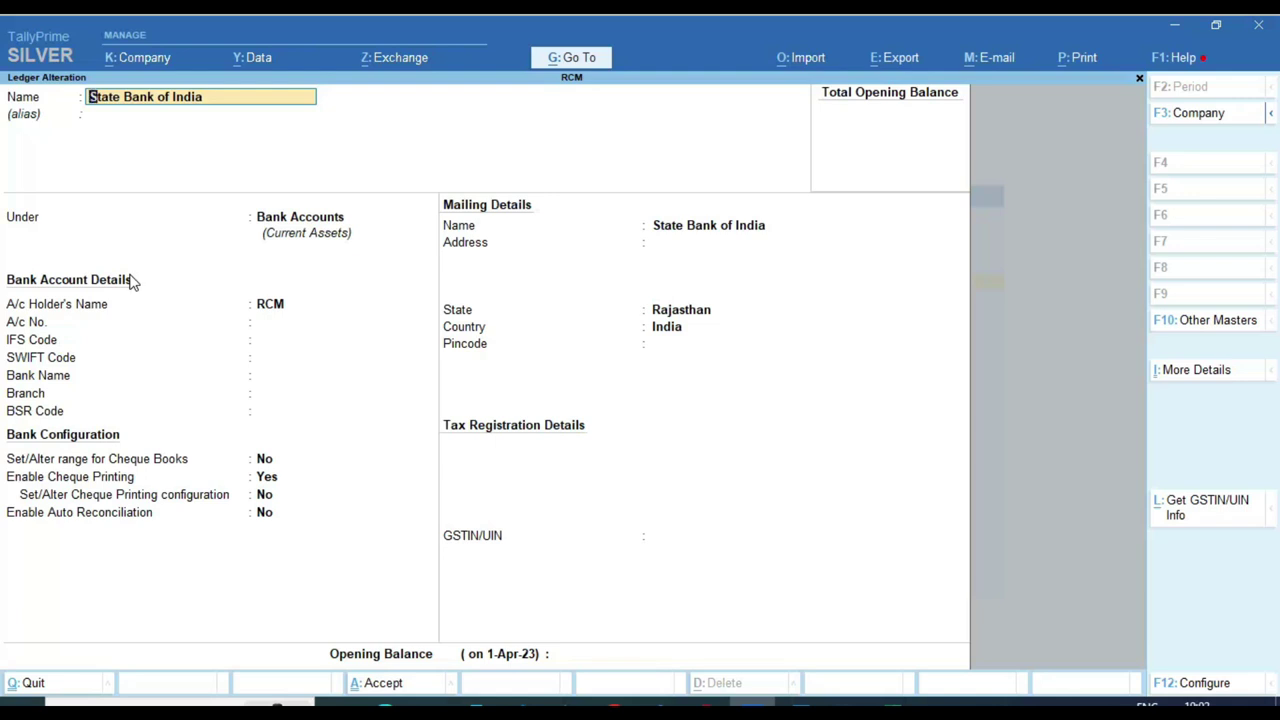
Check the ledger configuration's bank detail options, including Set Bank Reconciliation and e-Payments, and accept the configuration.
key("F12")
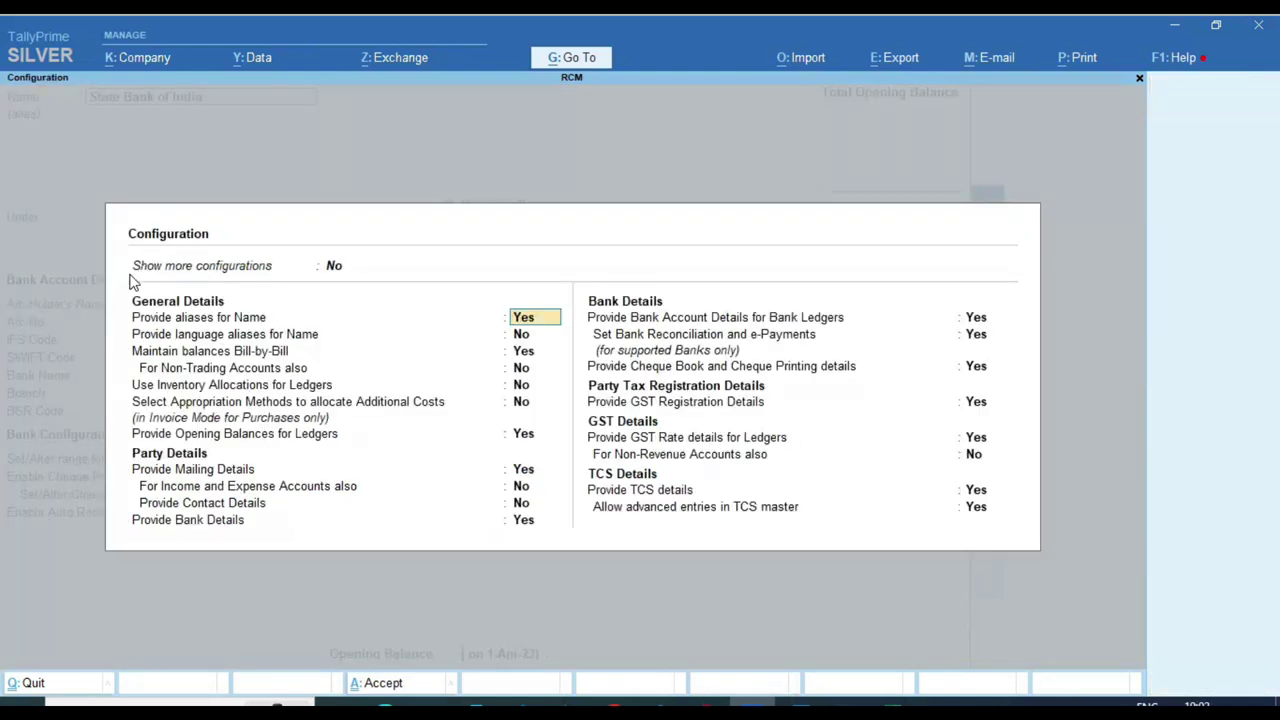
key("Return")
key("Return")
key("Return")
key("Return")
key("Return")
key("Return")
key("Return")
key("Return")
key("Return")
key("Return")
key("Return")
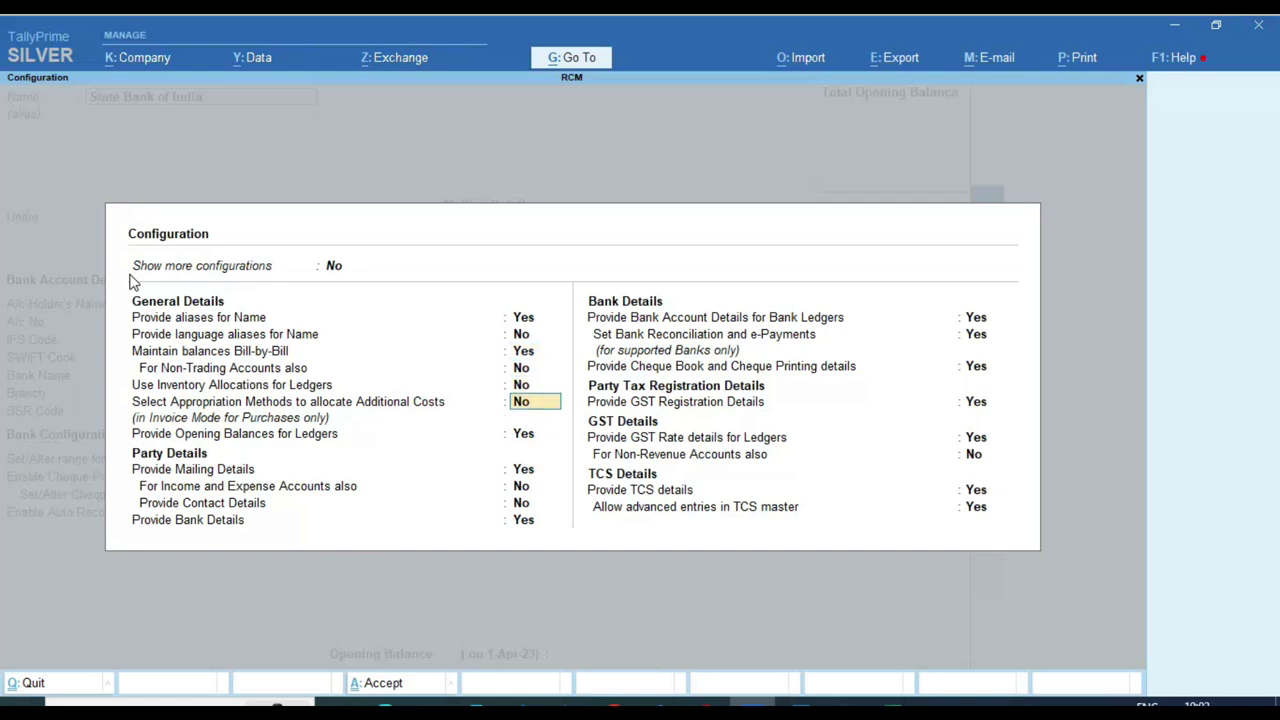
key("Return")
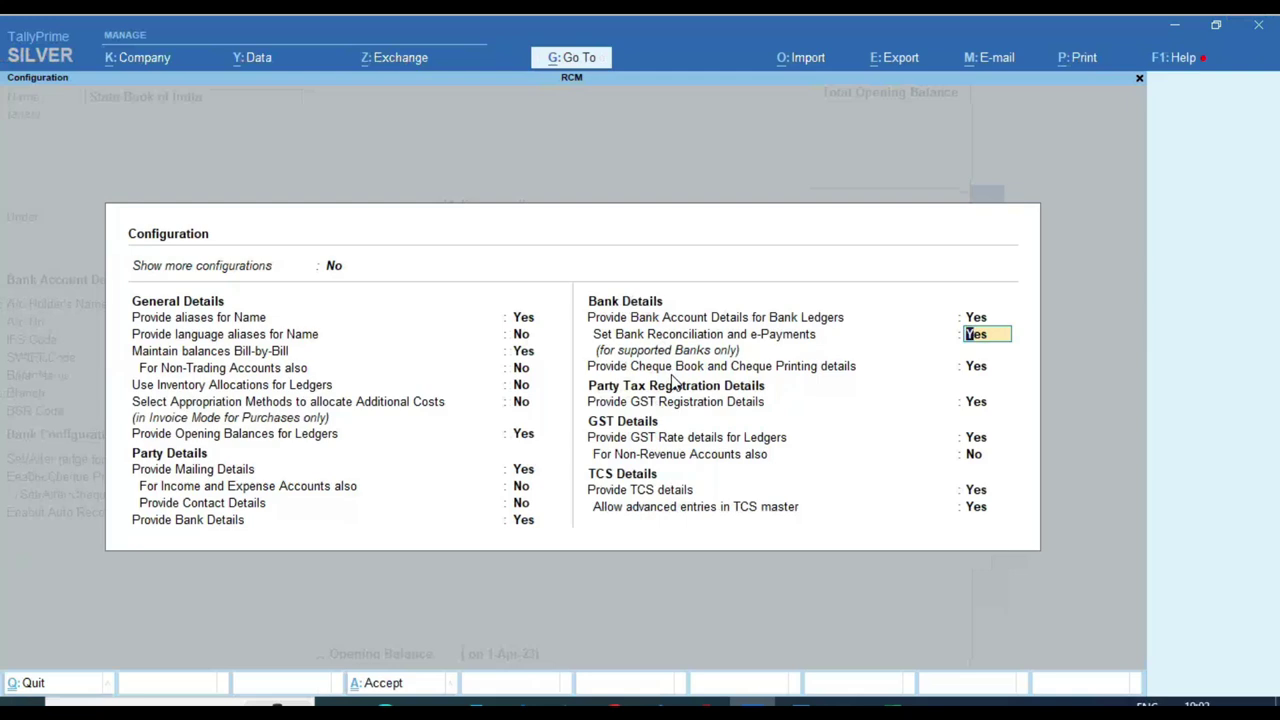
key("ctrl+a")
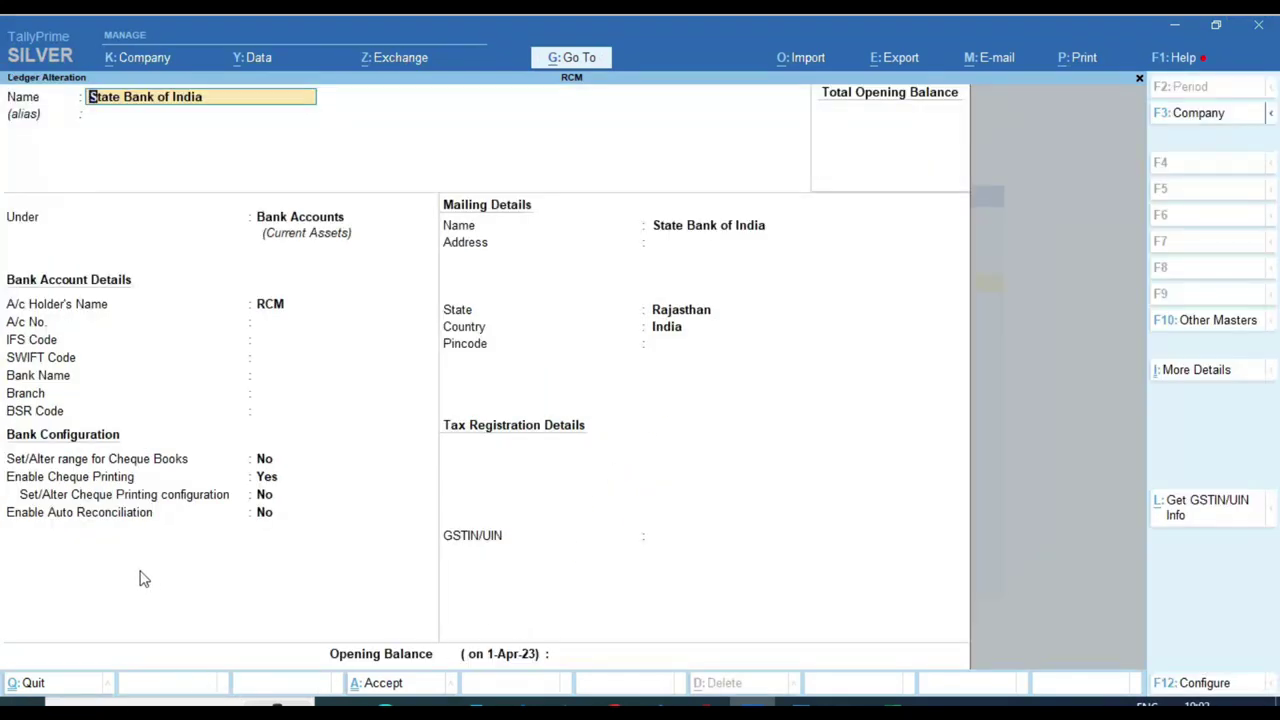
Set Enable Auto Reconciliation and Set/Alter Auto Reconciliation configuration to Yes for the State Bank of India ledger.
key("ctrl")
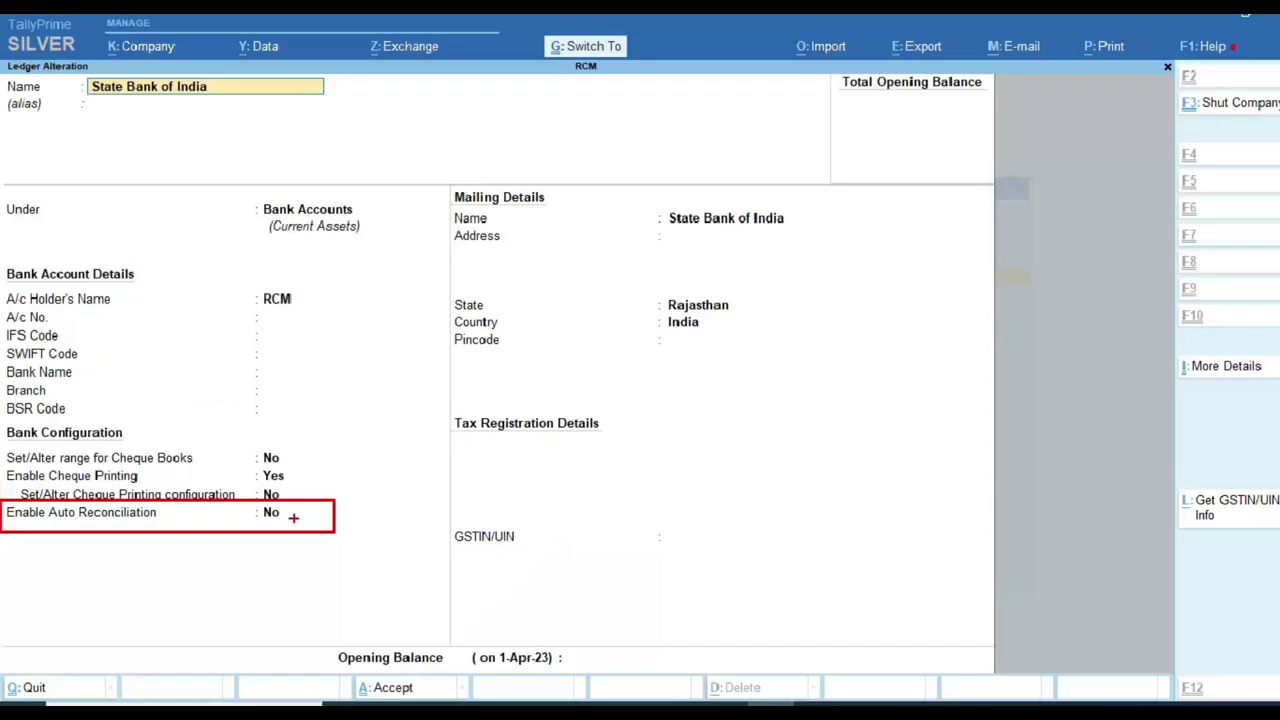
left_click(273, 515)
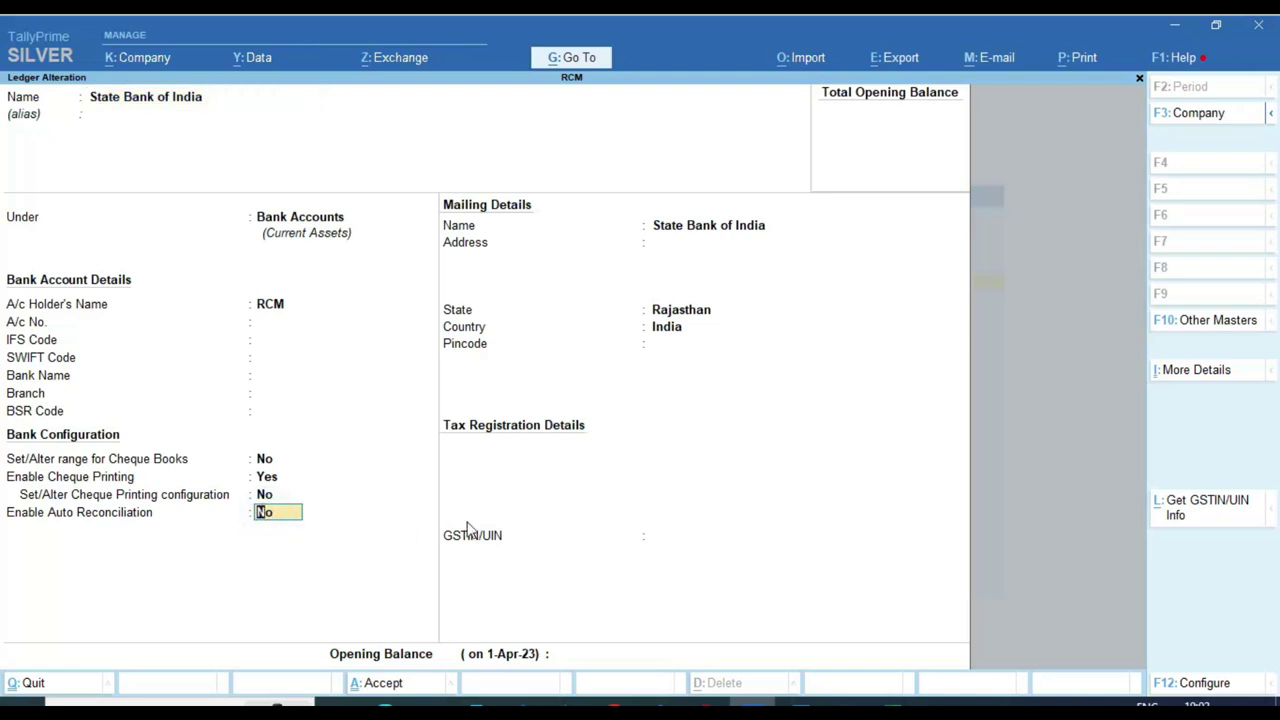
type("y")
key("Return")
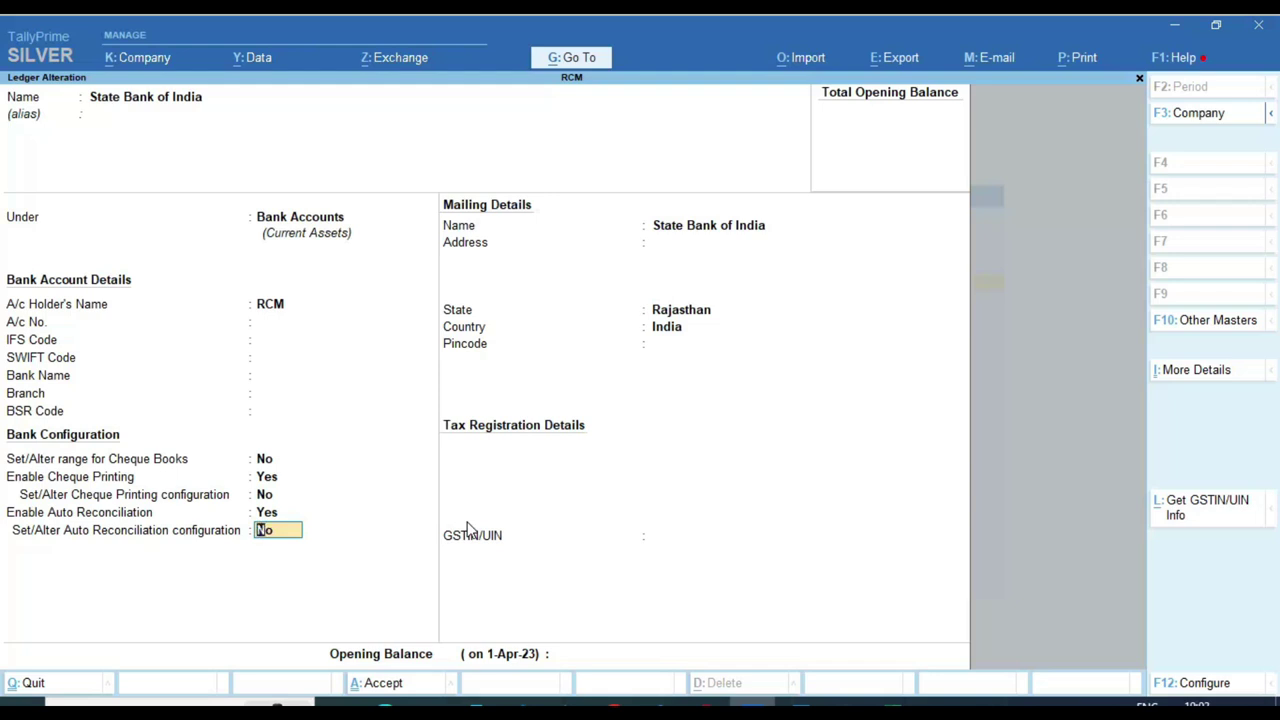
type("y")
key("Return")
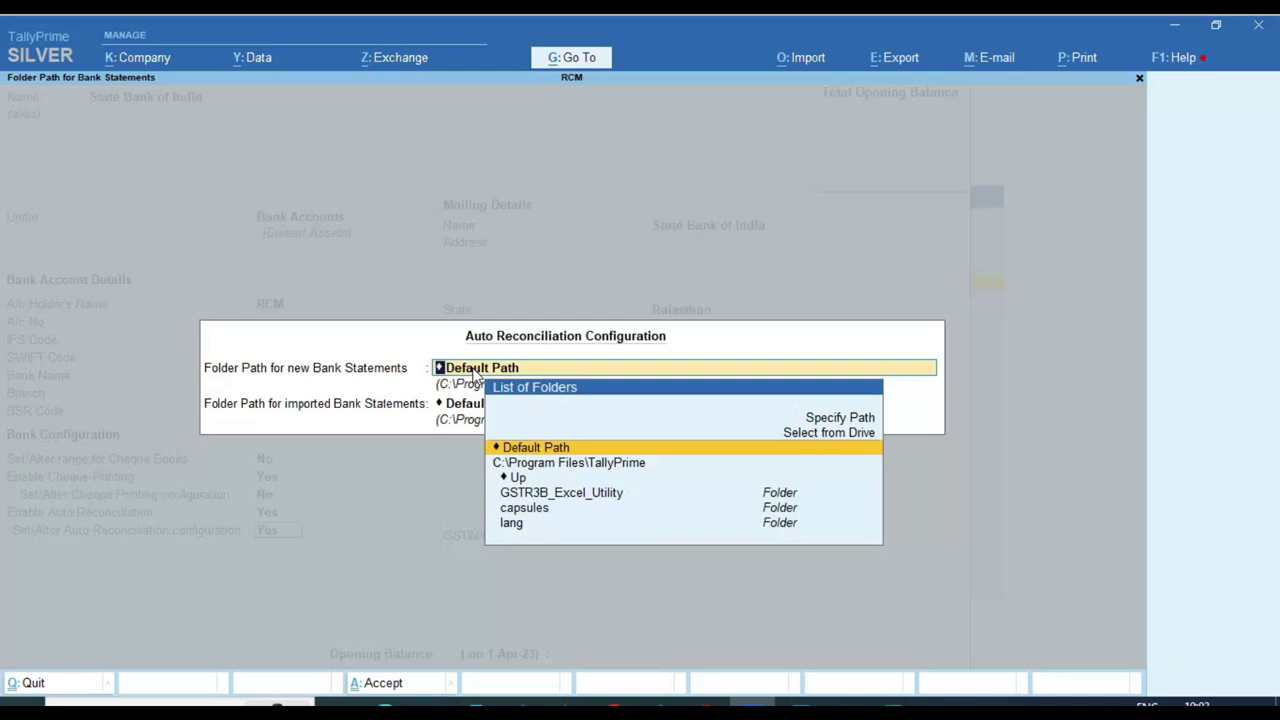
Leave the auto reconciliation folder paths, quit the ledger alteration without saving and return to the Gateway of Tally.
key("BackSpace")
key("Escape")
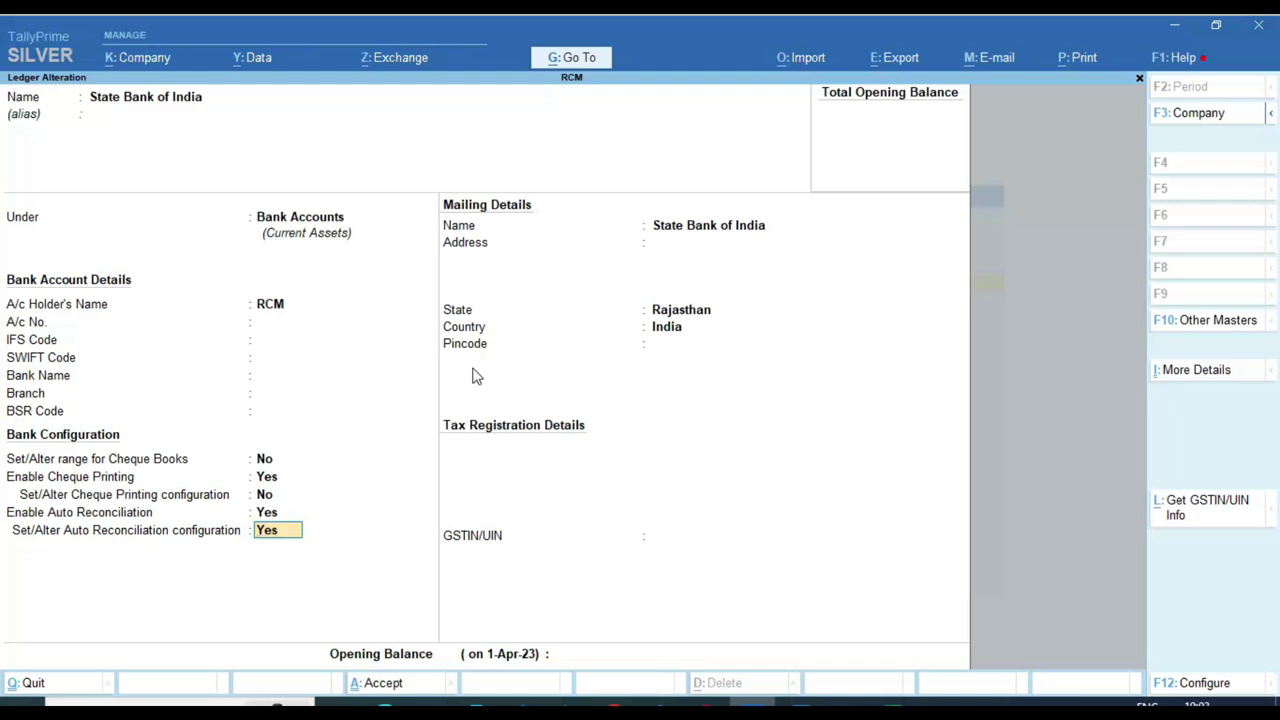
key("Escape")
key("y")
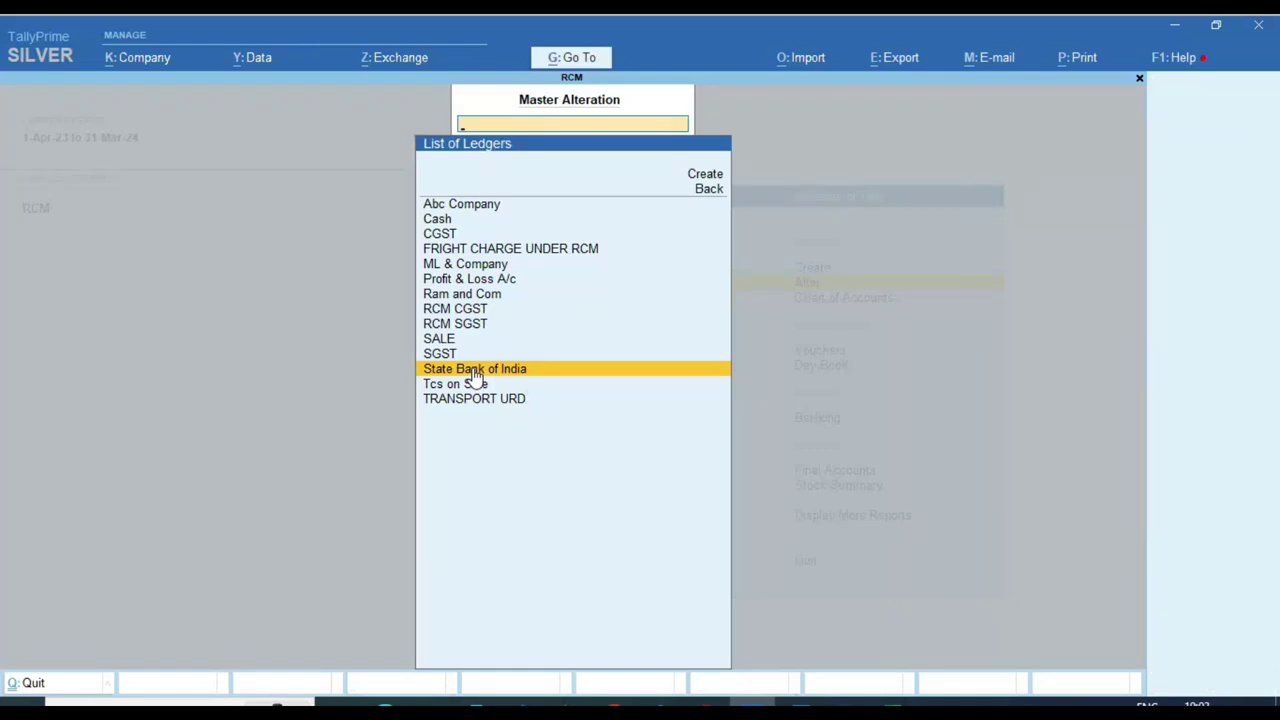
key("Escape")
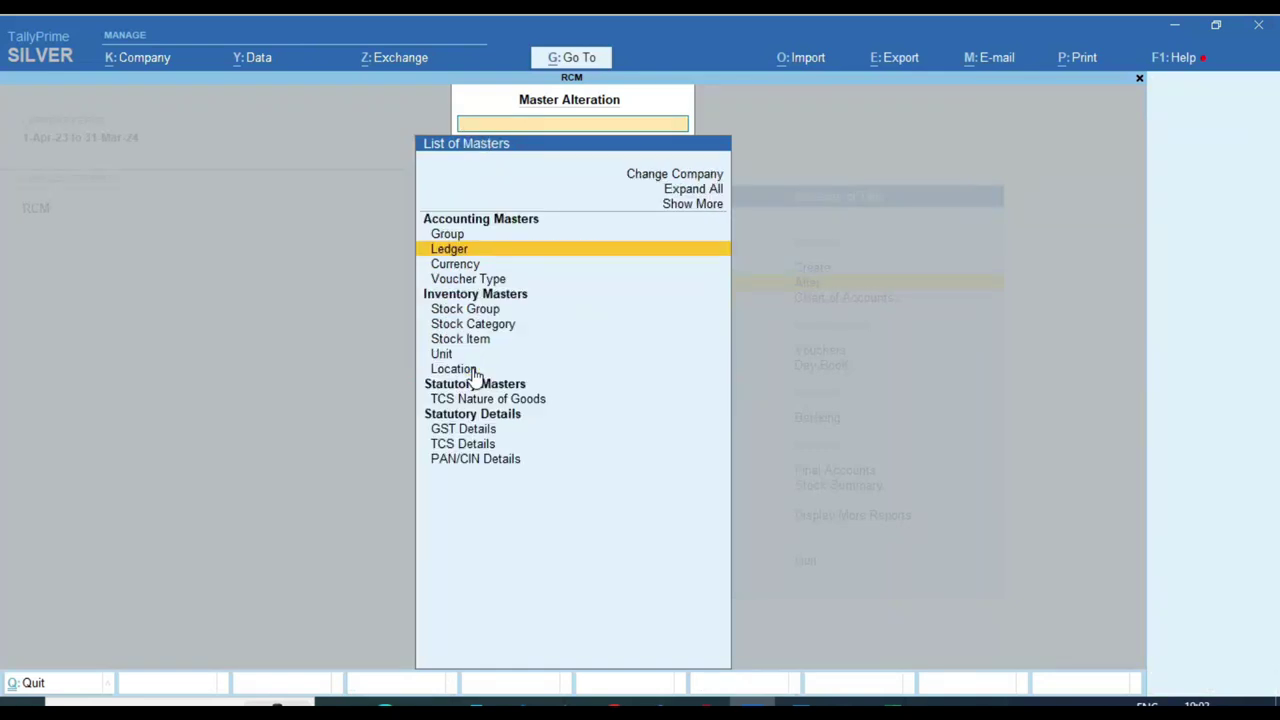
key("Escape")
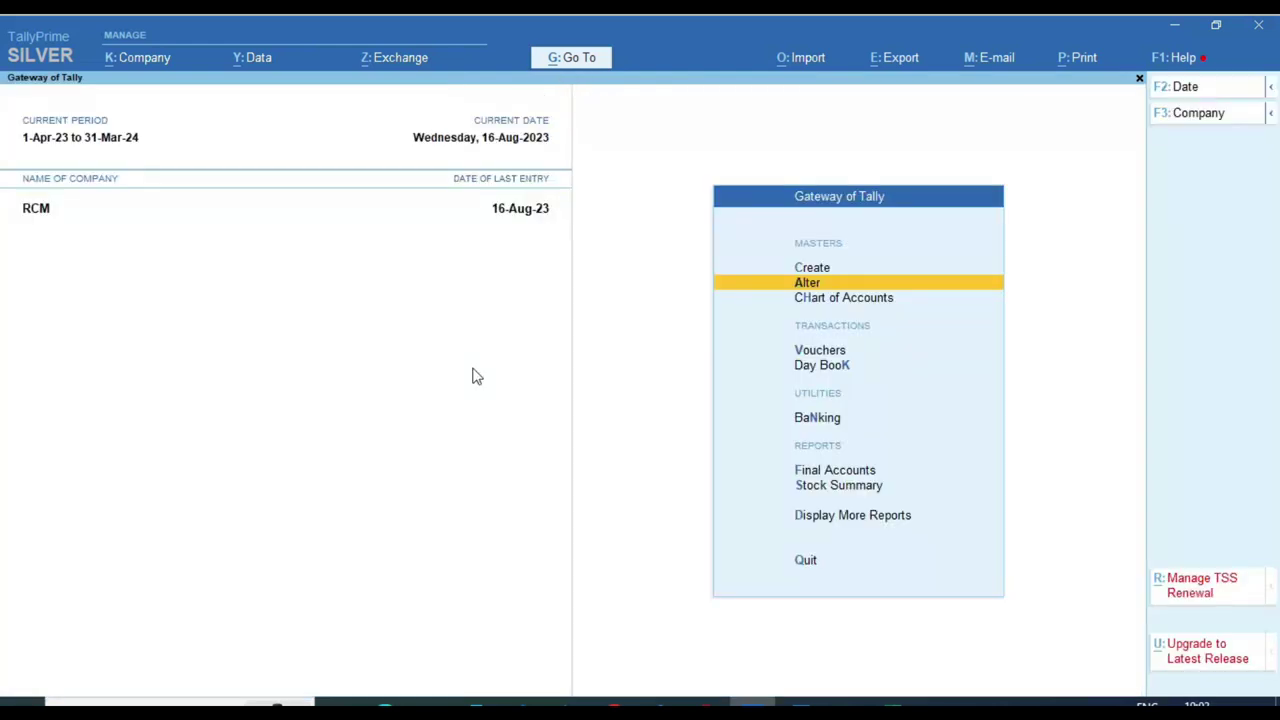